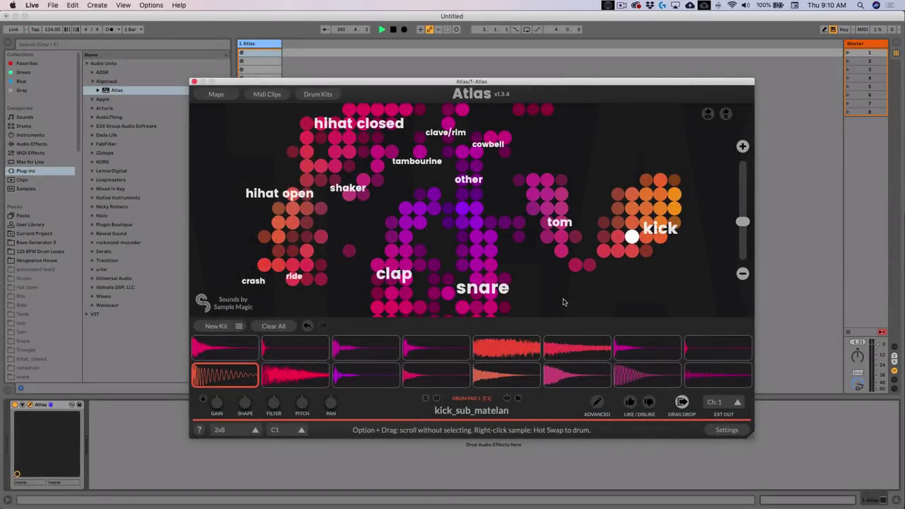
Zoom and pan the Atlas map to bring the hihat closed cluster into view
scroll(545, 300, "up", 3)
scroll(570, 196, "right", 5)
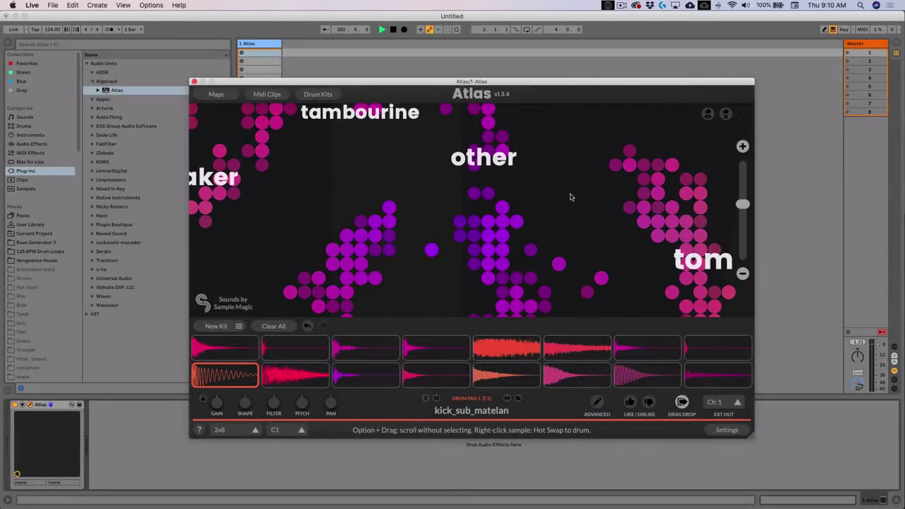
scroll(462, 196, "up", 5)
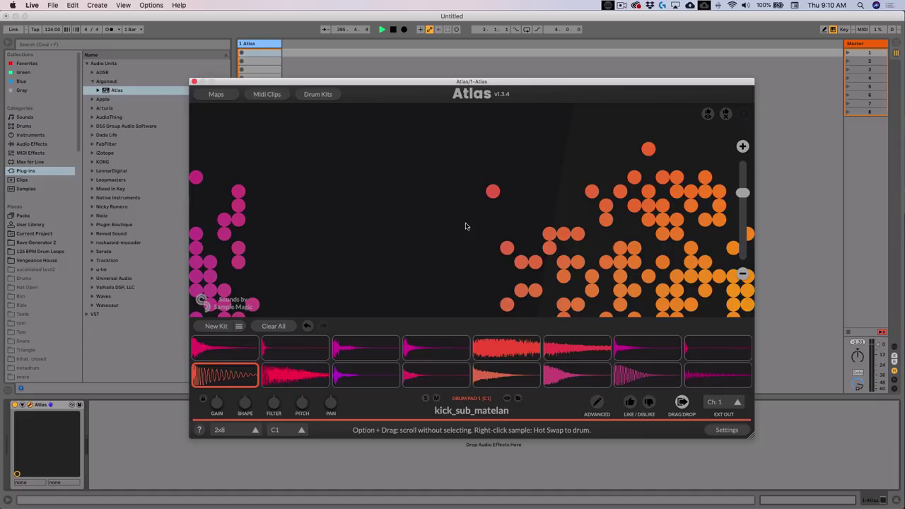
scroll(465, 225, "down", 5)
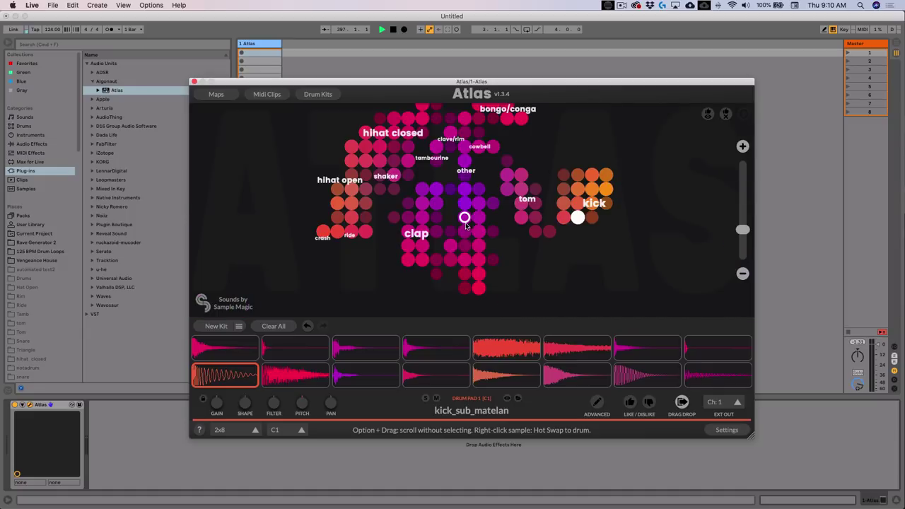
scroll(545, 283, "up", 2)
scroll(551, 292, "down", 1)
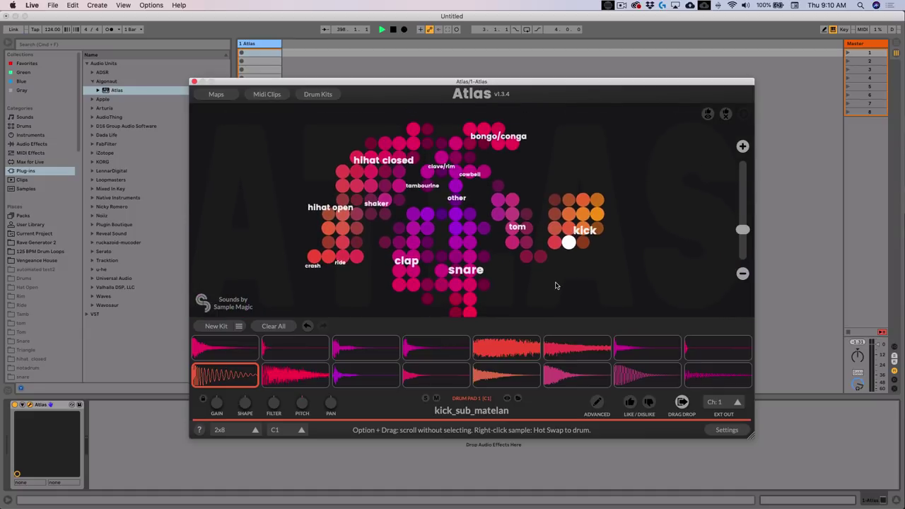
scroll(358, 231, "up", 5)
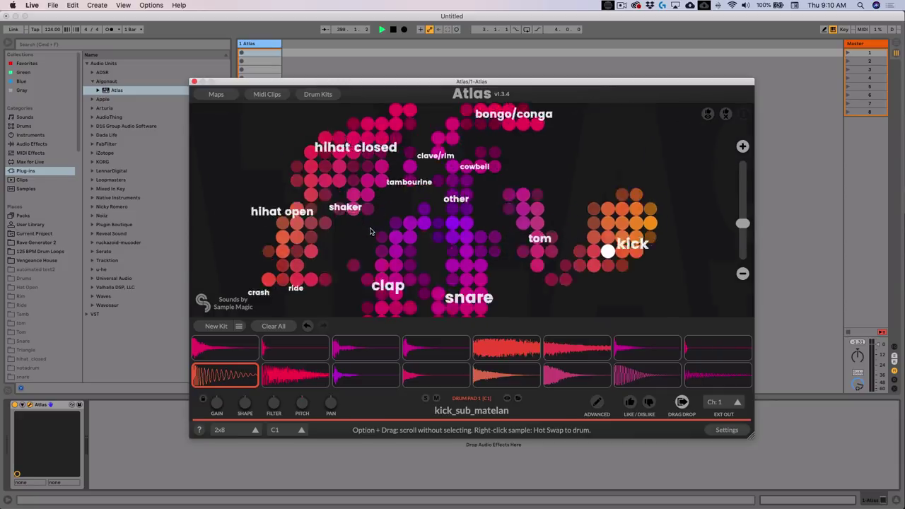
left_click_drag(358, 231, 572, 276)
scroll(461, 213, "up", 5)
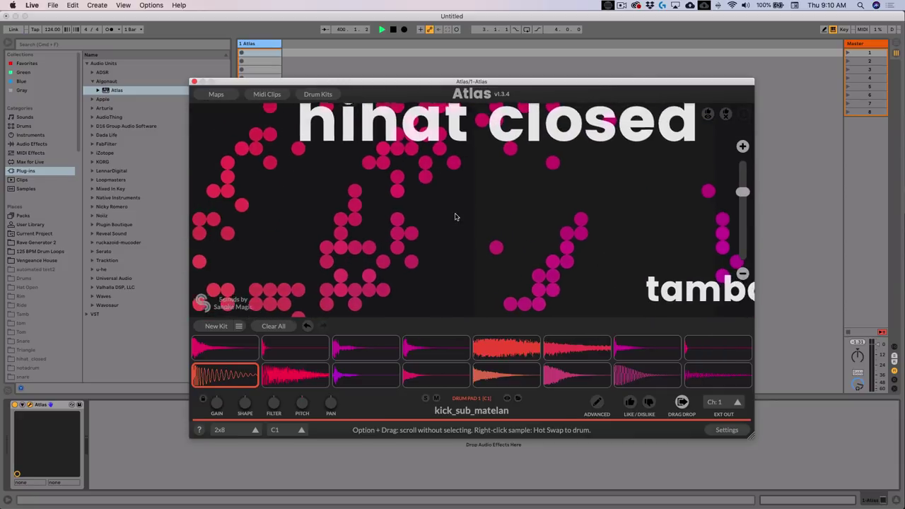
Play pad 1's kick_sub_matelan twice, then preview the nearby kick_sub_tight
left_click(223, 377)
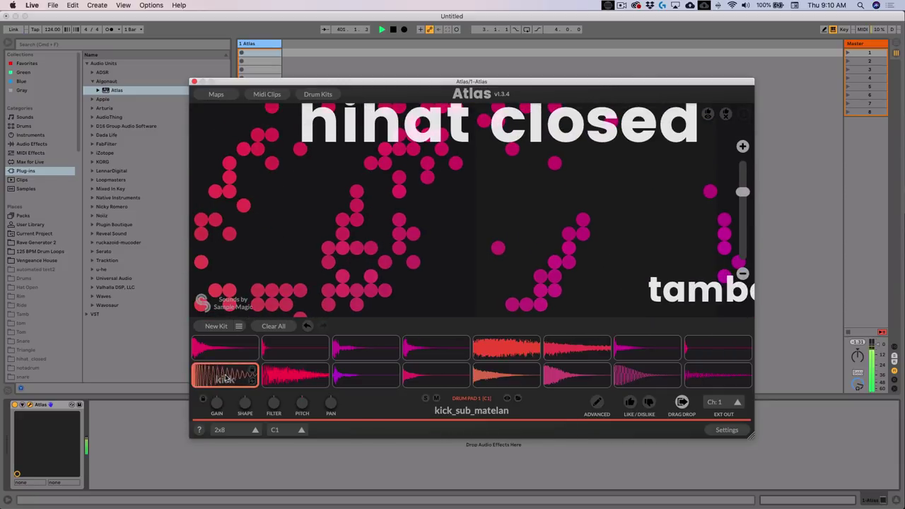
left_click(225, 378)
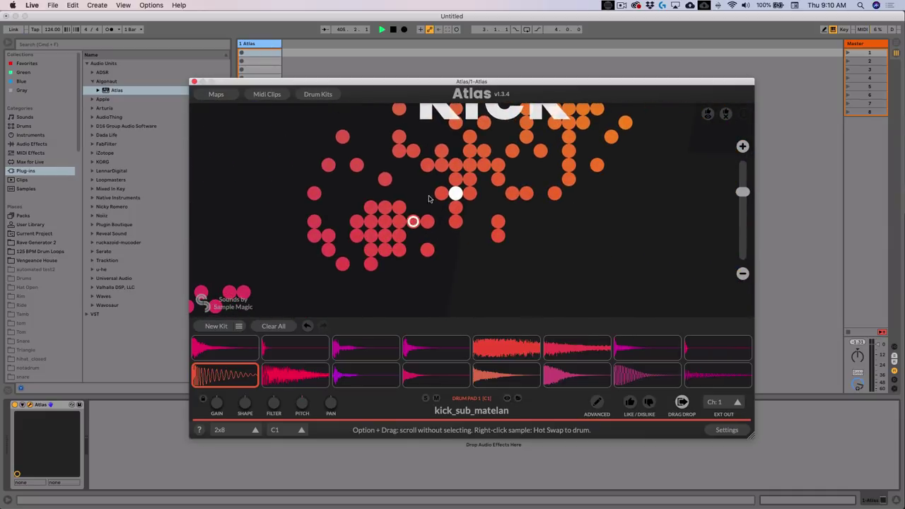
left_click(456, 193)
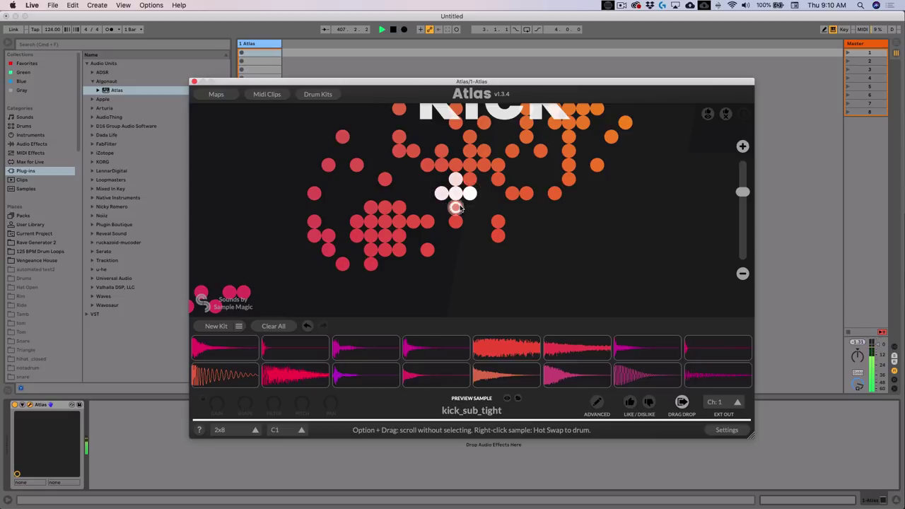
scroll(465, 252, "down", 3)
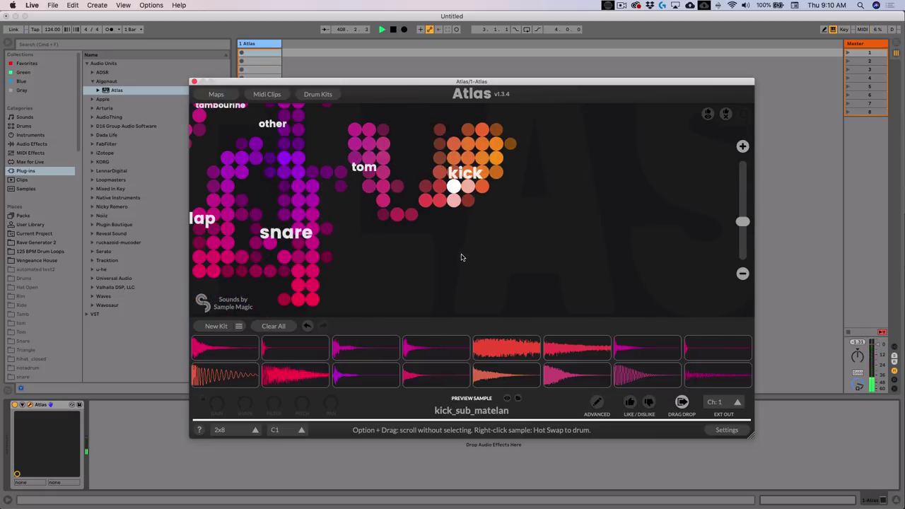
scroll(520, 283, "down", 2)
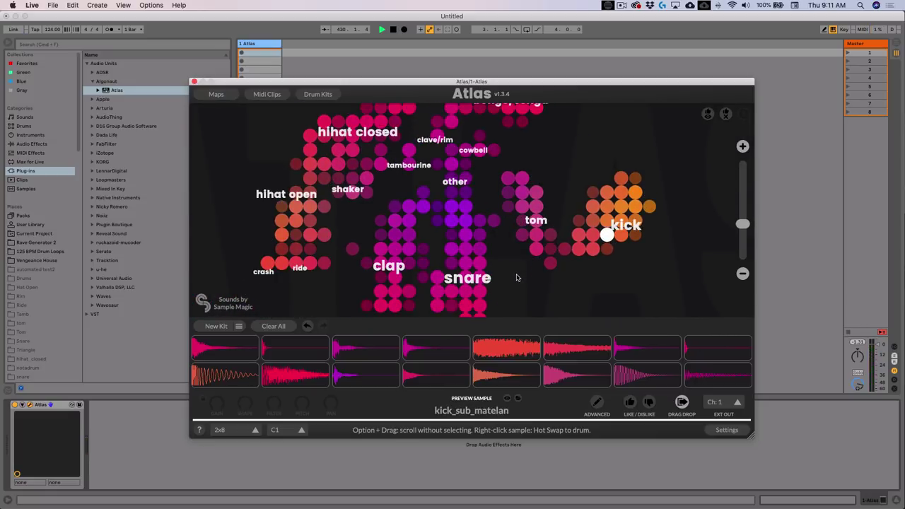
scroll(517, 278, "up", 5)
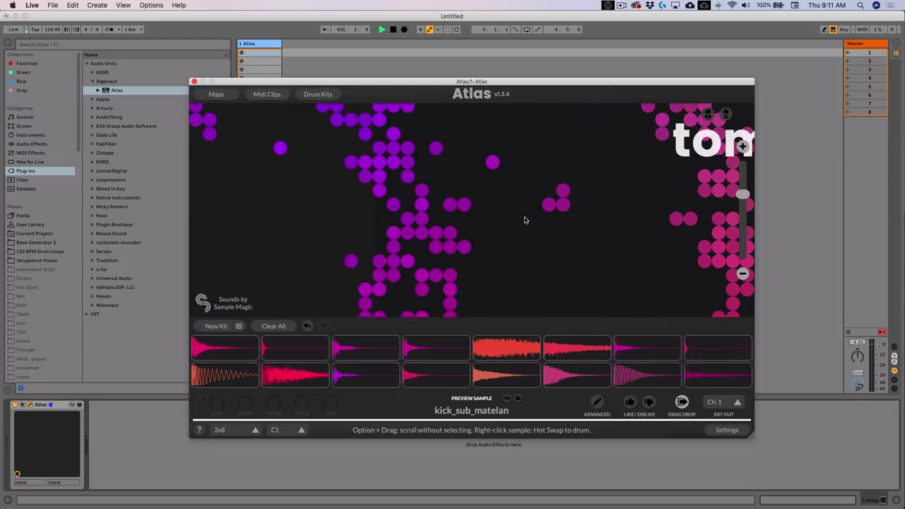
scroll(554, 251, "left", 2)
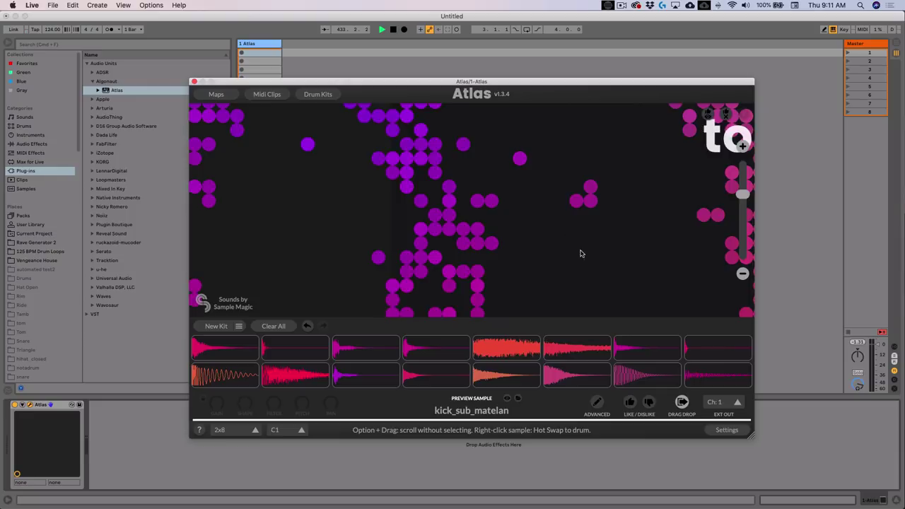
scroll(584, 226, "down", 4)
scroll(572, 229, "up", 4)
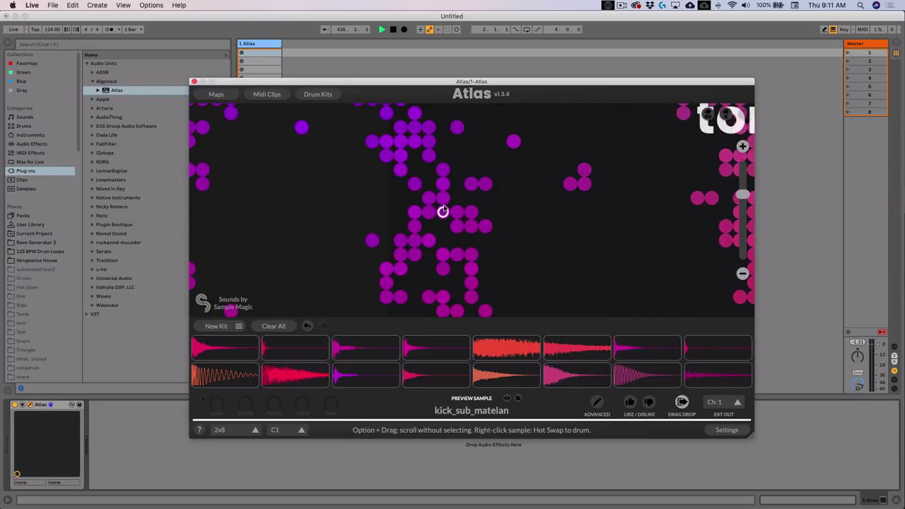
scroll(443, 184, "up", 10)
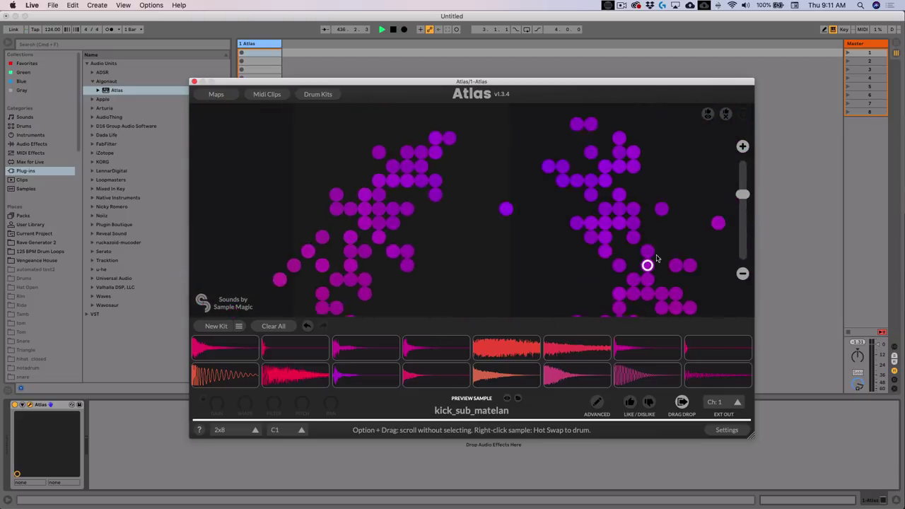
scroll(474, 161, "up", 10)
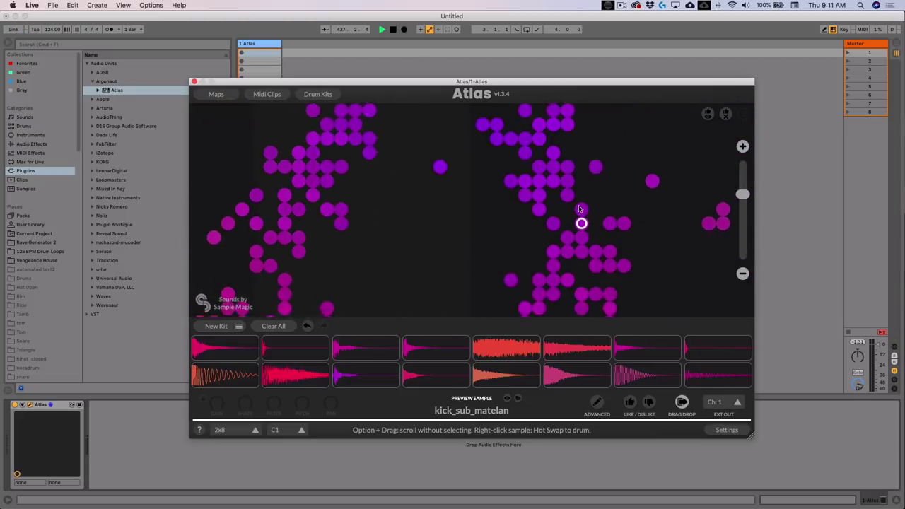
scroll(413, 205, "up", 10)
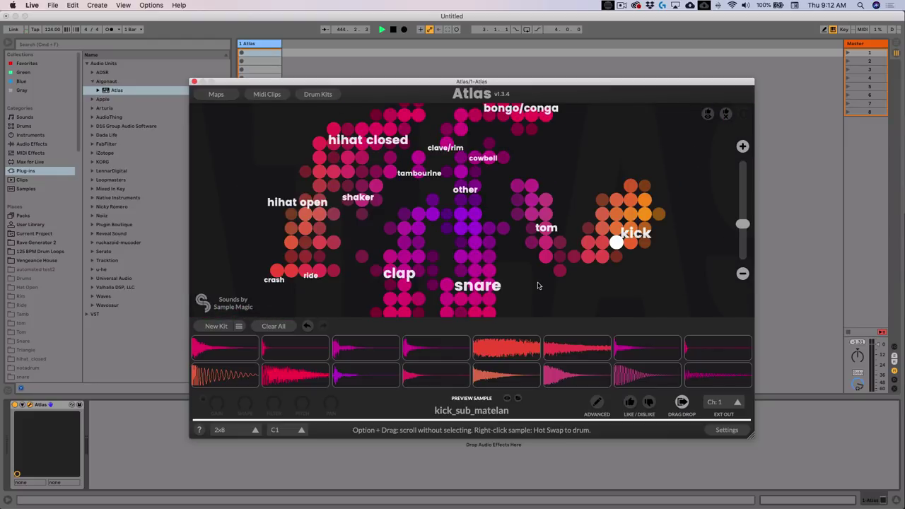
Preview kick_sub_ultimate, play hat_slate on pad 5, then preview the neighbouring tom_violentsplat
left_click(588, 256)
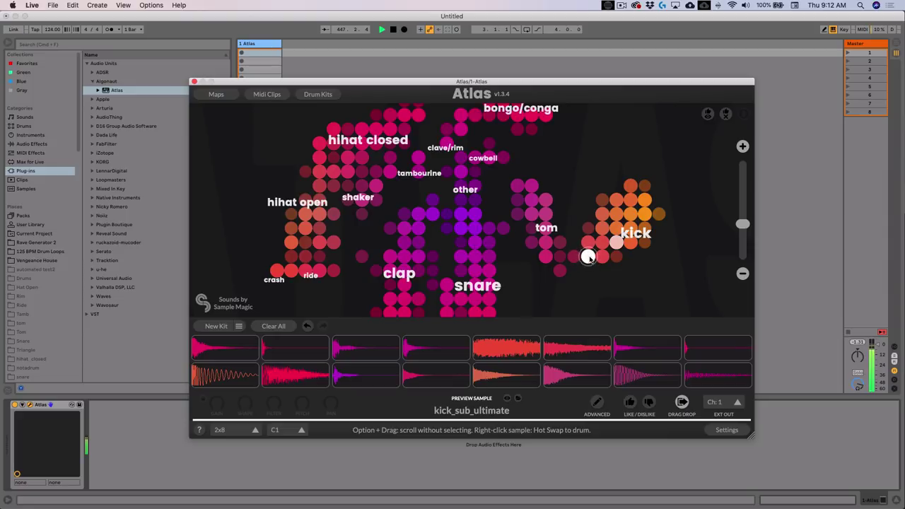
left_click(507, 375)
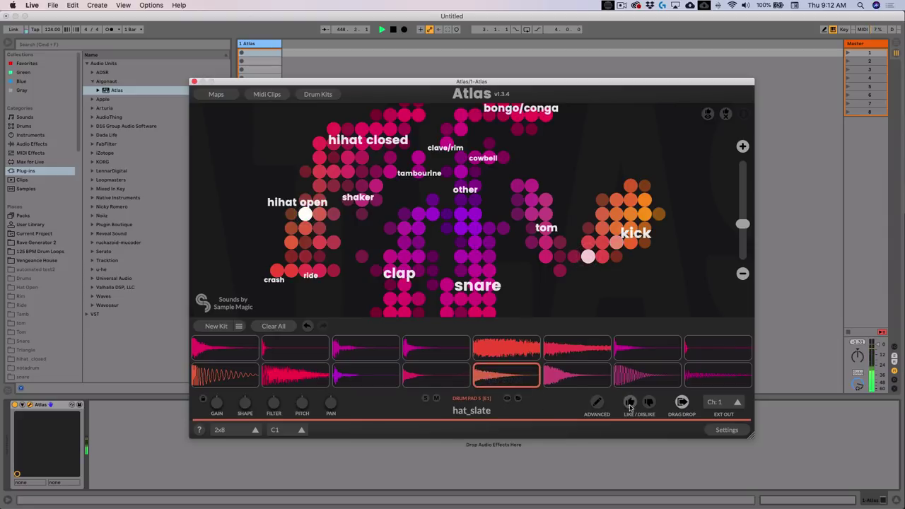
left_click(588, 256)
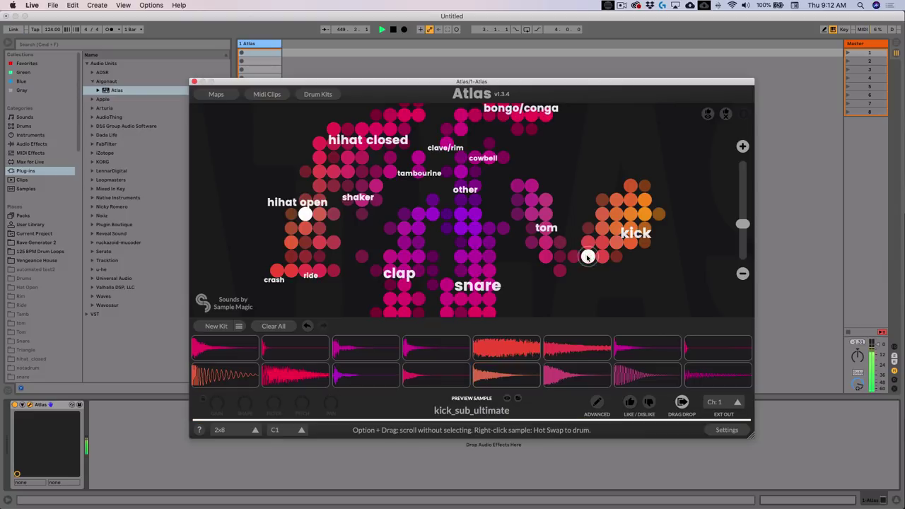
left_click(602, 256)
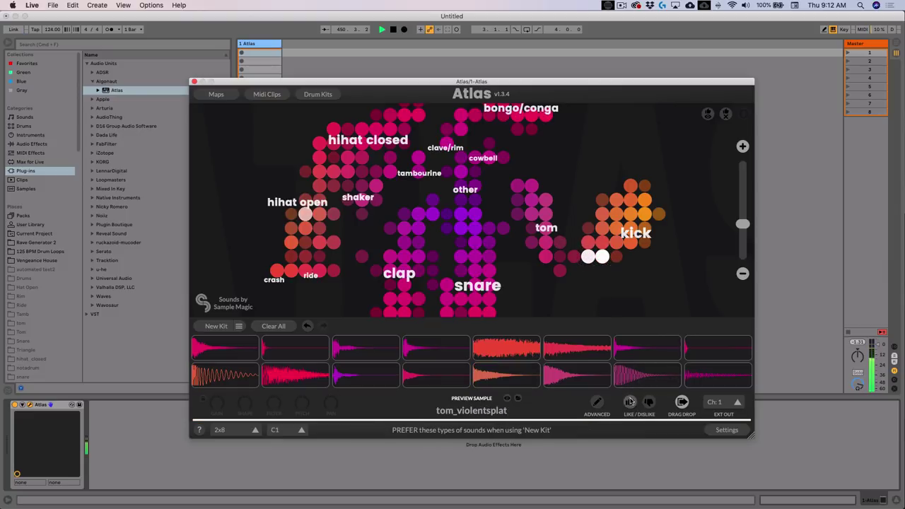
Show liked and disliked sounds on the map and preview nearby kicks, ending on kick_mid_deephouse
left_click(708, 115)
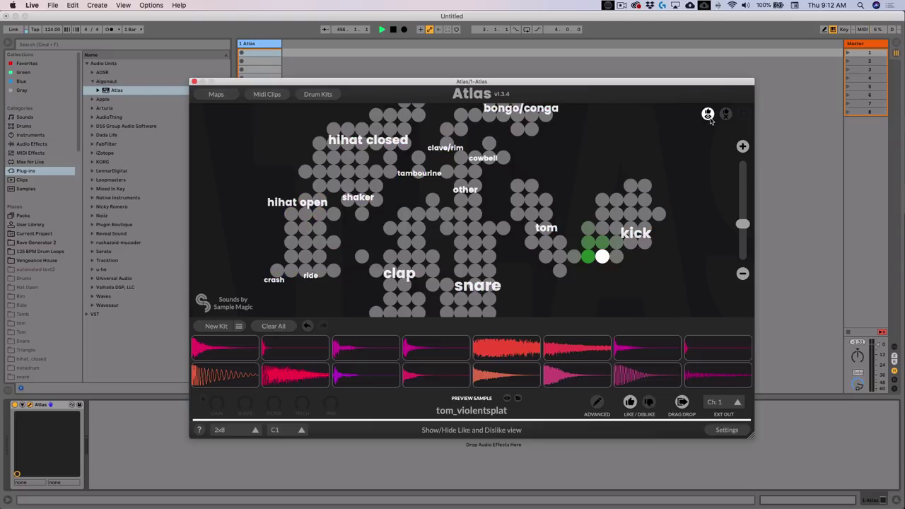
left_click(591, 258)
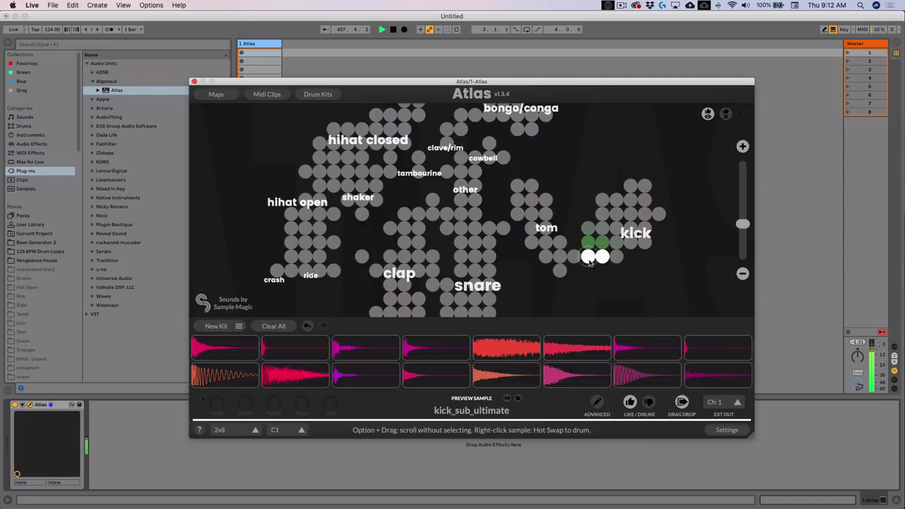
scroll(608, 273, "up", 5)
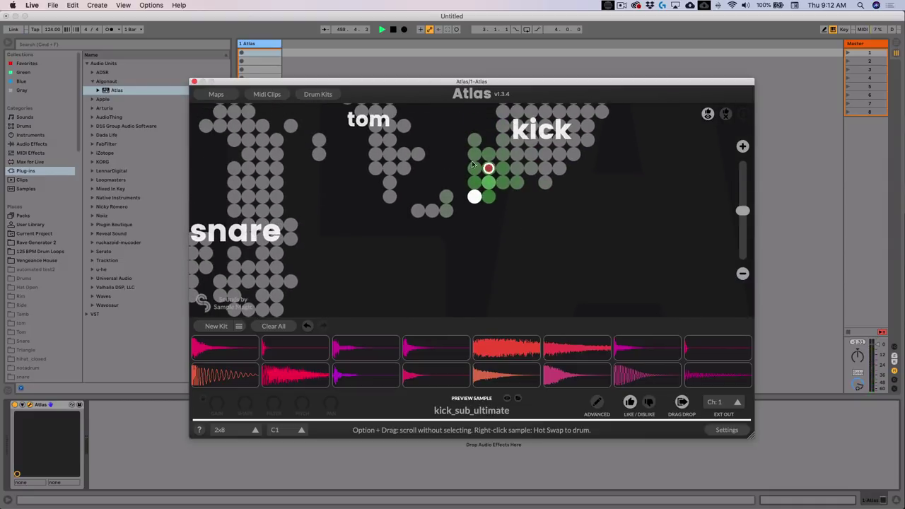
scroll(513, 226, "down", 2)
scroll(520, 179, "up", 3)
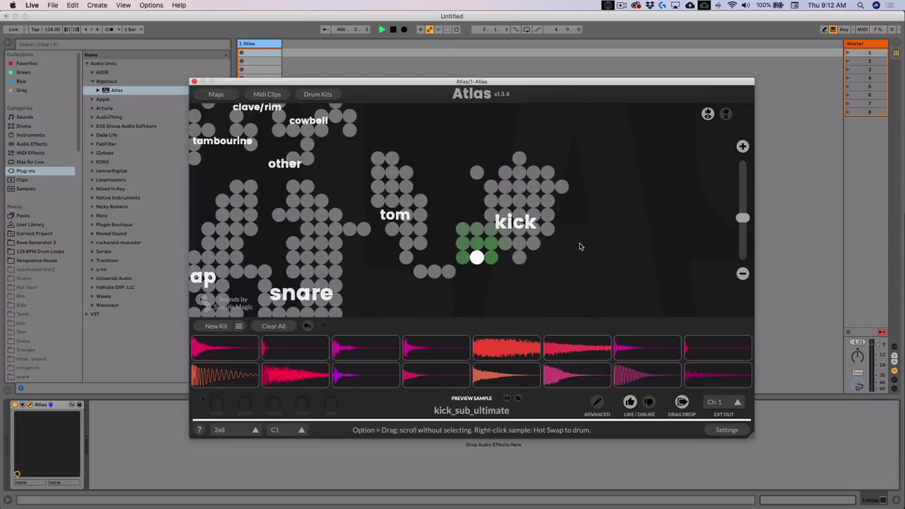
left_click(491, 258)
key("Up")
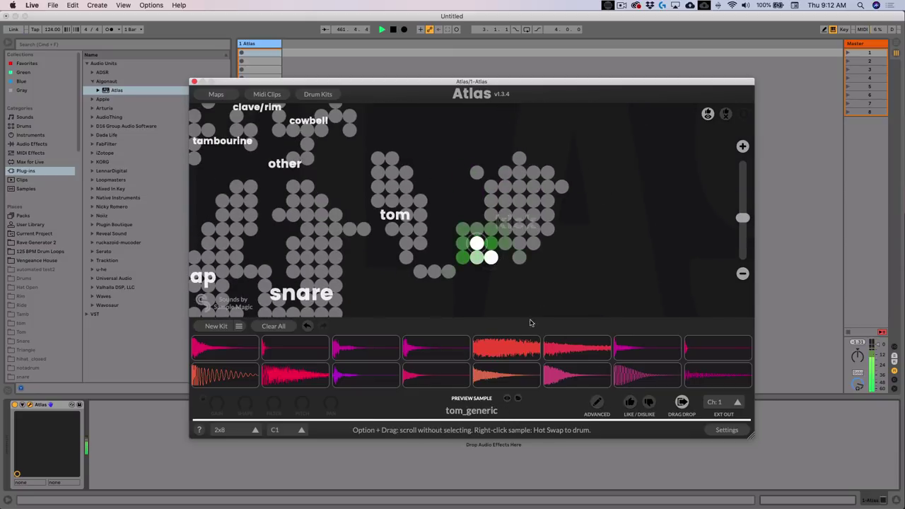
left_click(533, 172)
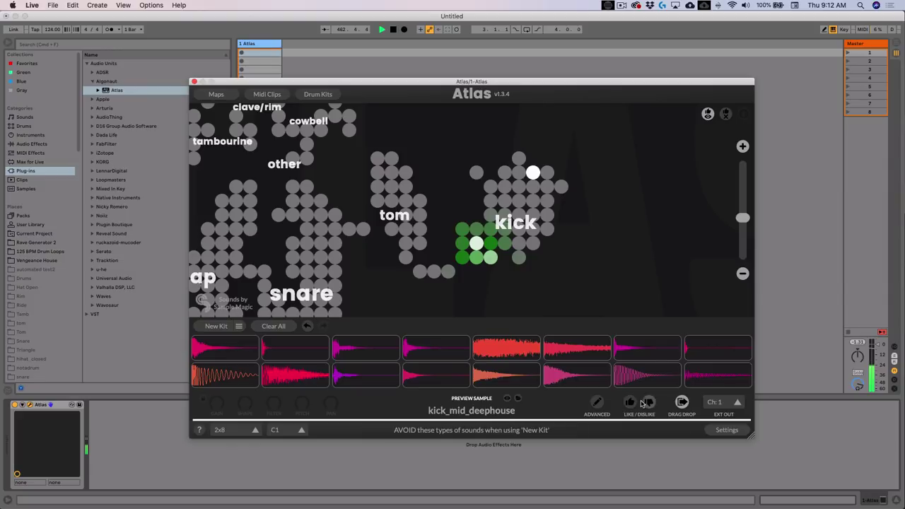
Dislike kick_mid_deephouse and kick_tricky, then generate a new kit avoiding them
left_click(647, 402)
left_click(648, 402)
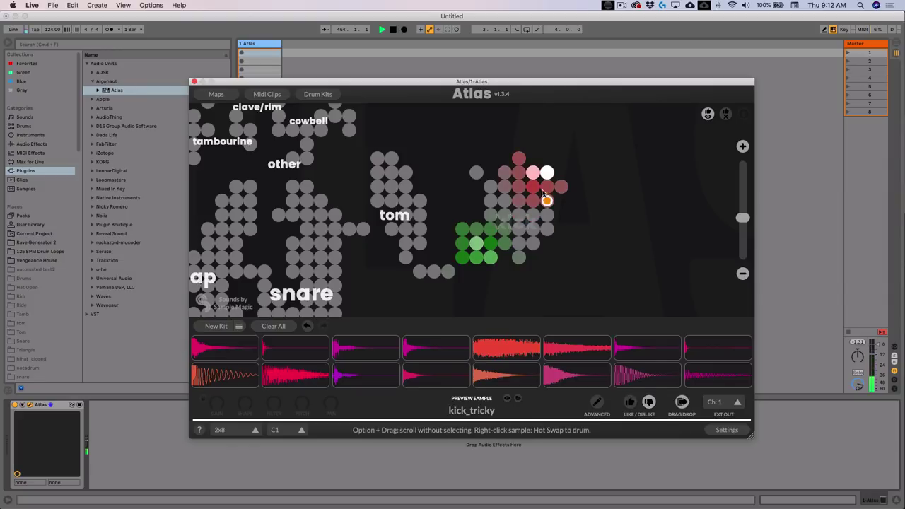
scroll(595, 290, "down", 6)
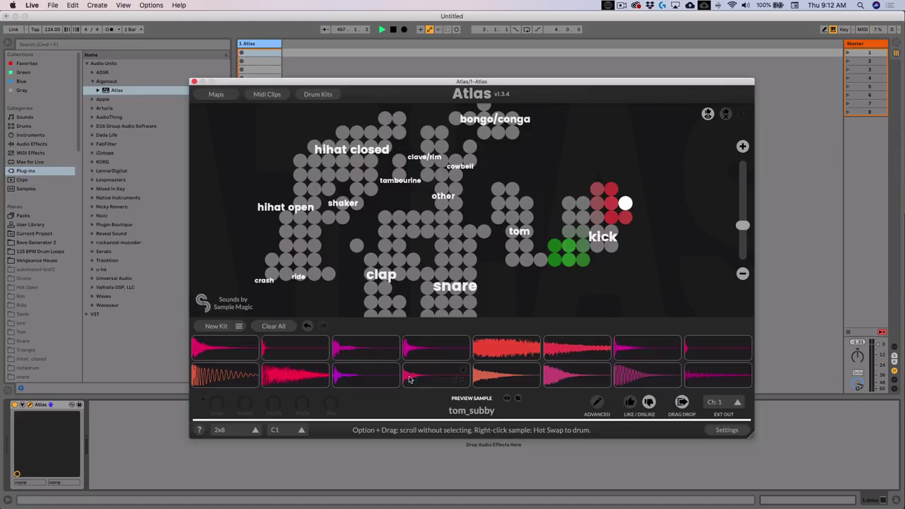
left_click(215, 326)
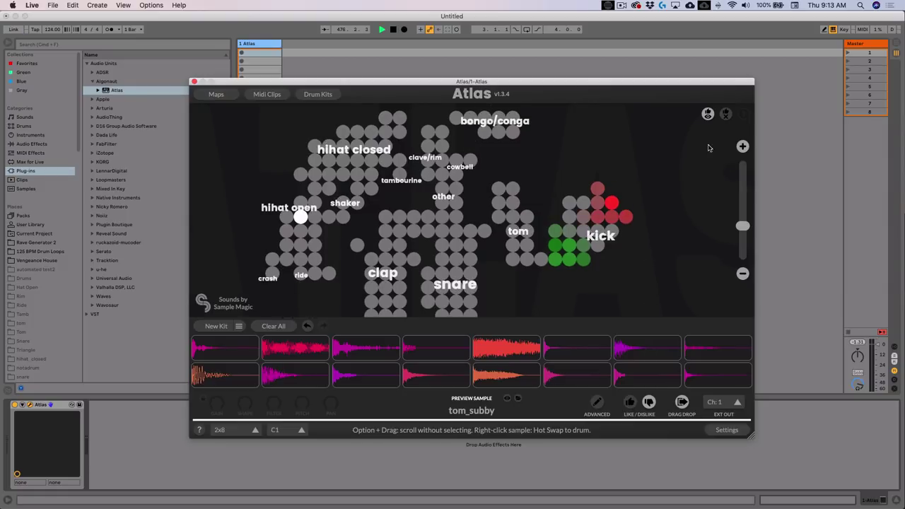
Reset this map's like/dislike ratings and return to the coloured category view
left_click(726, 115)
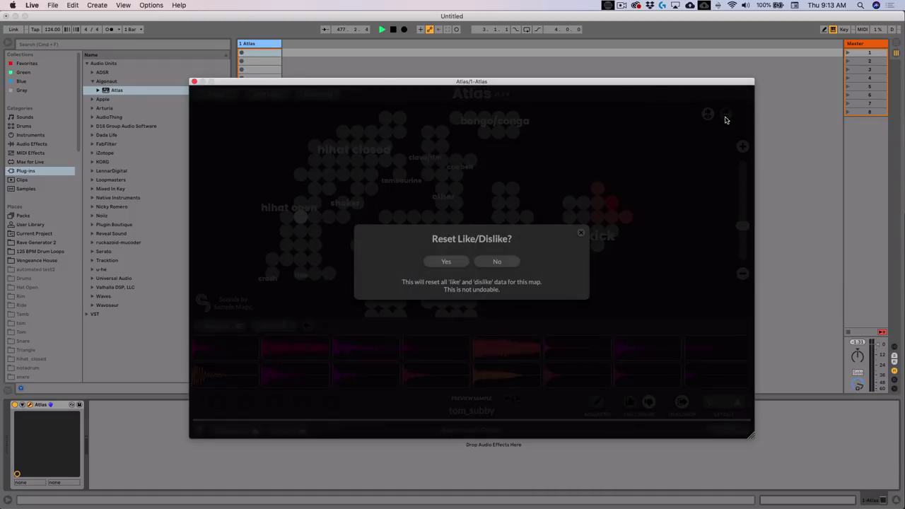
left_click(457, 261)
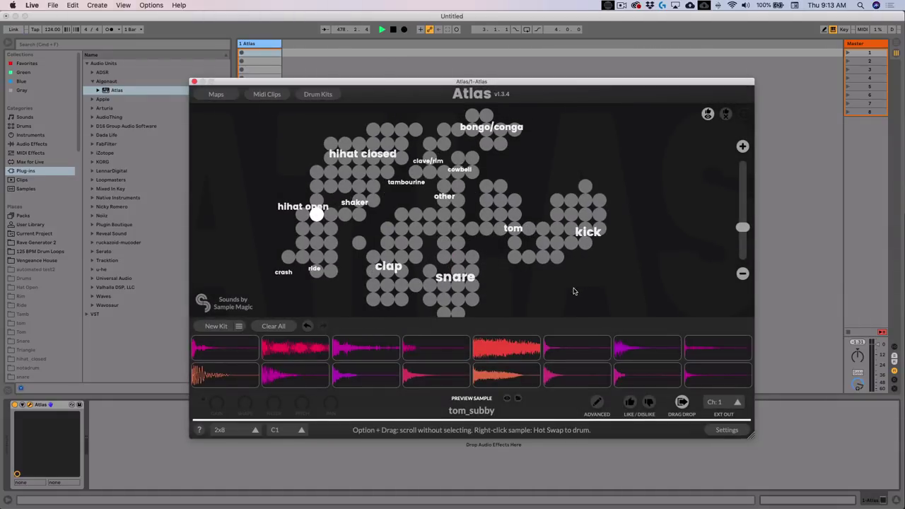
left_click(708, 114)
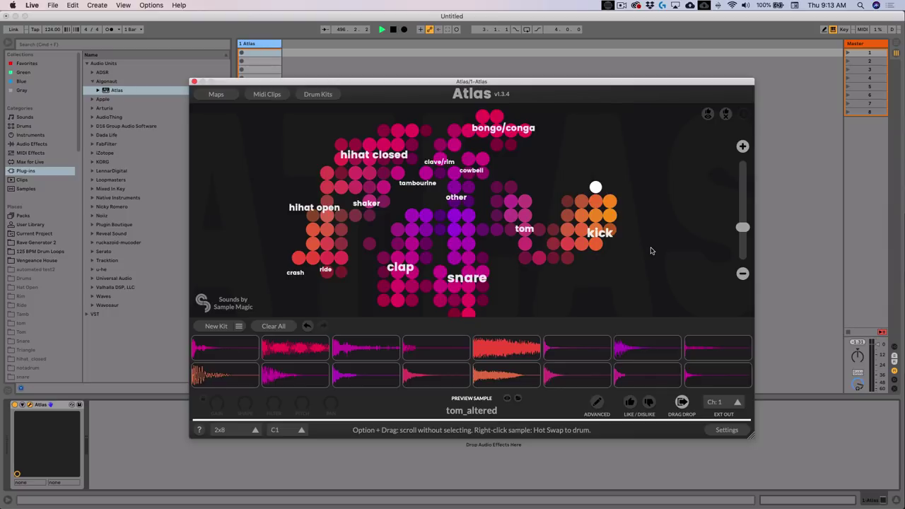
Load the Loopmasters drum map
left_click(217, 94)
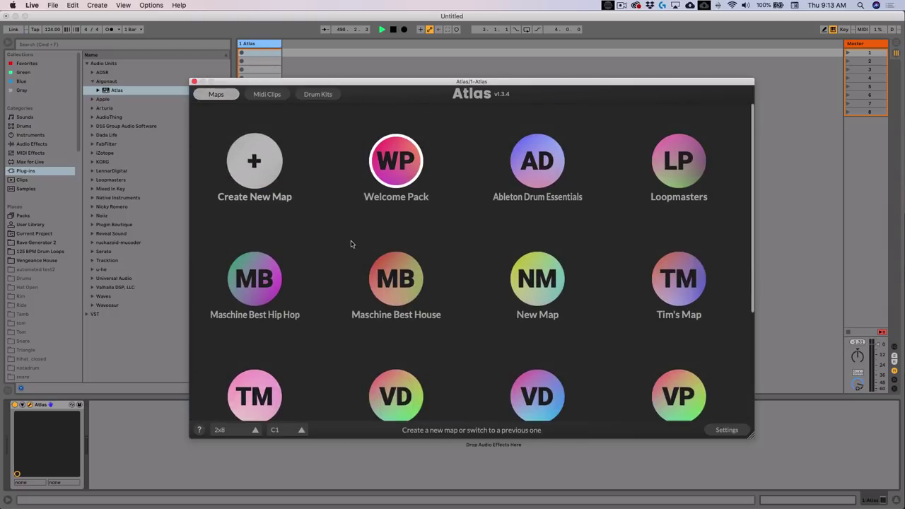
mouse_move(550, 178)
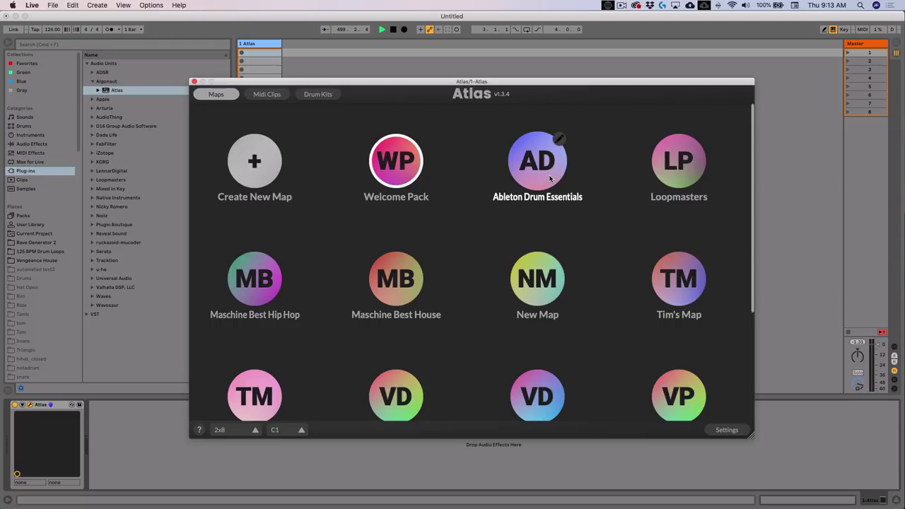
left_click(667, 179)
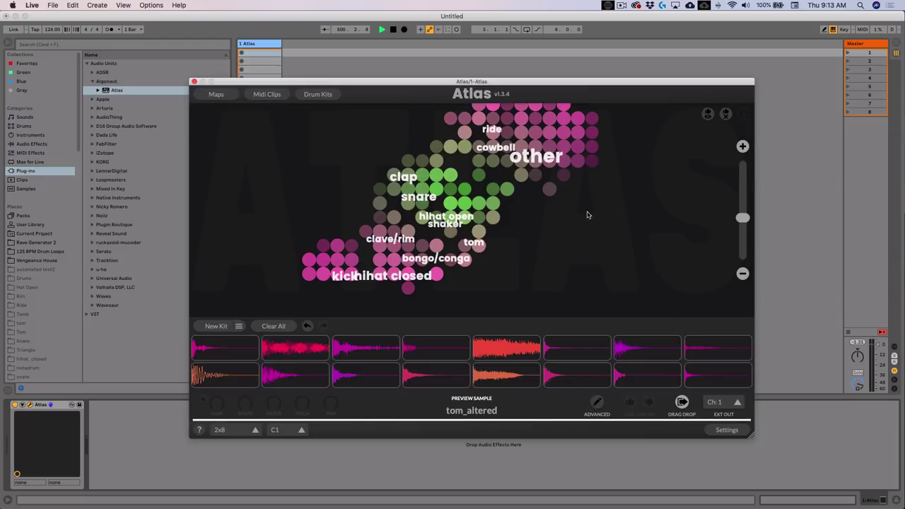
Remove the Chd Wop#1 Jaz sample from the map only, keeping the file
left_click(558, 209)
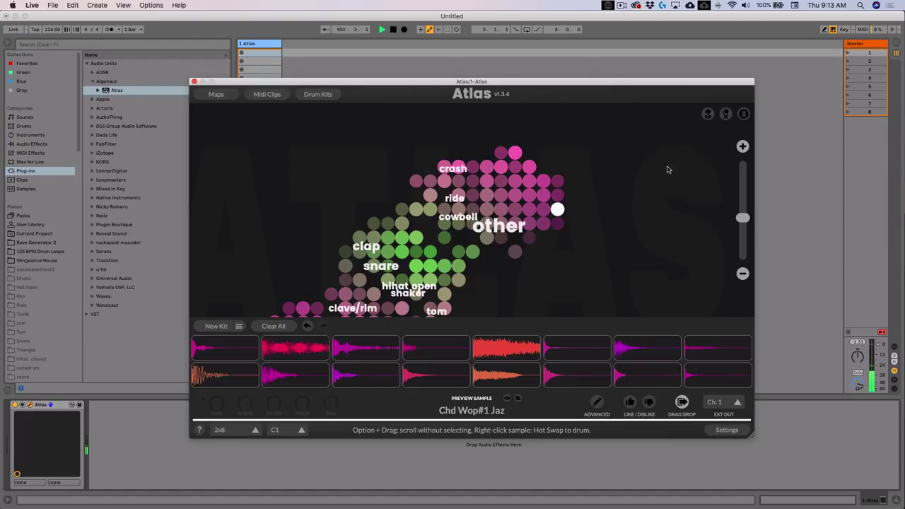
left_click(745, 116)
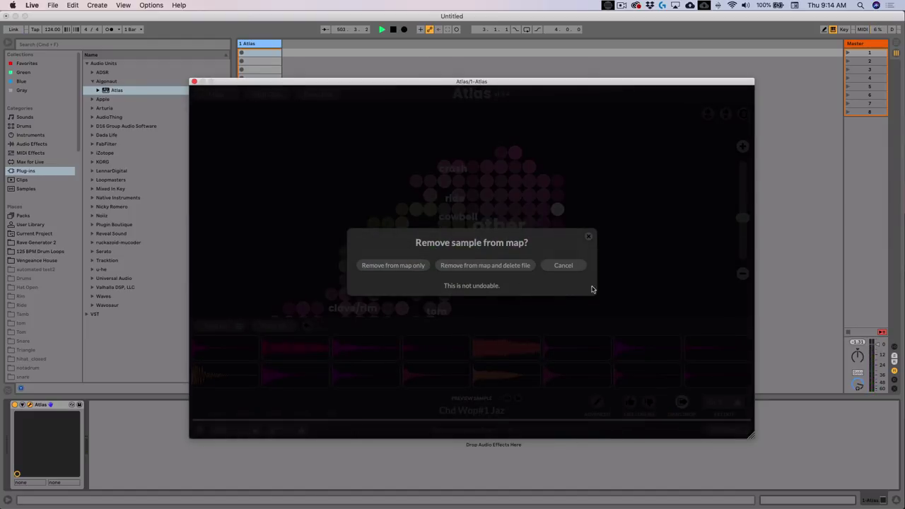
left_click(389, 266)
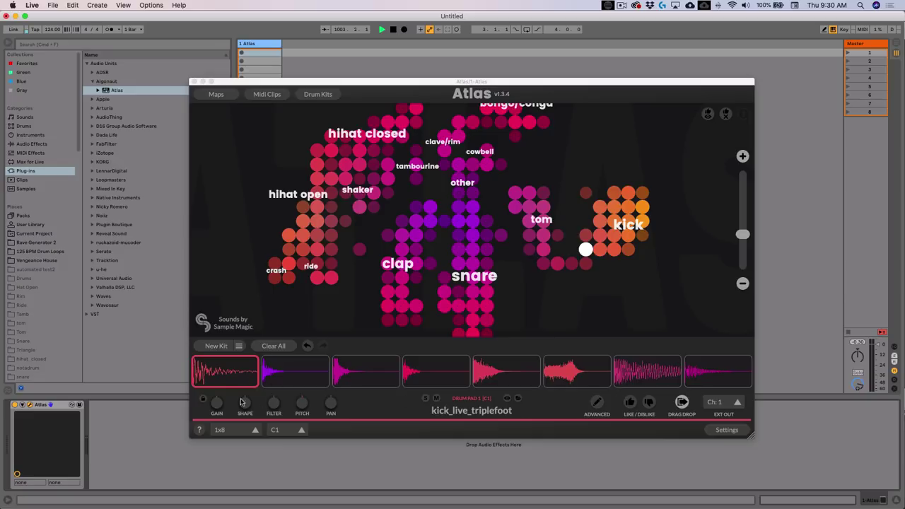
Select the shaker and kick pads, then try the 2x8 and 4x4 layouts
left_click(590, 370)
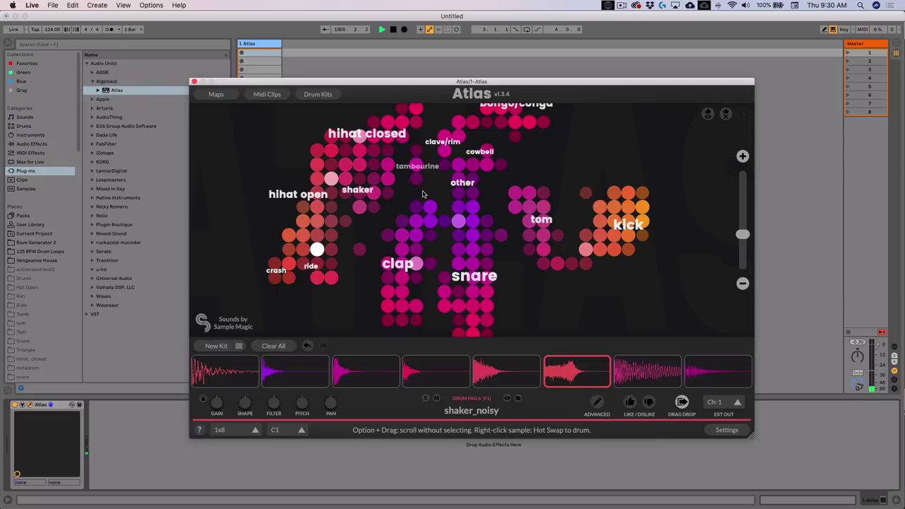
left_click(207, 381)
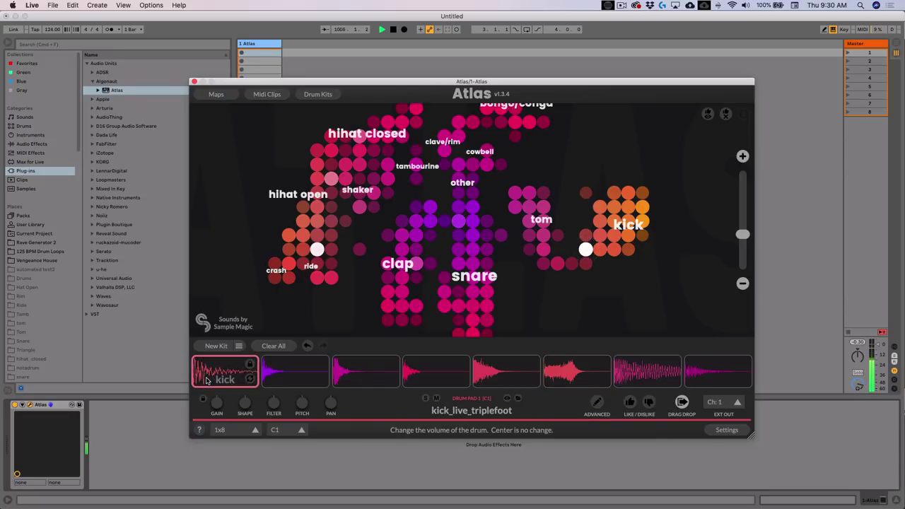
left_click(255, 433)
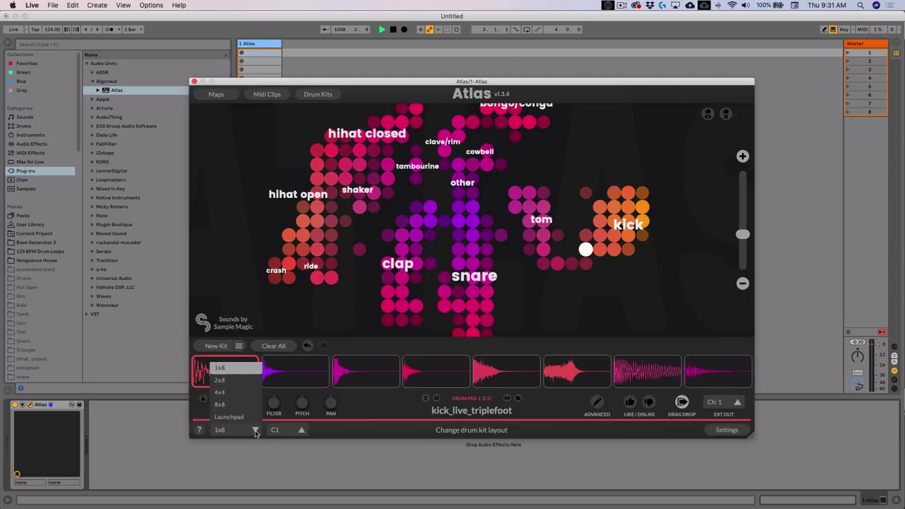
left_click(220, 380)
left_click(234, 430)
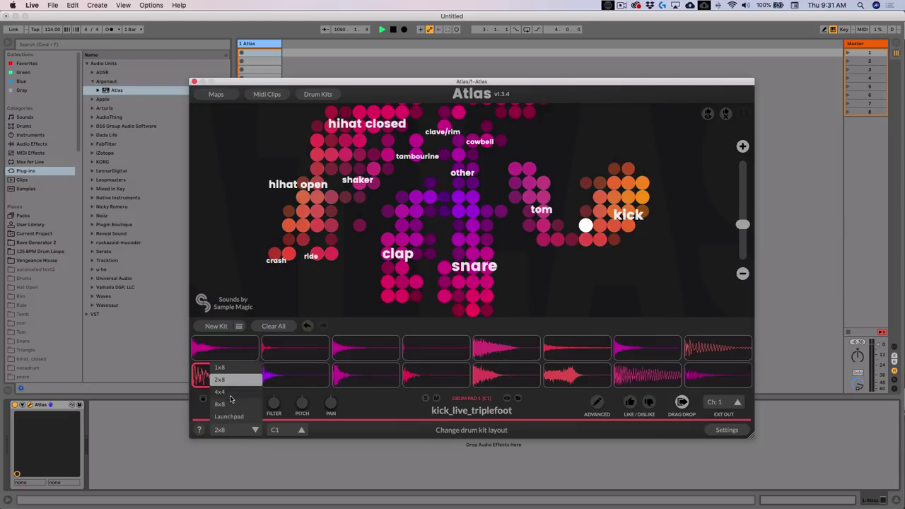
left_click(230, 393)
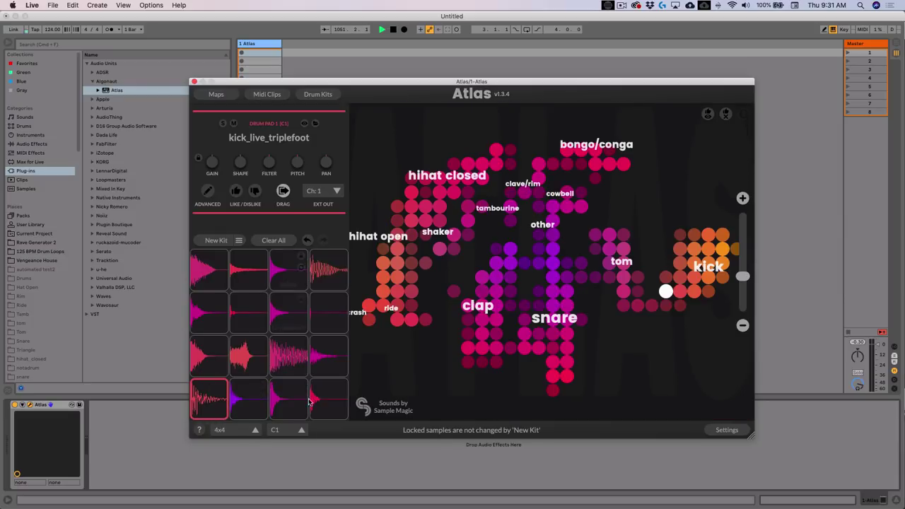
Try the 8x8 and Launchpad layouts, then return the pads to 2x8
left_click(233, 430)
left_click(234, 407)
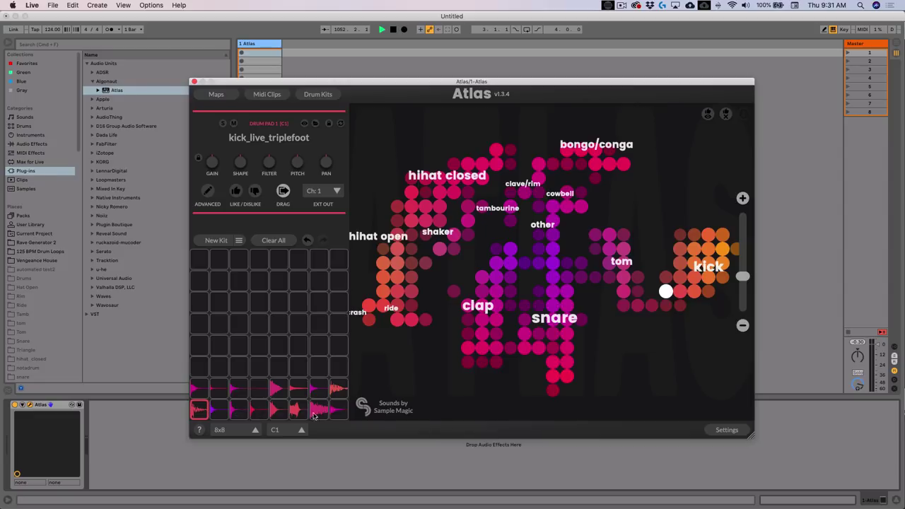
left_click(230, 430)
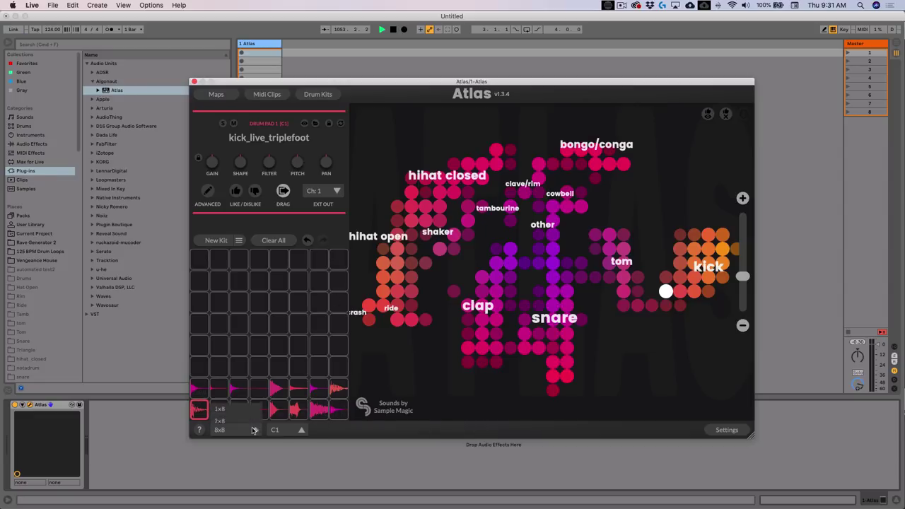
left_click(233, 420)
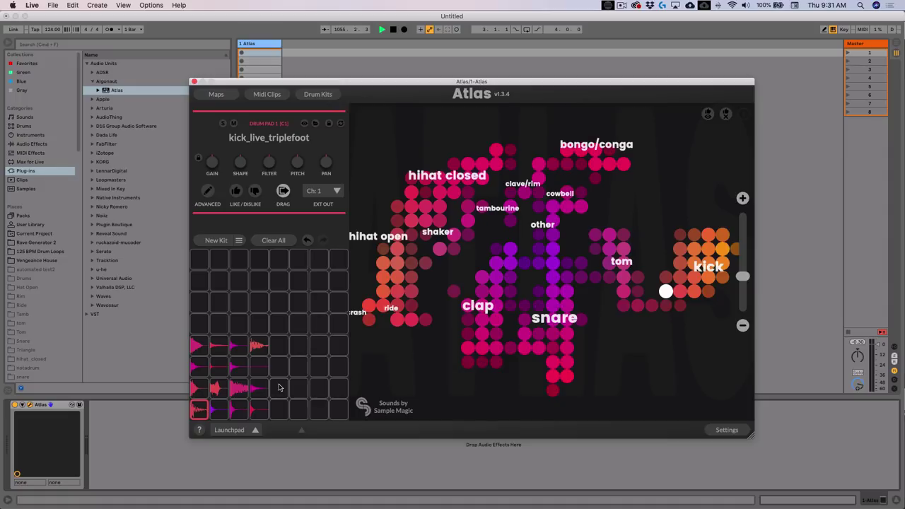
left_click(255, 434)
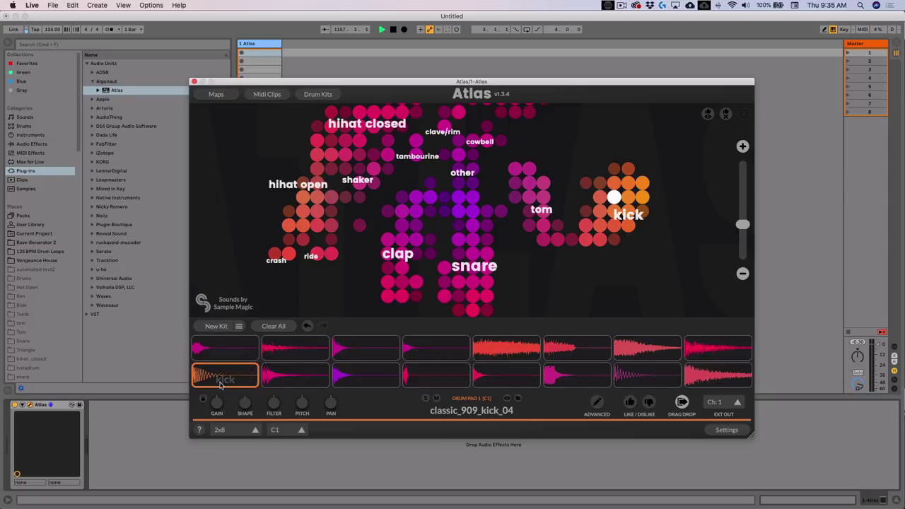
Play the kick, second, clap and hh closed pads of the current kit
left_click(242, 382)
left_click(301, 376)
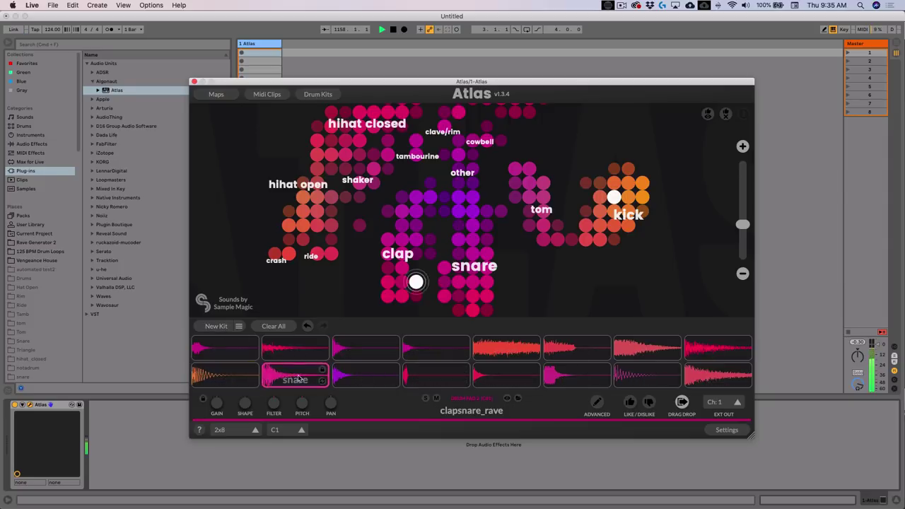
left_click(364, 377)
left_click(426, 376)
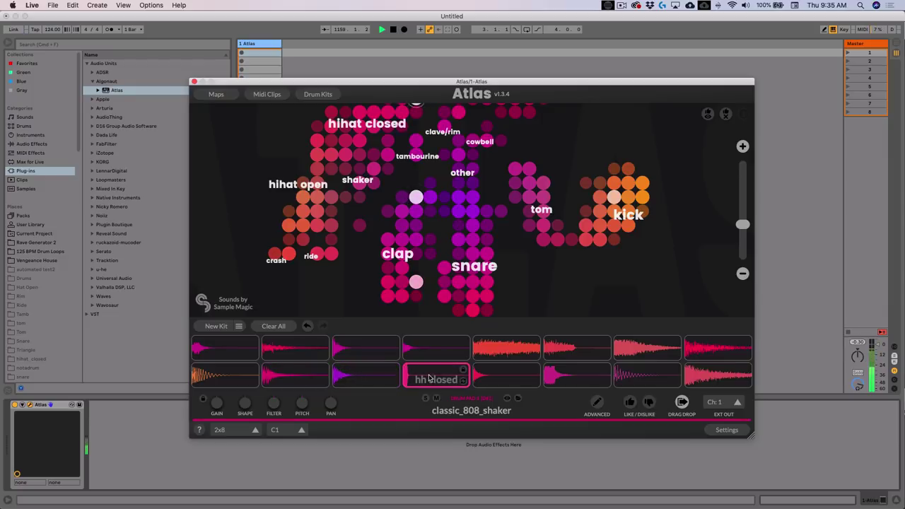
Generate a new kit and play the first four pads, including perc_shk
left_click(216, 327)
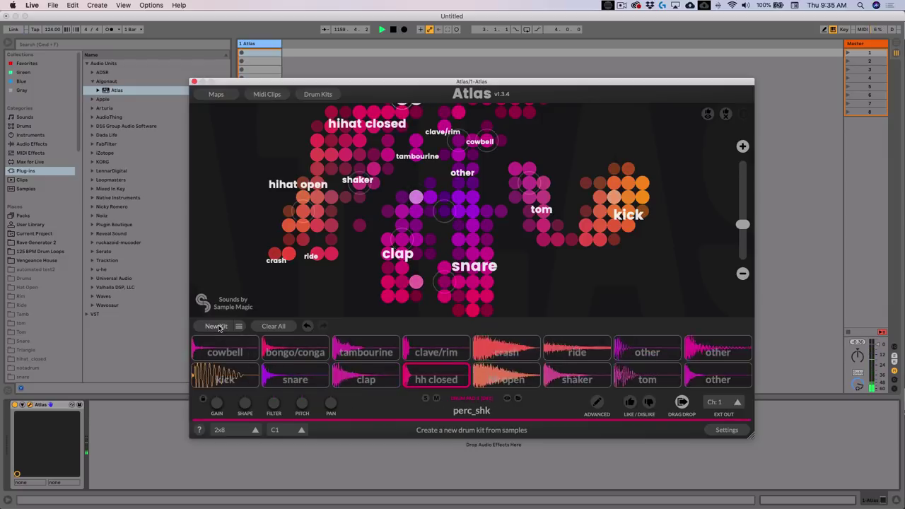
left_click(227, 377)
left_click(295, 380)
left_click(362, 376)
left_click(424, 376)
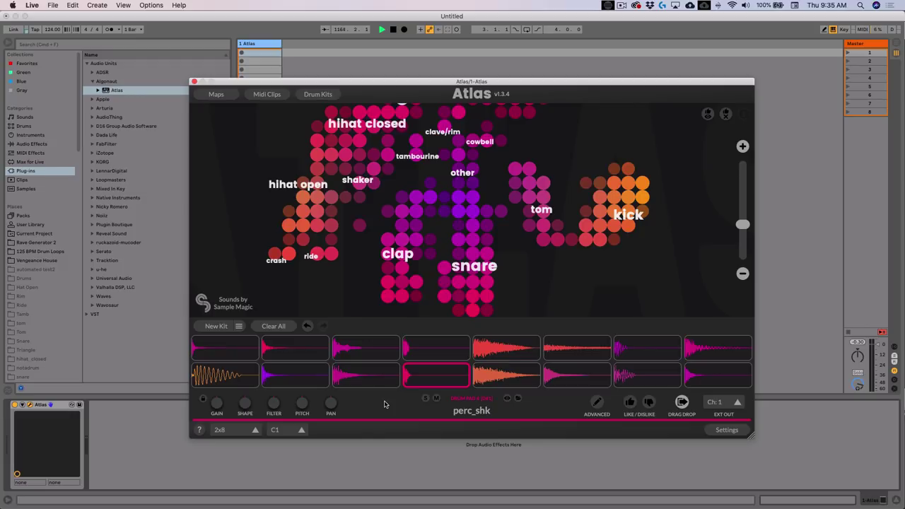
Set the New Kit category to Native and the pad layout to 4x4
left_click(240, 327)
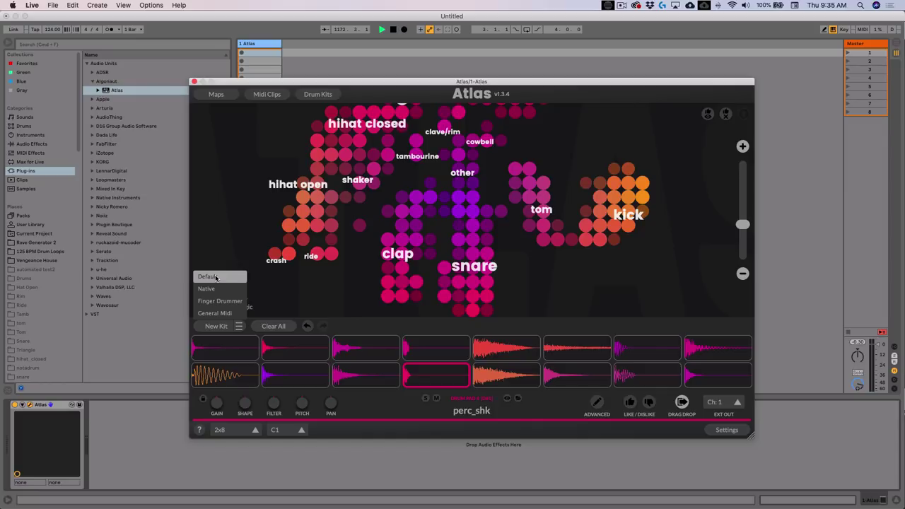
left_click(219, 289)
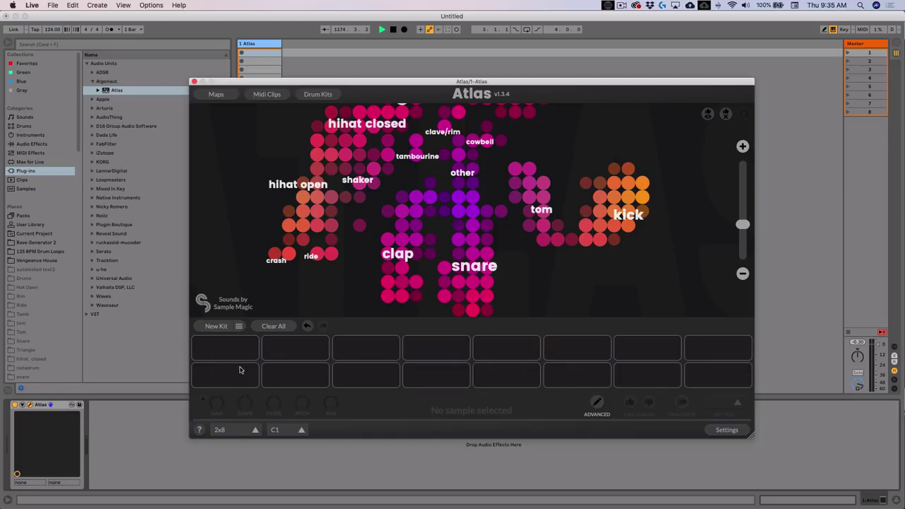
left_click(249, 429)
left_click(239, 396)
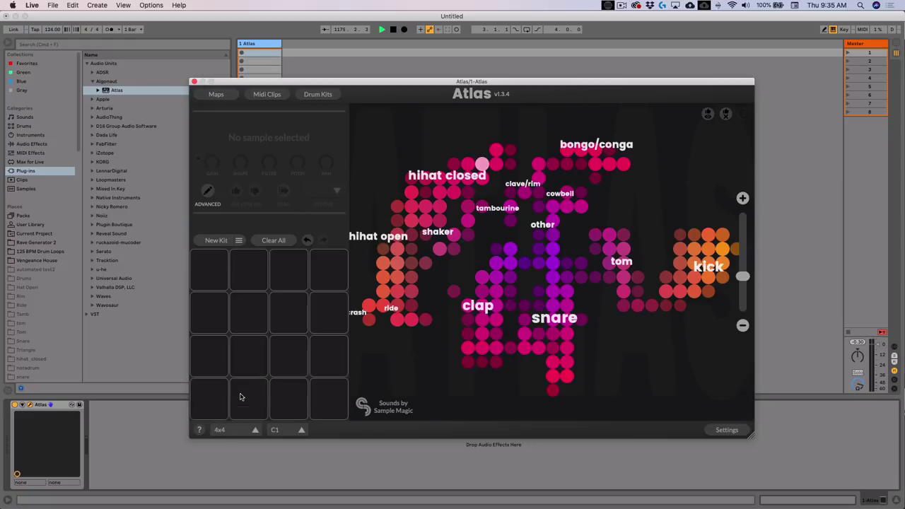
Generate a General Midi kit and audition its pads, including hh closed and hh open
left_click(239, 241)
left_click(238, 229)
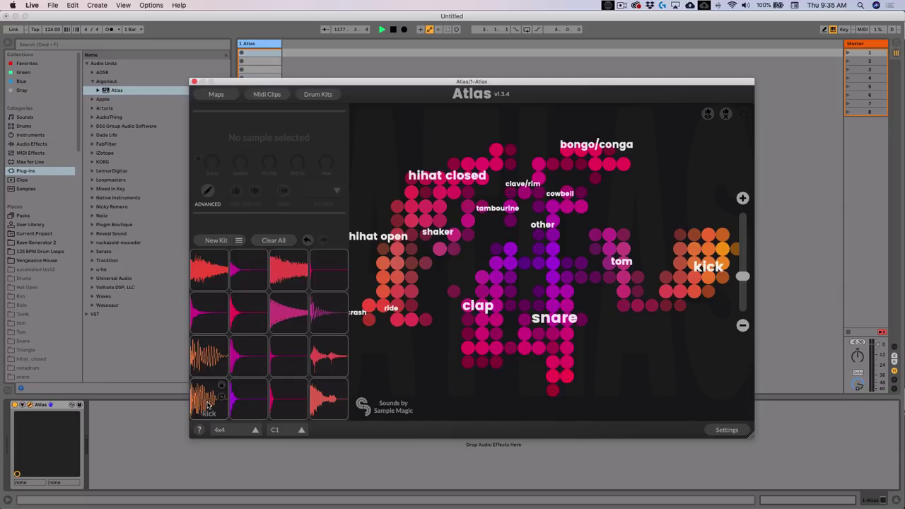
left_click(209, 400)
left_click(209, 353)
left_click(289, 400)
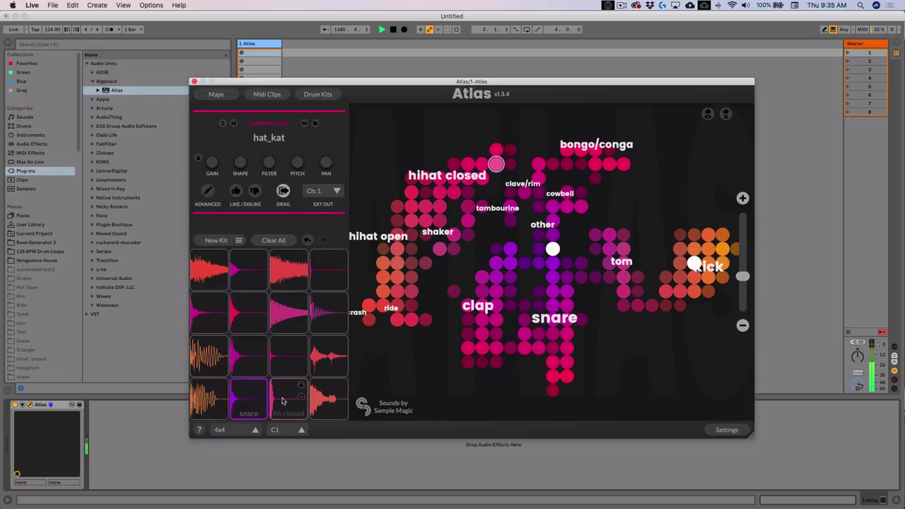
left_click(320, 404)
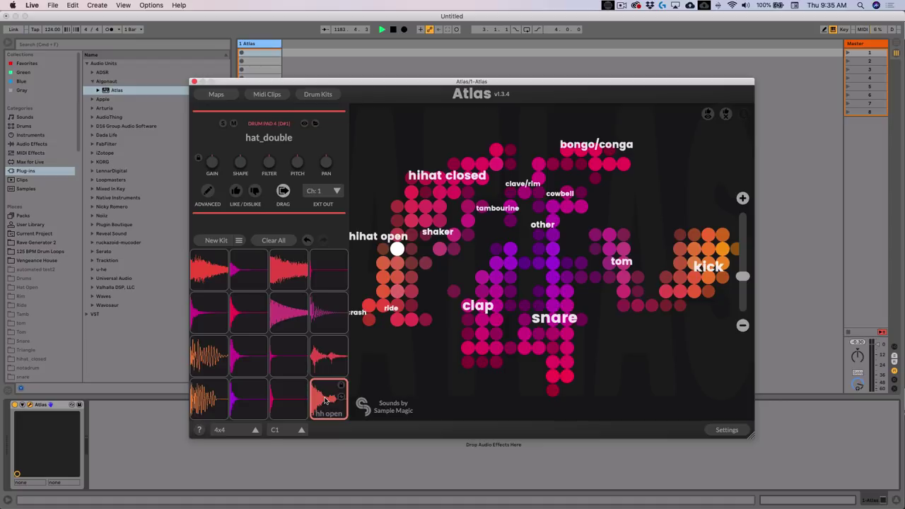
Build a Finger Drummer kit and play the row-3 purple pad and the snare pad
left_click(239, 240)
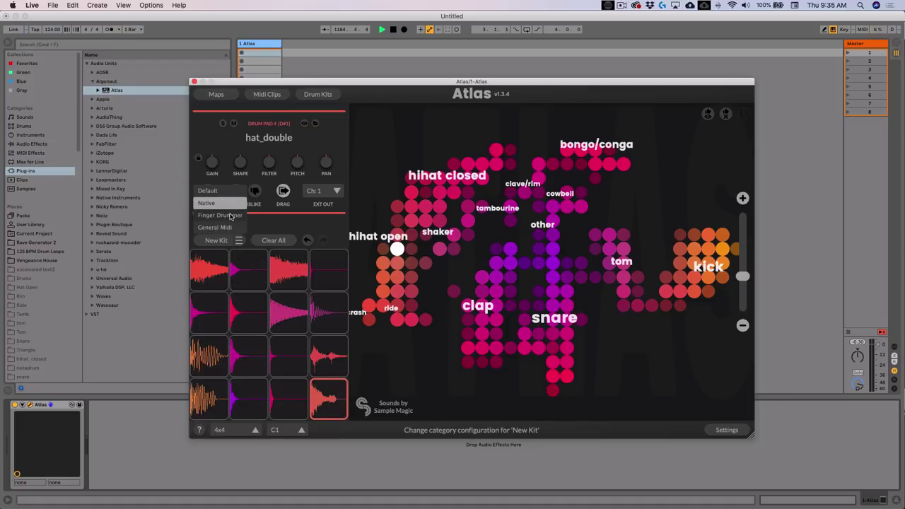
left_click(229, 216)
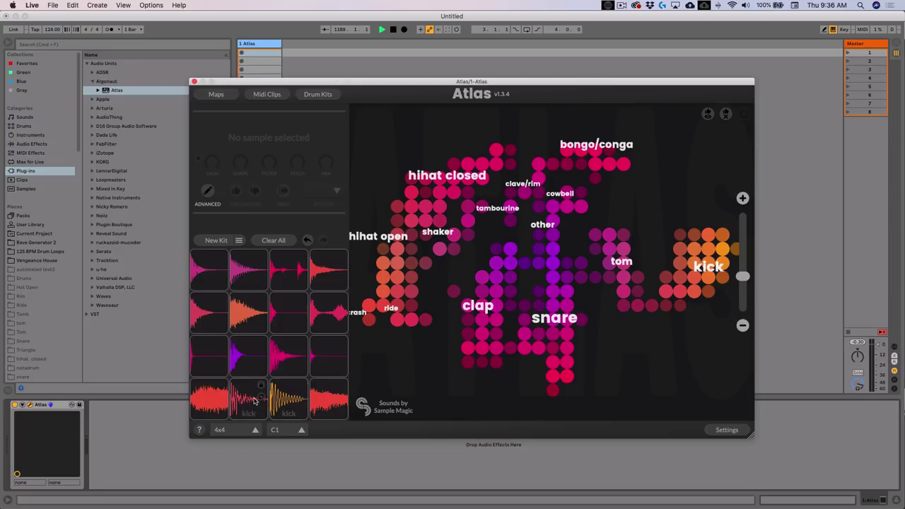
left_click(248, 356)
left_click(286, 343)
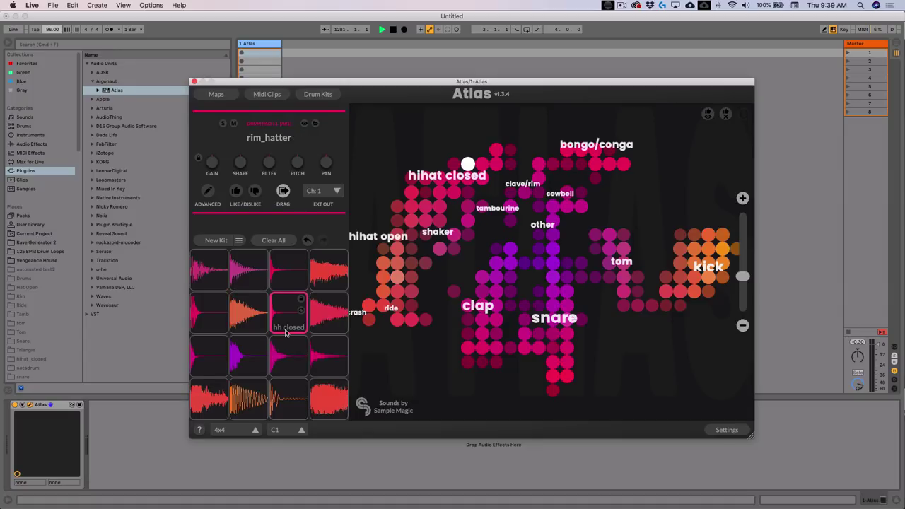
Start an empty kit, set the grid to 8x8, and fill it with generated samples
left_click(239, 240)
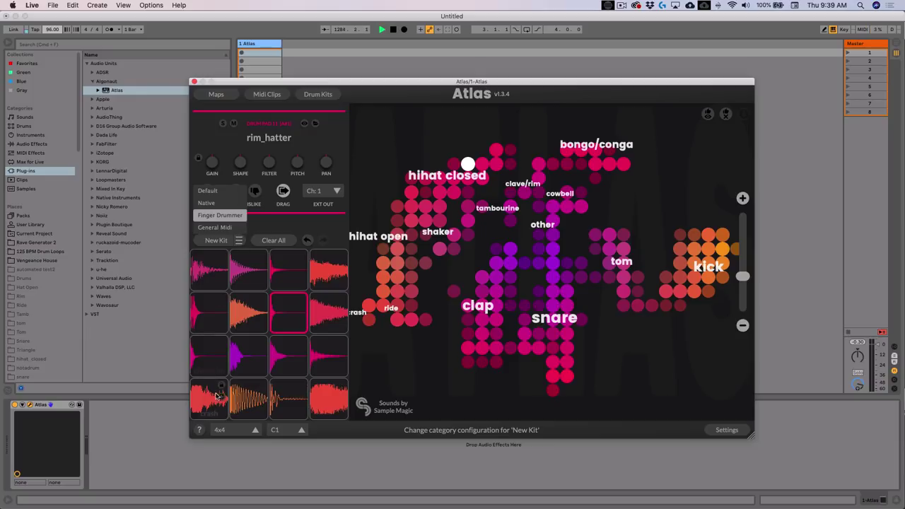
left_click(217, 241)
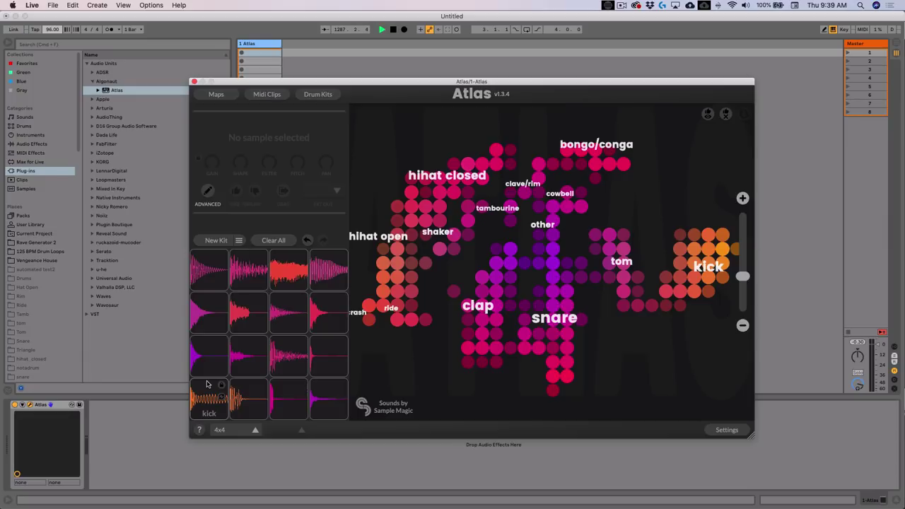
left_click(233, 430)
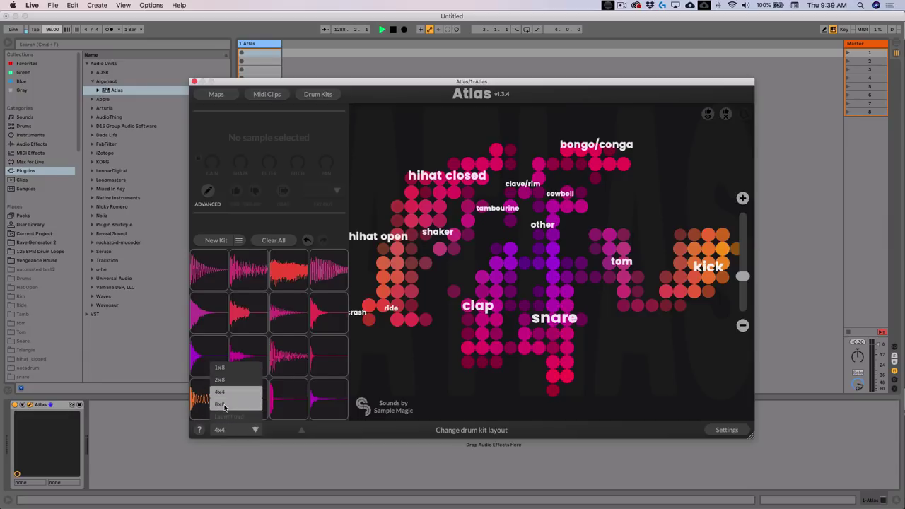
left_click(231, 409)
left_click(215, 241)
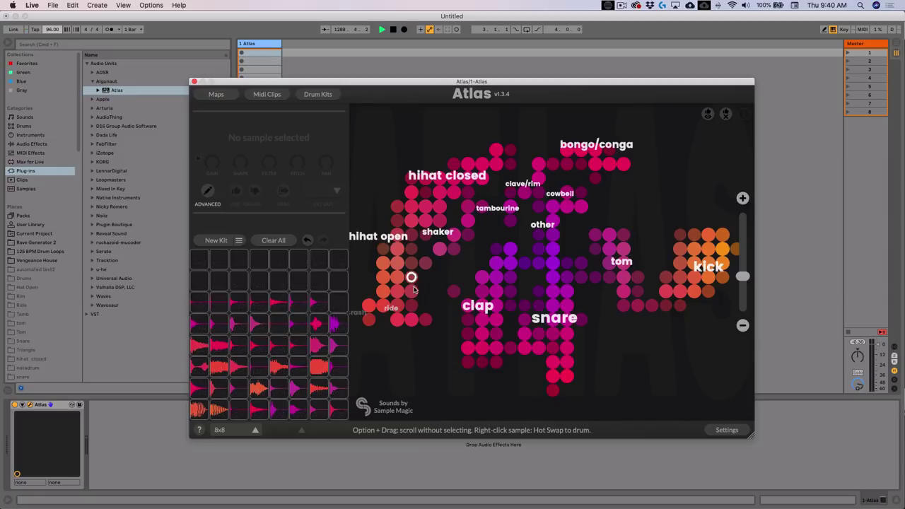
Drag 096 Lowdown.mid and 096 Lowdown Ride.mid from Downloads into the Atlas track's first two clip slots
mouse_move(386, 495)
left_click(42, 490)
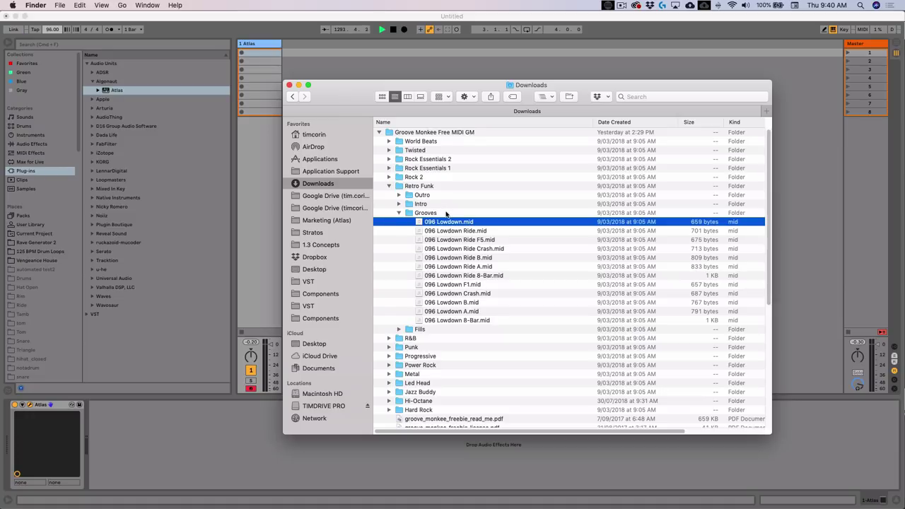
left_click_drag(452, 224, 268, 53)
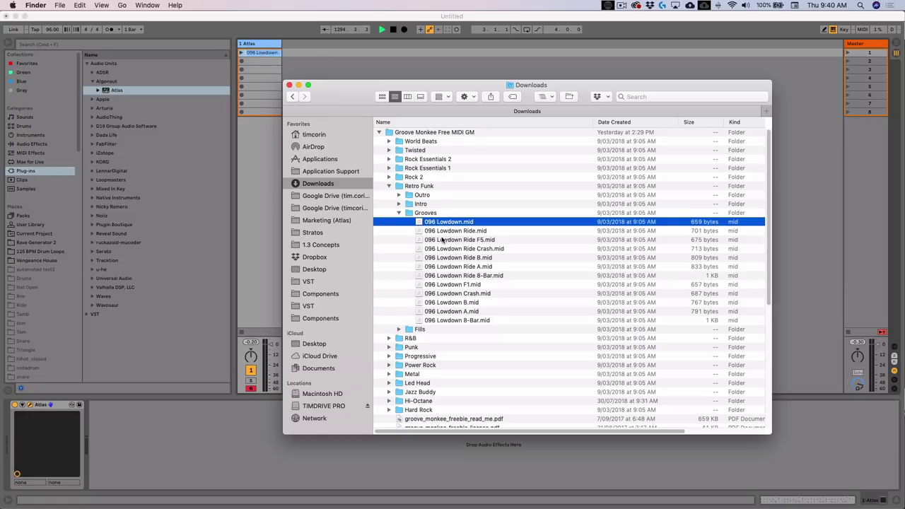
left_click(467, 232)
left_click_drag(456, 234, 265, 60)
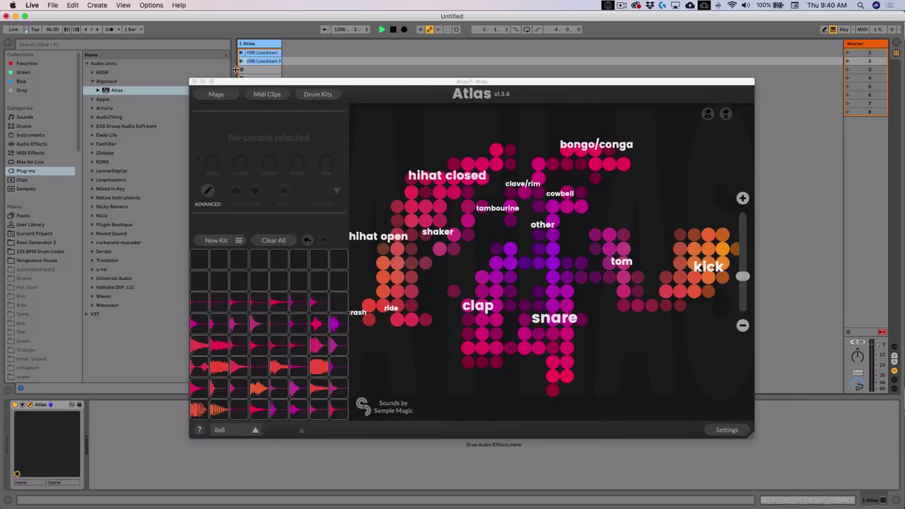
Show the first 096 Lowdown clip's notes and move the Atlas window up and to the right
left_click(256, 54)
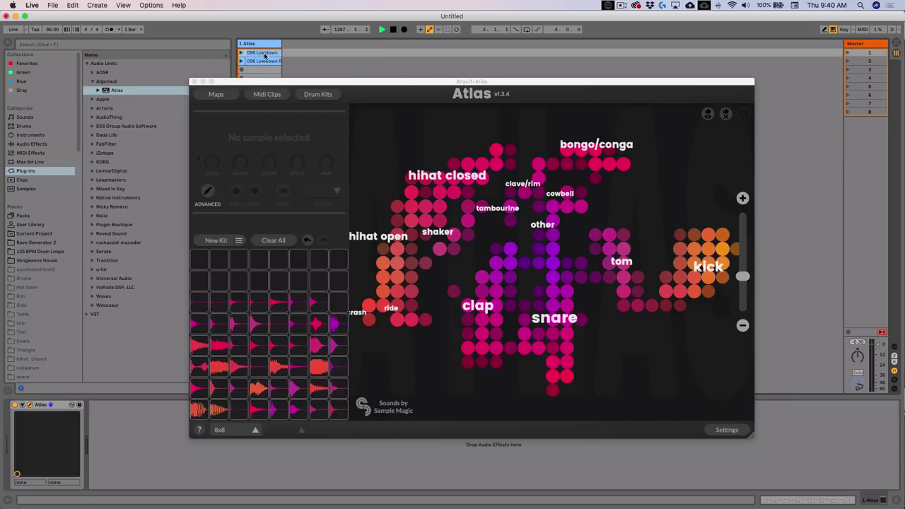
double_click(262, 55)
left_click_drag(220, 84, 423, 56)
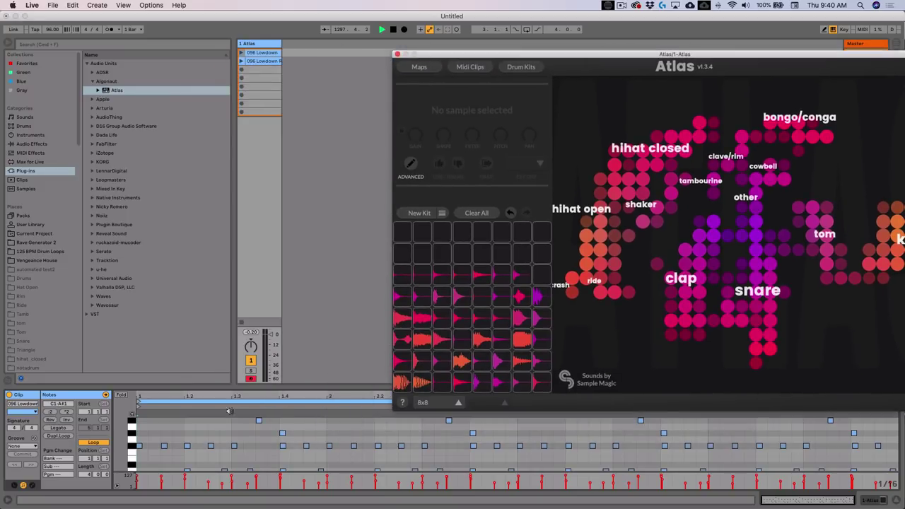
scroll(230, 444, "up", 2)
scroll(230, 443, "up", 2)
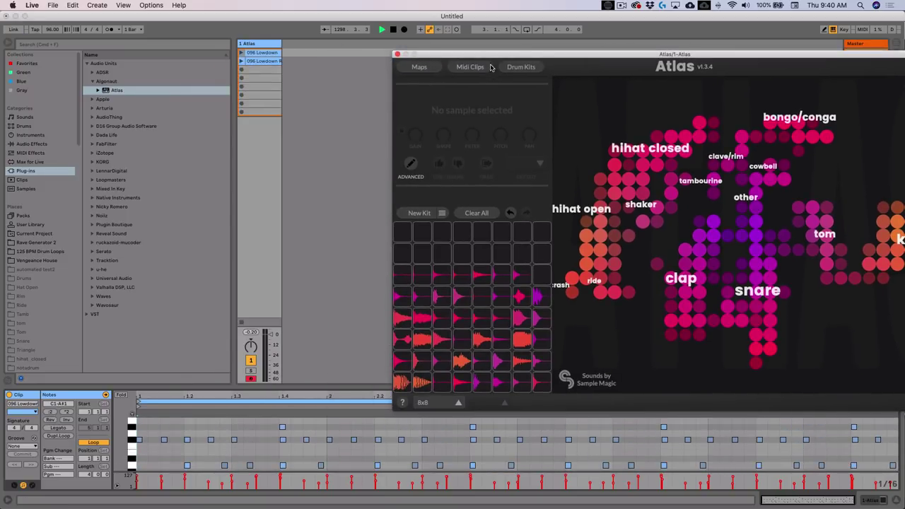
left_click_drag(492, 54, 388, 64)
Play the 096 Lowdown groove while generating several new Atlas kits
left_click(309, 224)
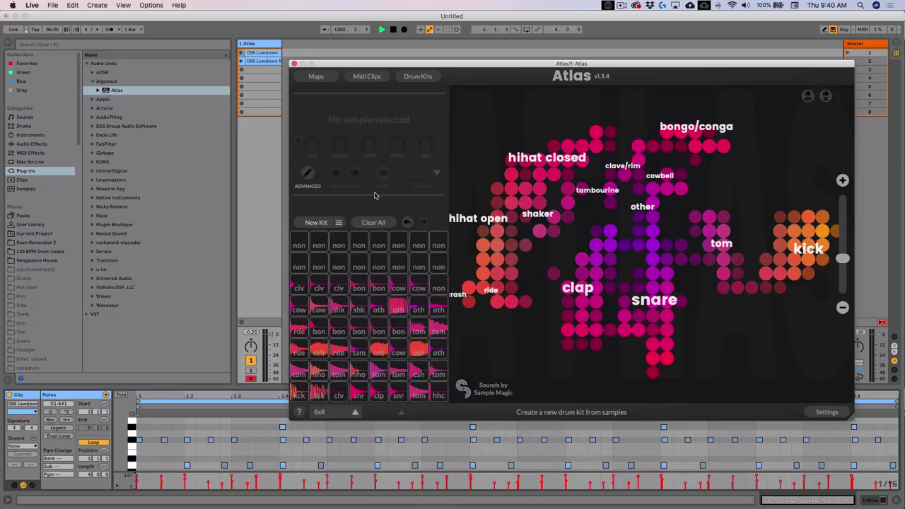
left_click(241, 52)
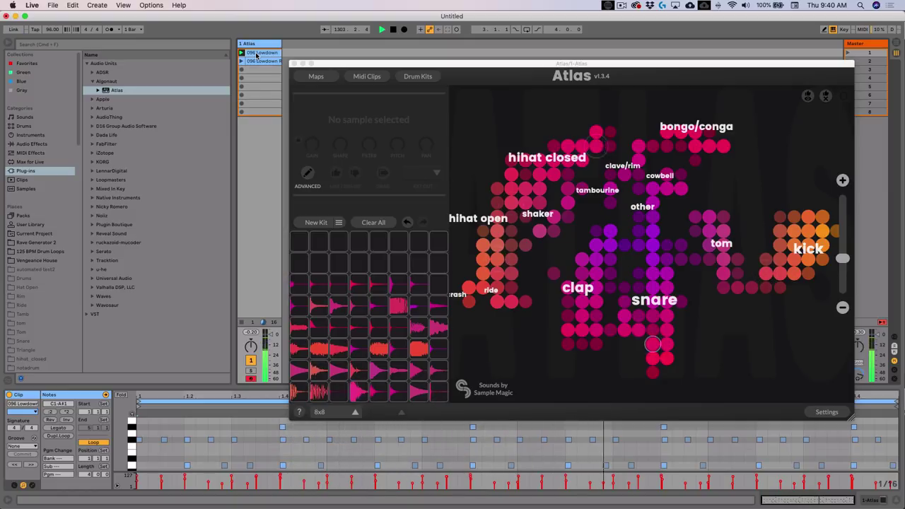
left_click(316, 223)
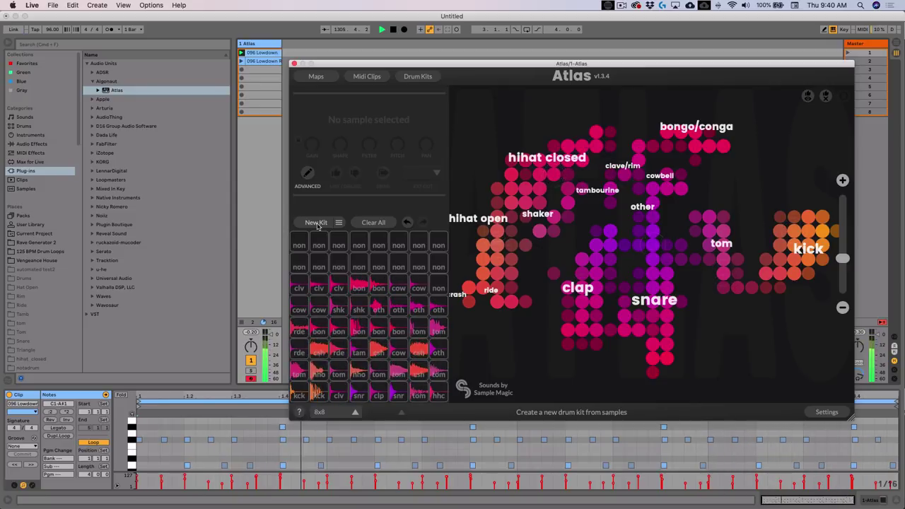
left_click(317, 223)
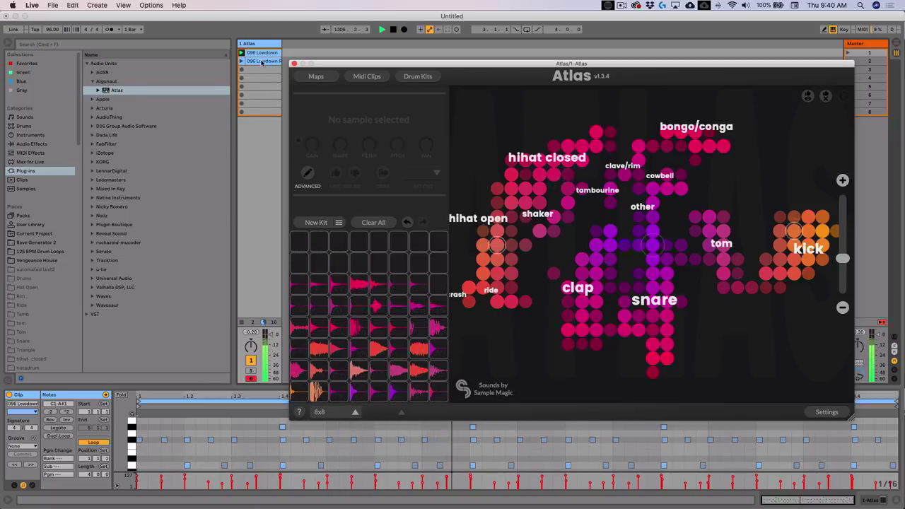
Switch to the 096 Lowdown Ride clip, audition another new kit, then stop playback
left_click(262, 61)
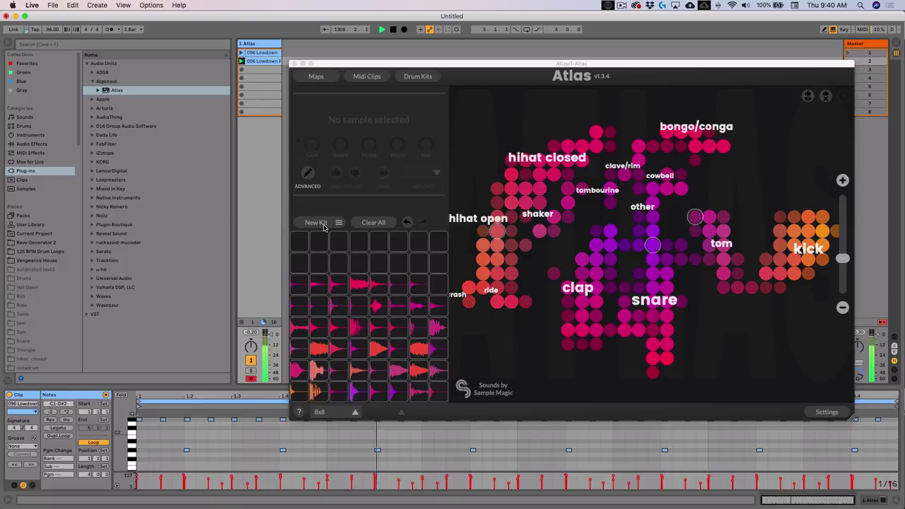
left_click(324, 227)
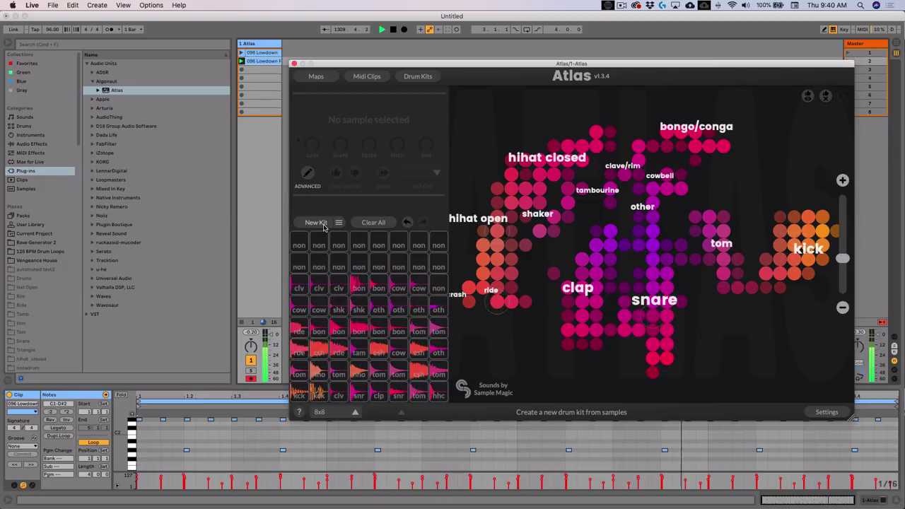
left_click(392, 29)
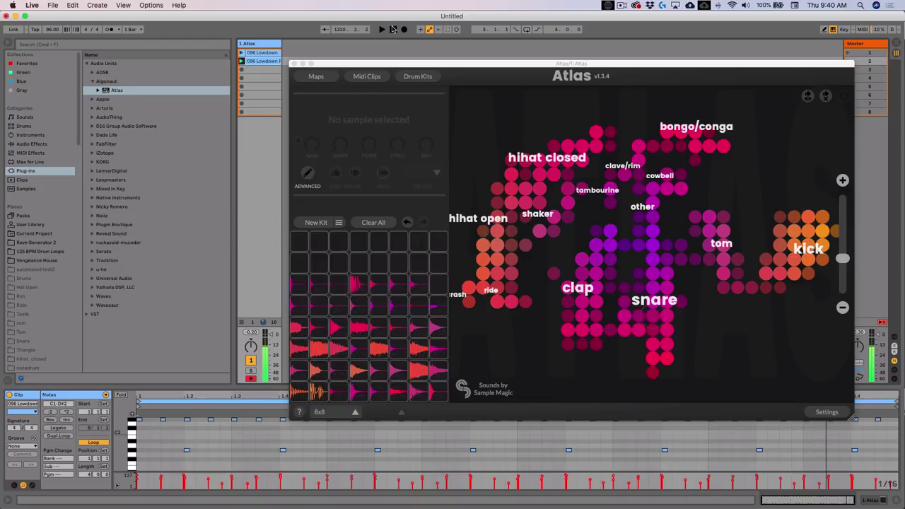
Bring the Atlas window back into focus and generate a new kit of samples
left_click(401, 69)
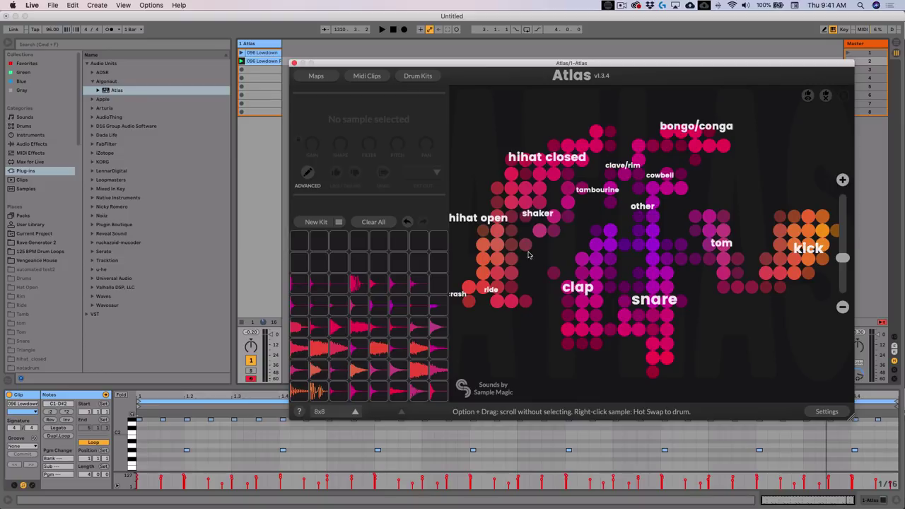
left_click(318, 222)
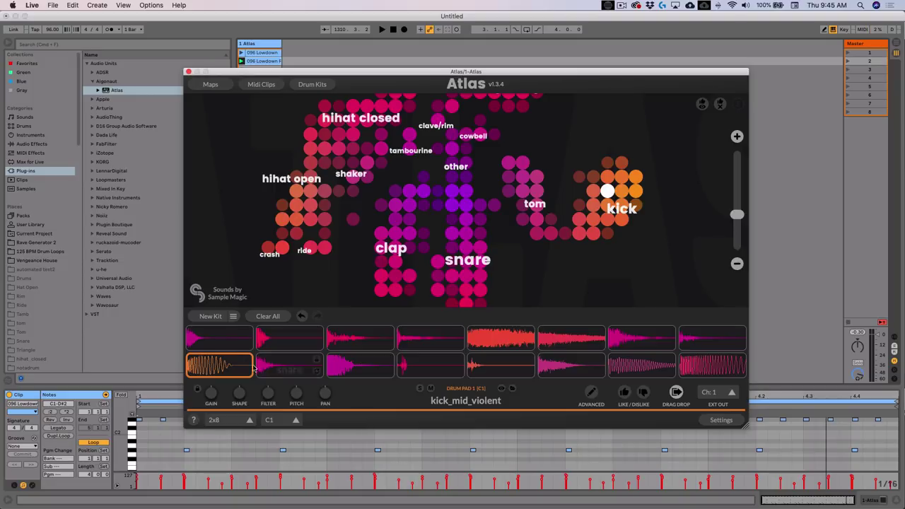
Audition the bottom-row kick, change the second pad from snare to kick, and select pads three to five
left_click(220, 364)
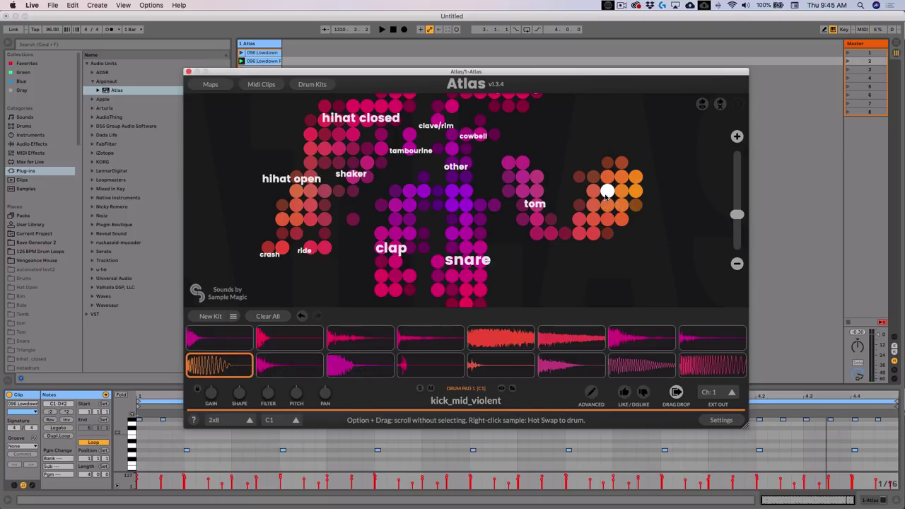
left_click(302, 371)
left_click(316, 371)
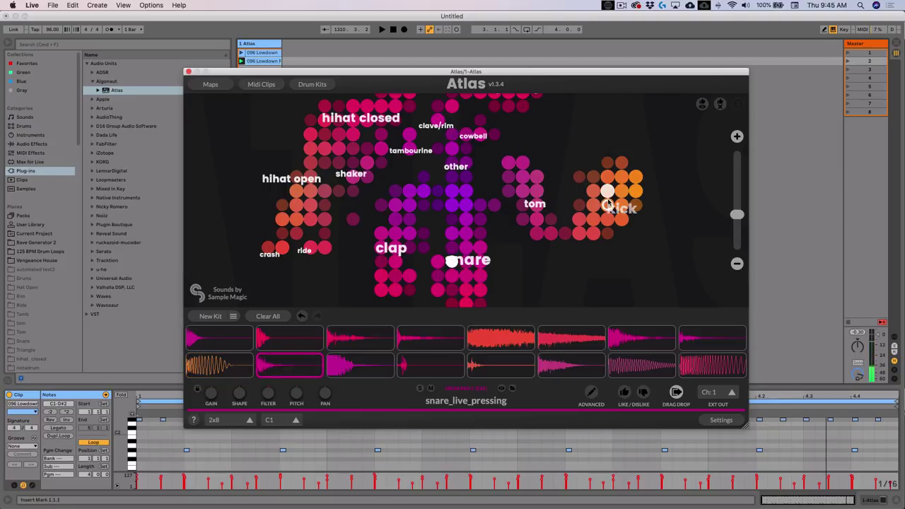
left_click(352, 371)
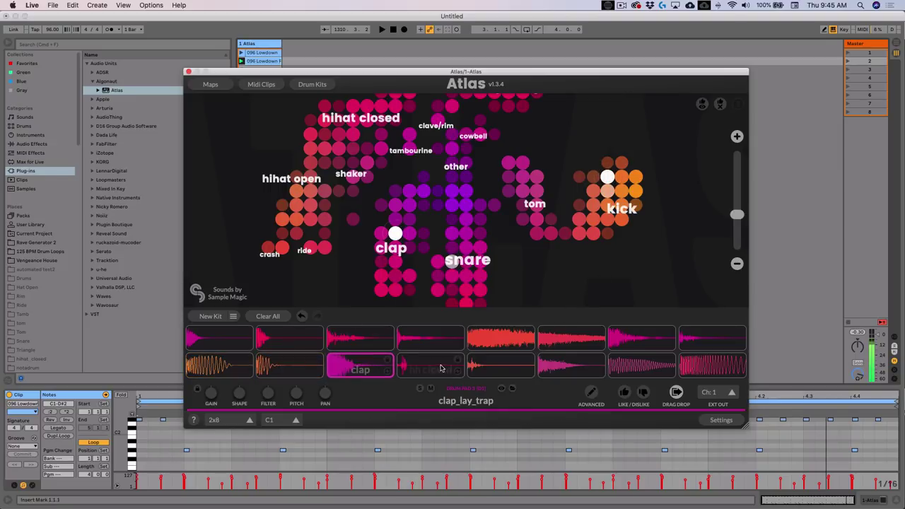
left_click(400, 373)
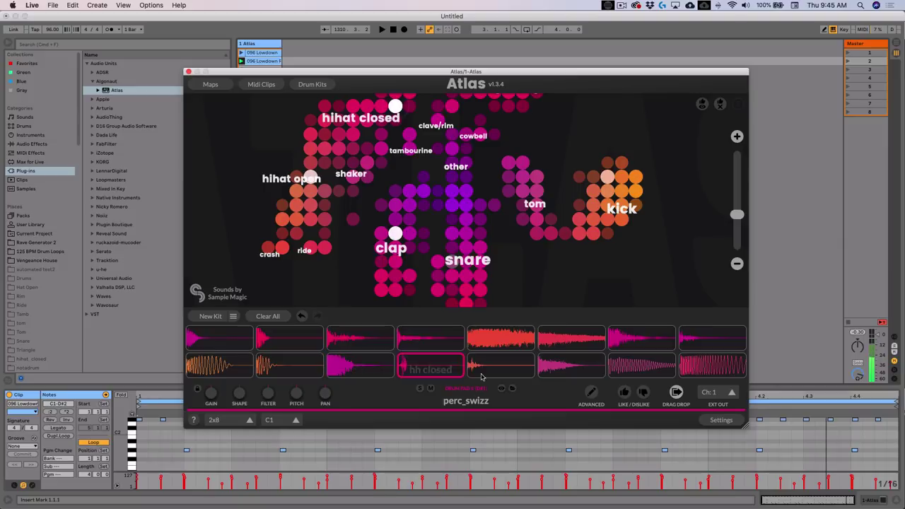
left_click(506, 369)
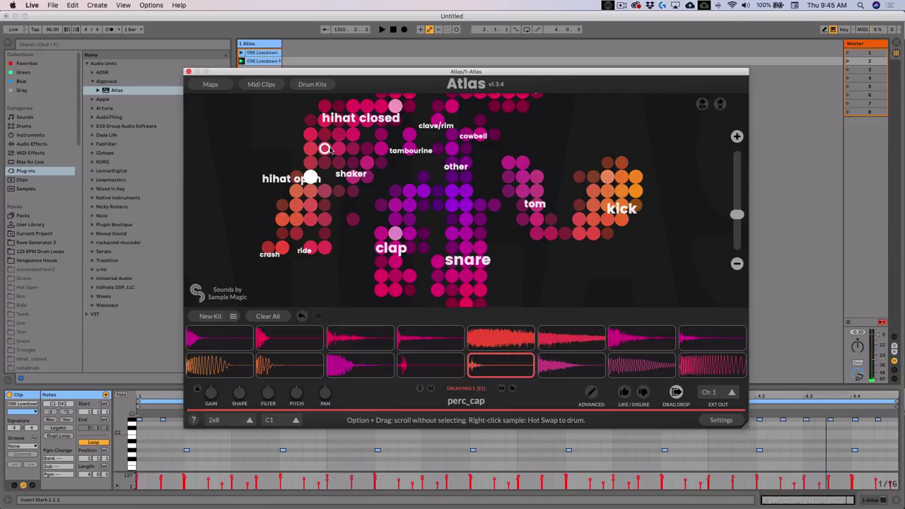
Assign a closed hi-hat from the map to the selected pads, then generate a new kit keeping the layout
left_click(353, 122)
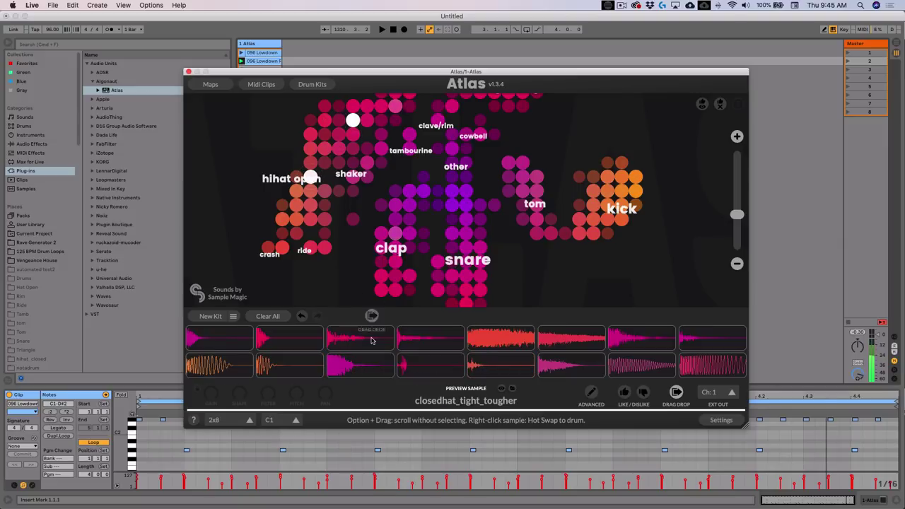
key("Right")
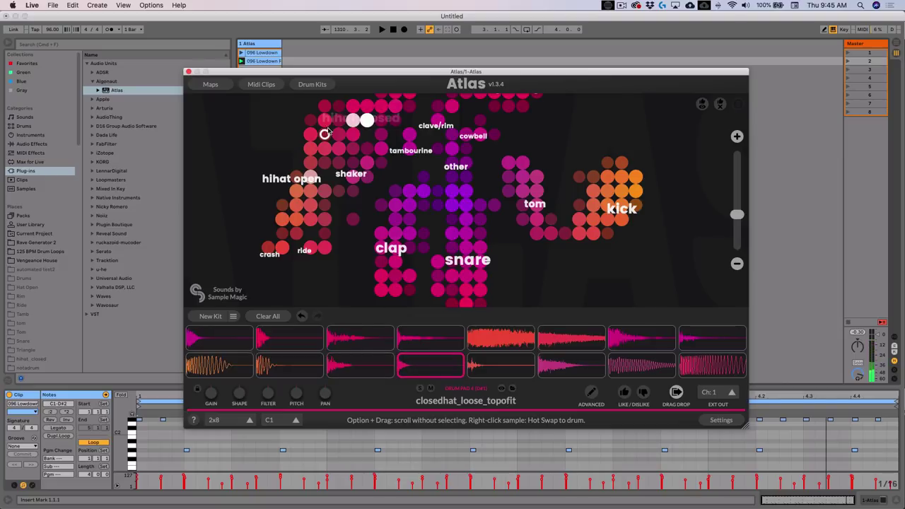
key("Left")
key("Return")
left_click(359, 366)
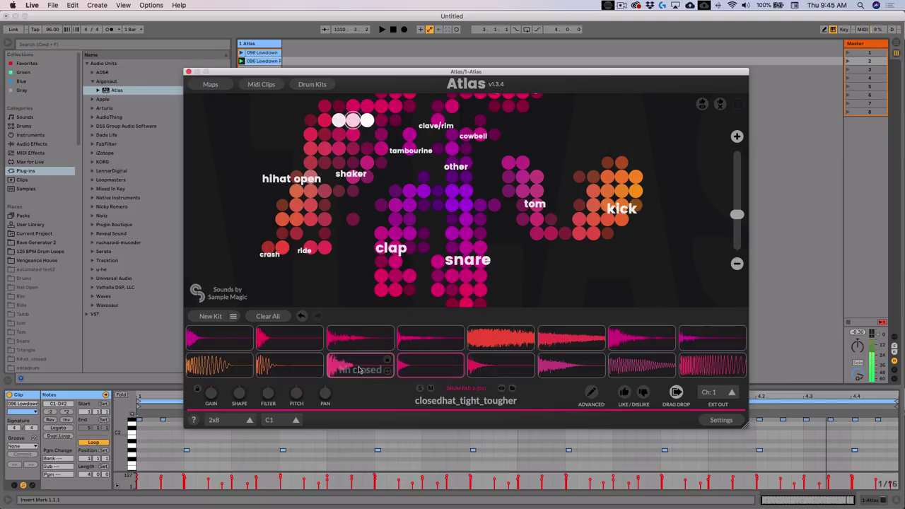
left_click(210, 316)
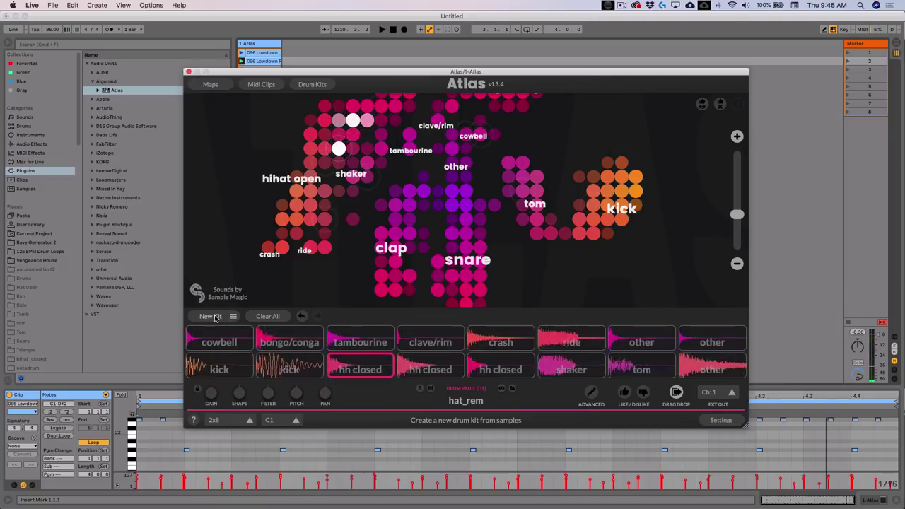
left_click(501, 365)
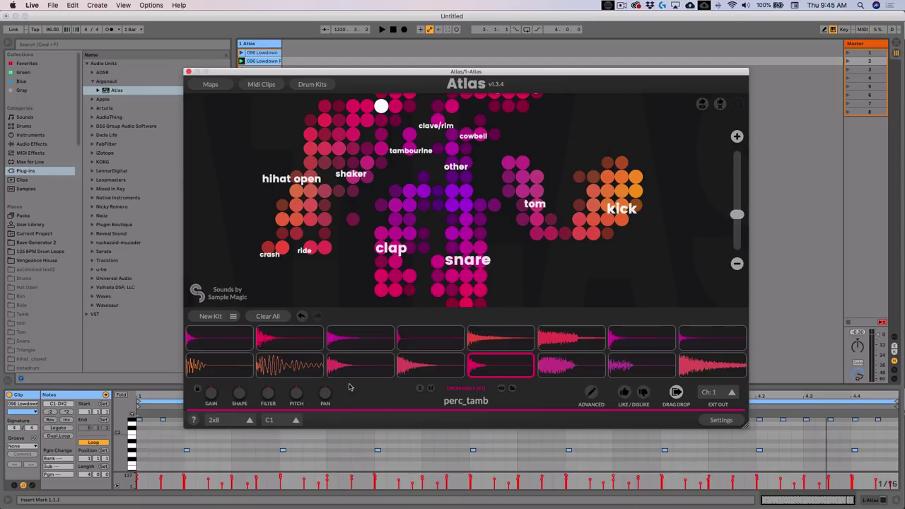
Save the current drum kit as 'Tim's Layout'
left_click(313, 84)
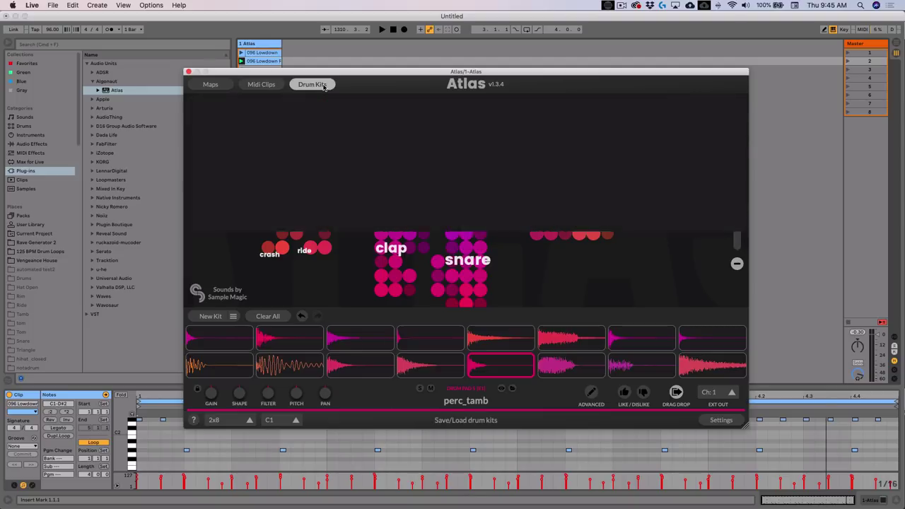
left_click(222, 105)
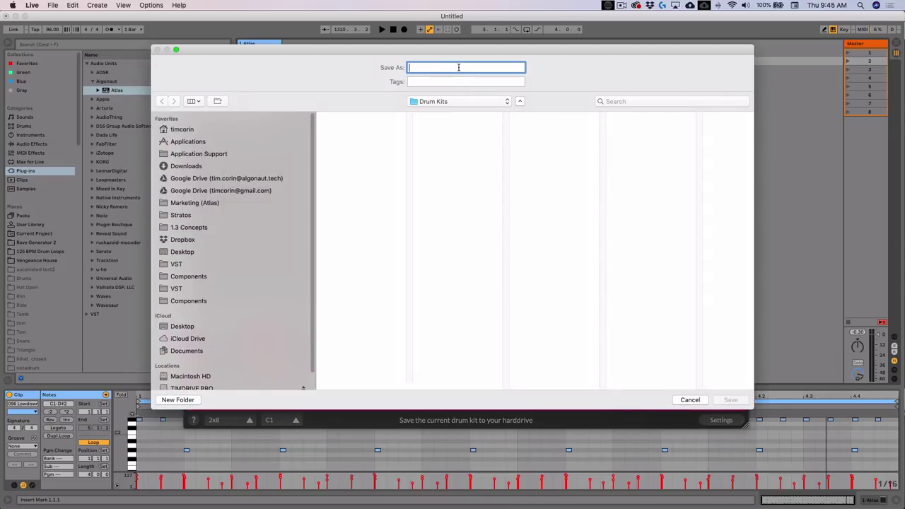
type("Tim's Layout")
key("Return")
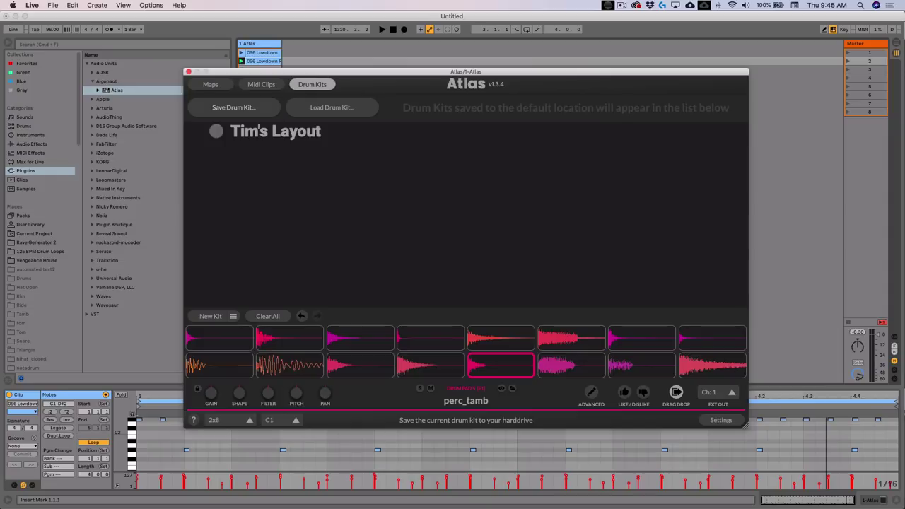
Clear all pads, reload 'Tim's Layout', then return to the map and generate a new kit
left_click(272, 317)
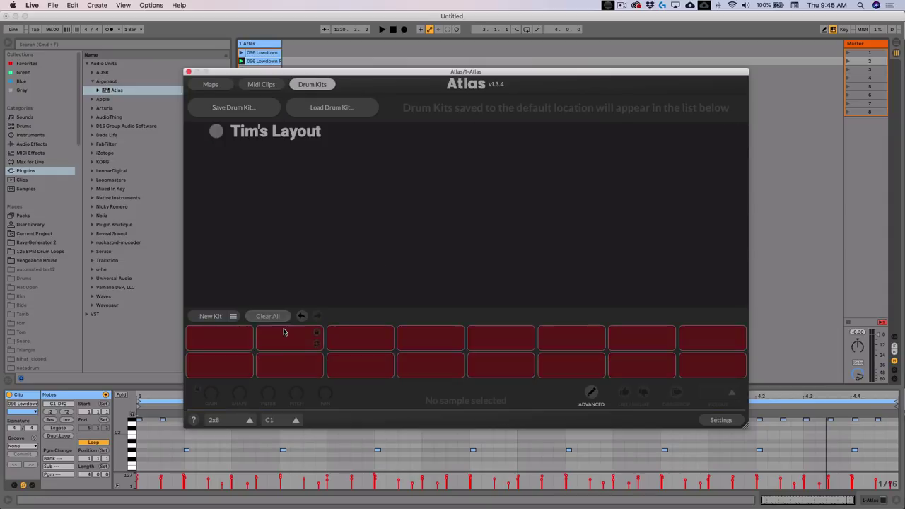
left_click(300, 130)
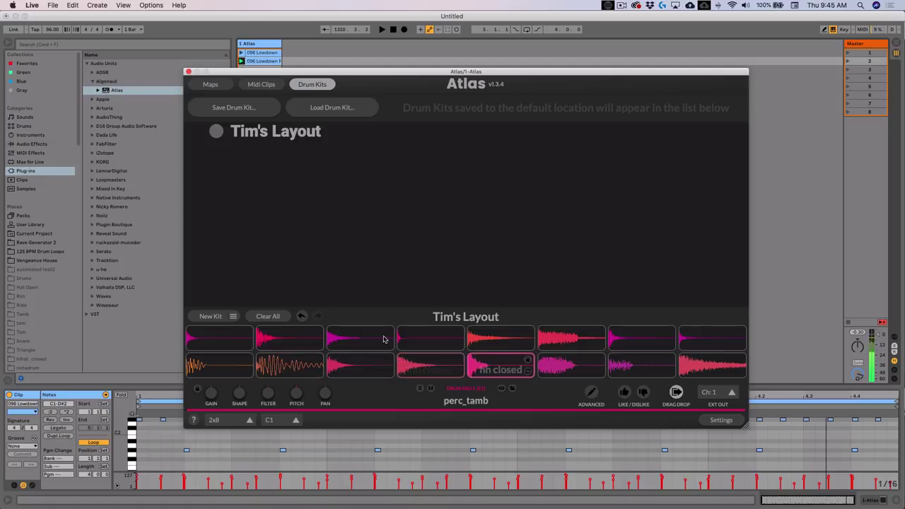
left_click(312, 85)
left_click(210, 317)
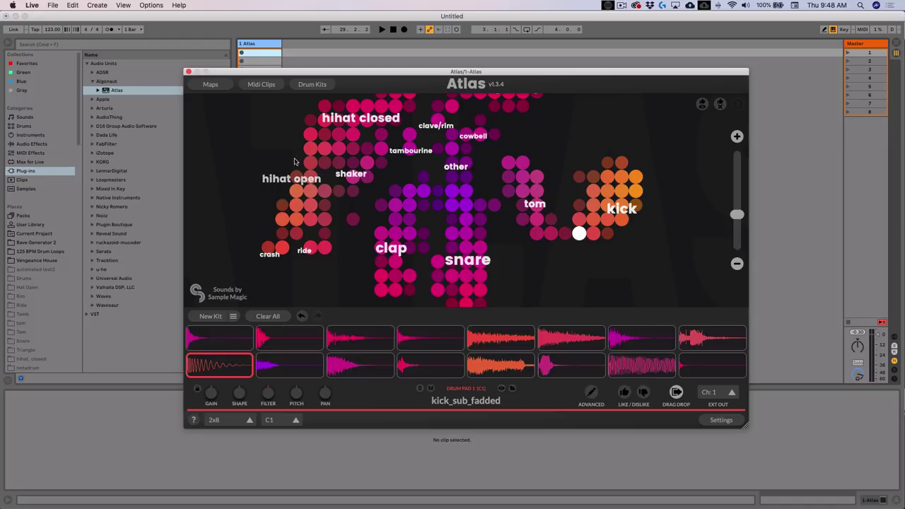
Drag the House 1 MIDI clip into a Live clip slot and return to the sample map
left_click(261, 84)
left_click_drag(254, 207, 259, 53)
left_click(266, 85)
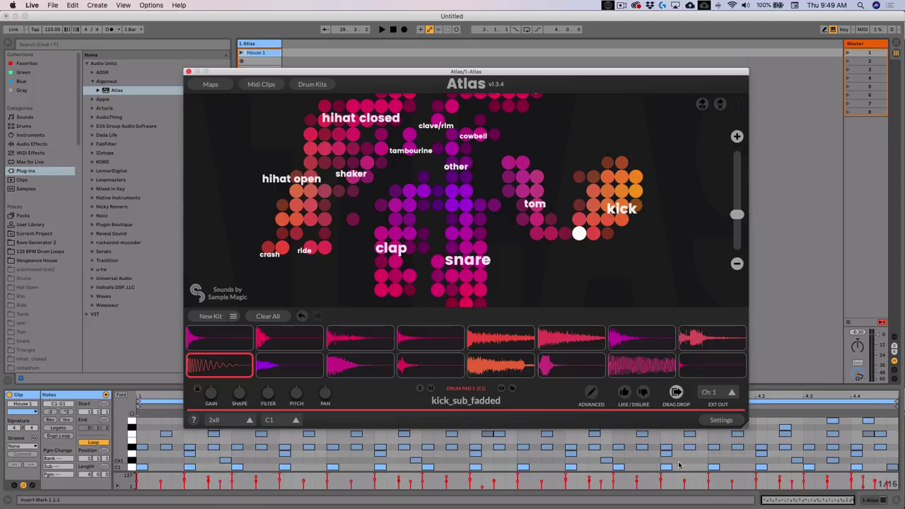
Start the House 1 clip playing and audition several newly generated drum kits
left_click(211, 316)
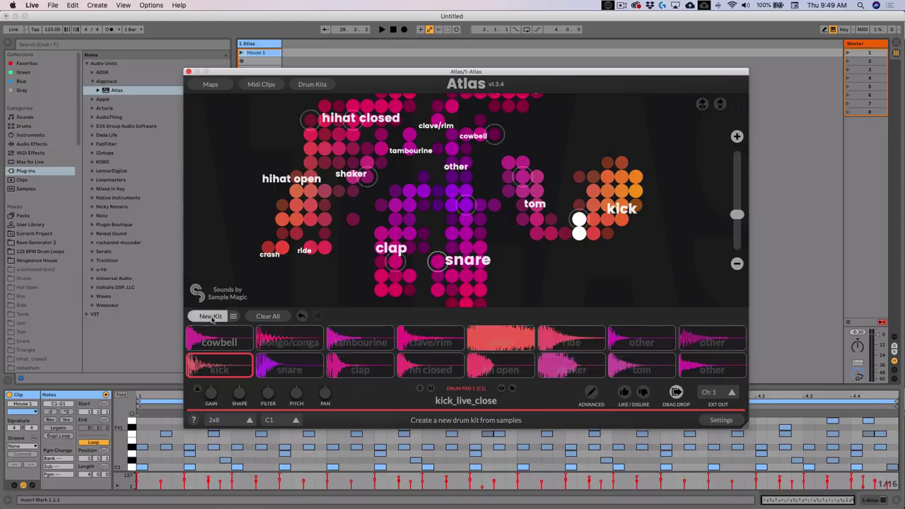
left_click(242, 53)
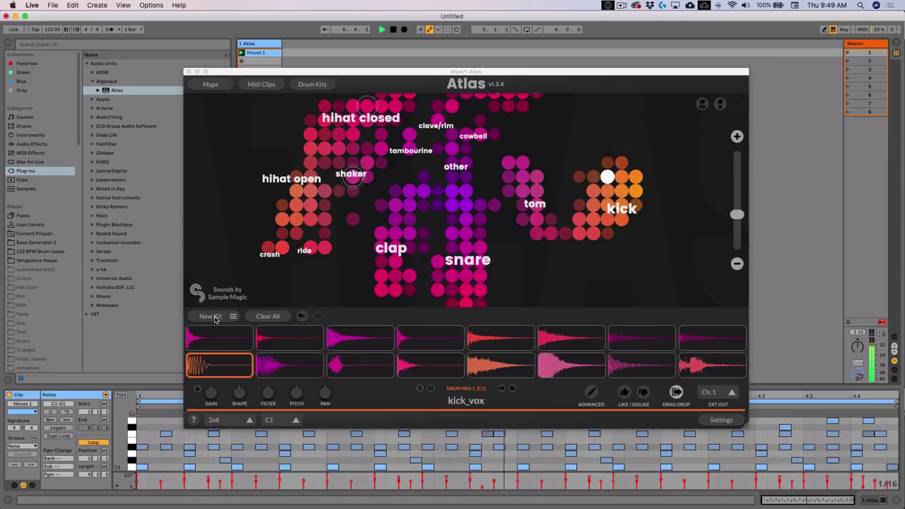
left_click(210, 316)
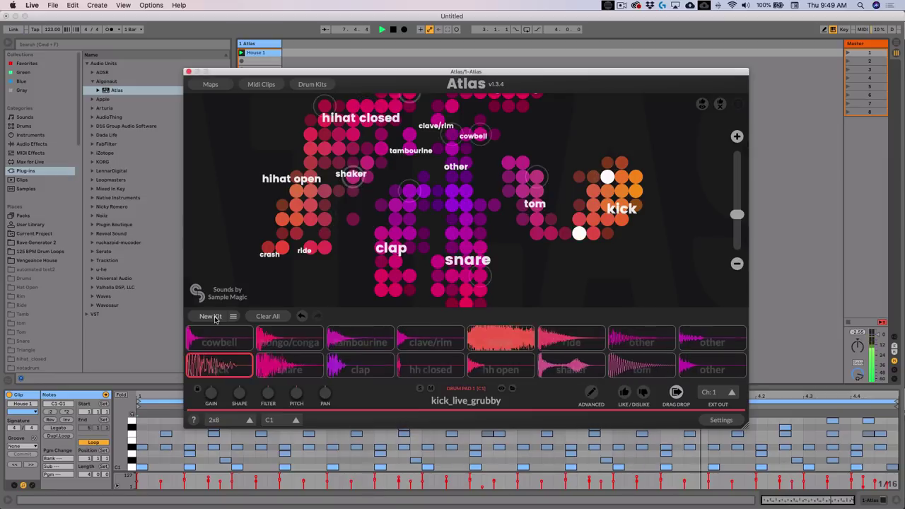
left_click(210, 316)
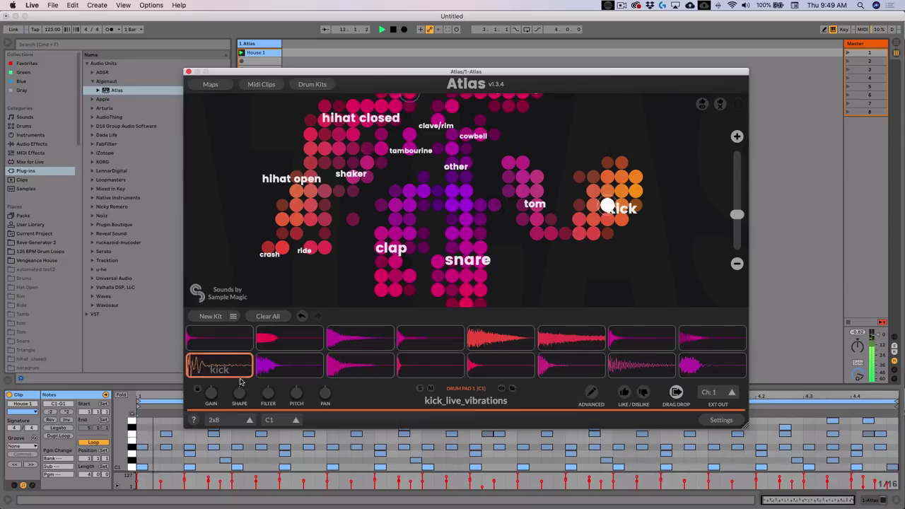
Swap in a different kick and clap sample, and lock the clap pad
left_click(246, 372)
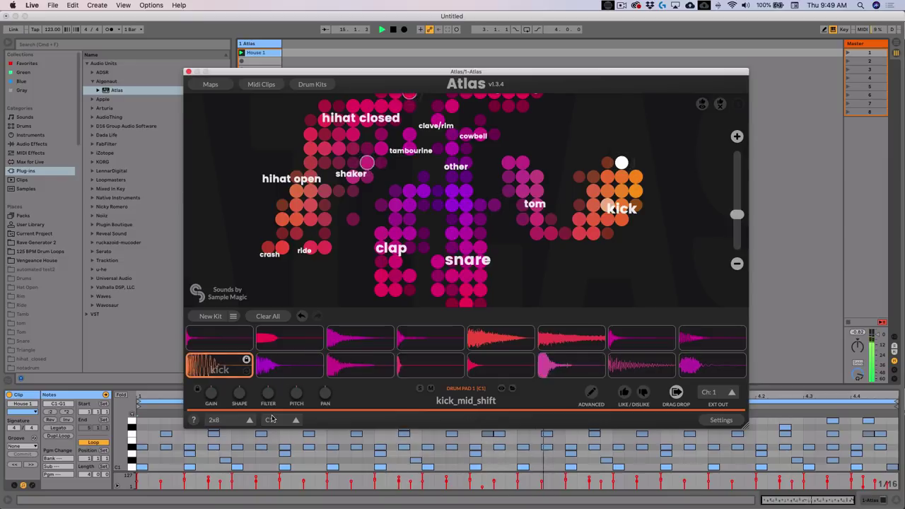
left_click(359, 370)
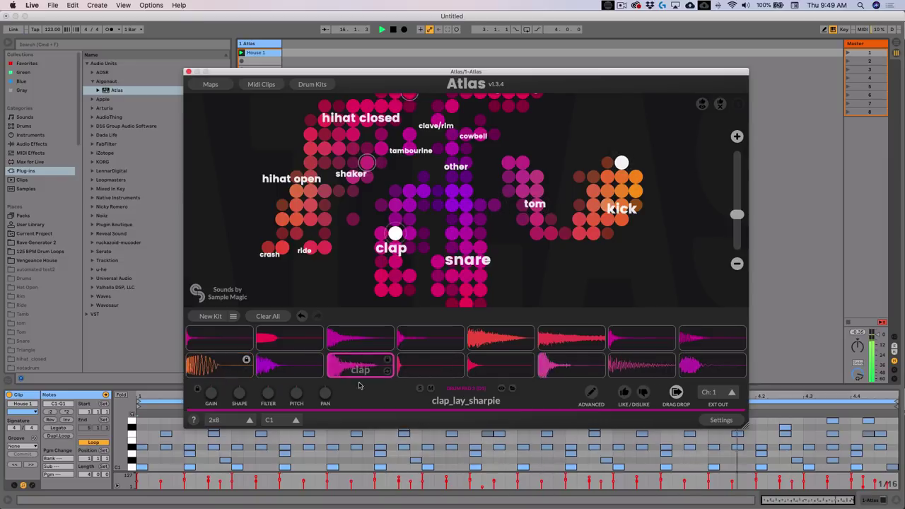
left_click(387, 372)
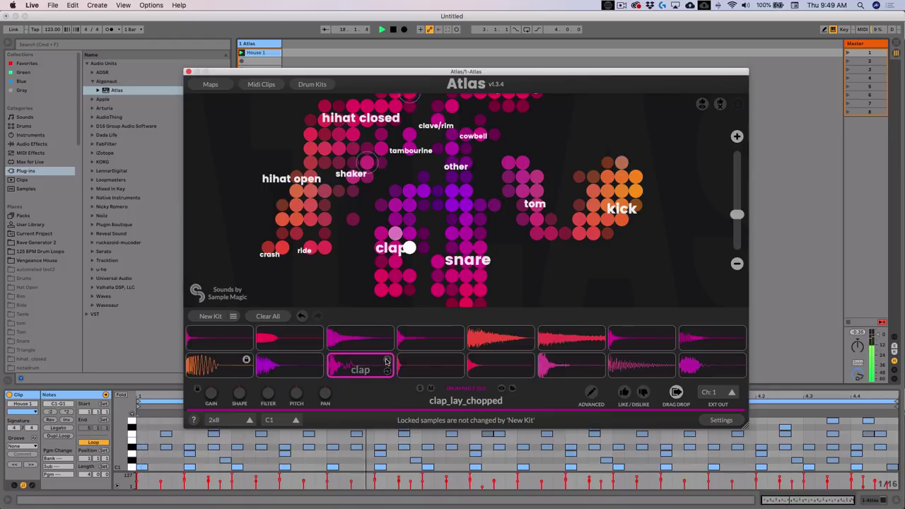
left_click(387, 361)
Generate a new kit around the locked pads, then stop playback
left_click(286, 367)
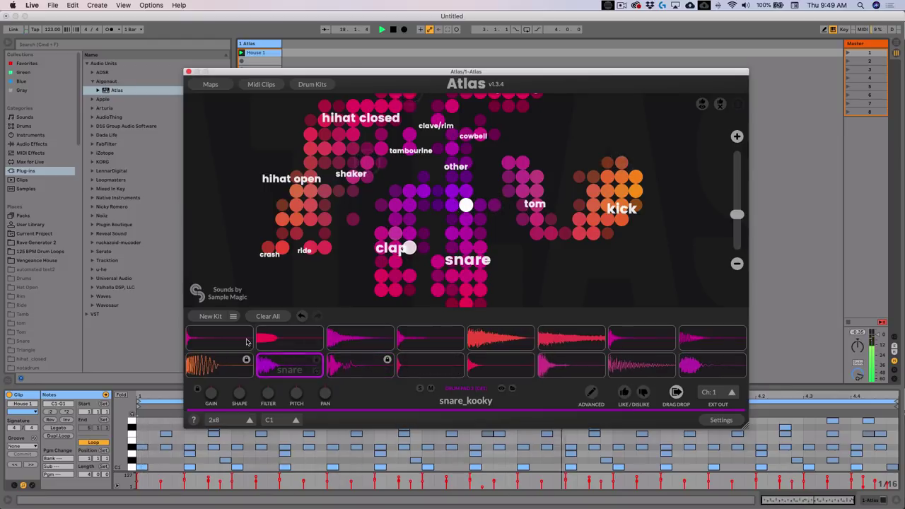
left_click(212, 317)
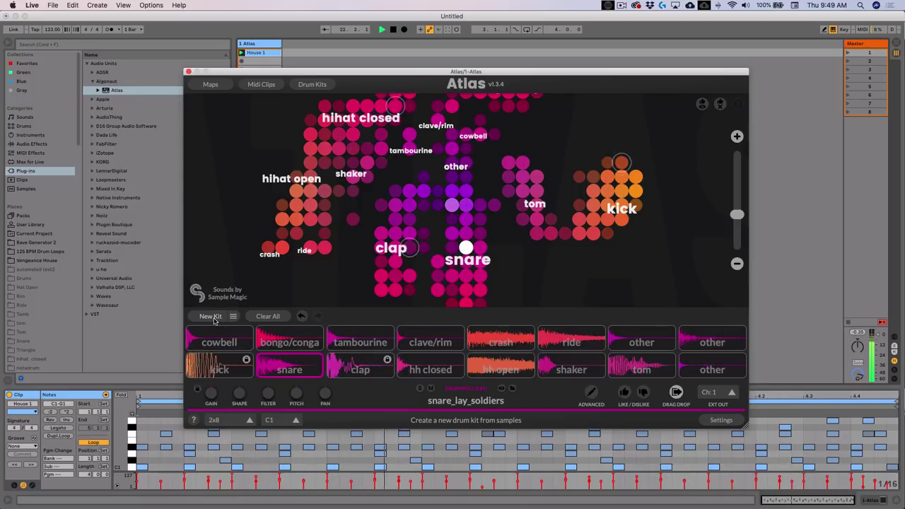
left_click(394, 31)
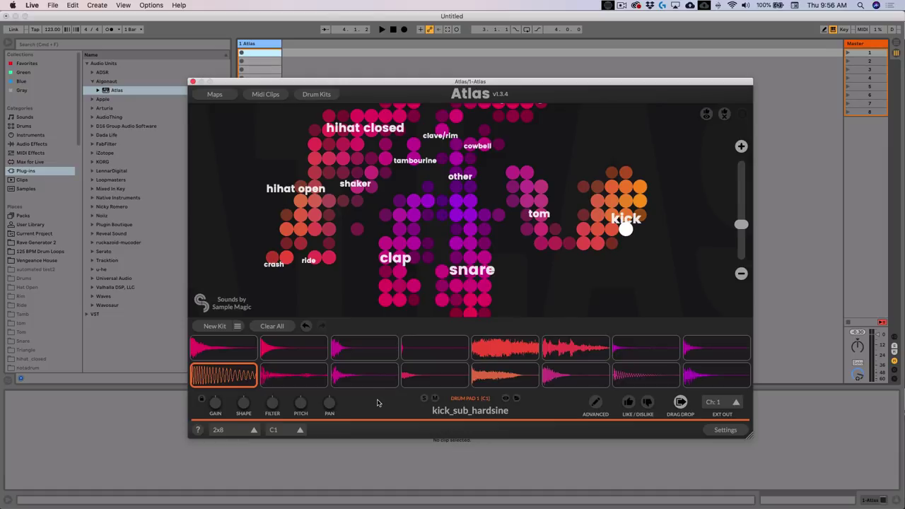
In Atlas Settings, set Default Drum Pad Layout to 4x4 and Default 'New Kit' configuration to Native
mouse_move(374, 408)
left_click(726, 430)
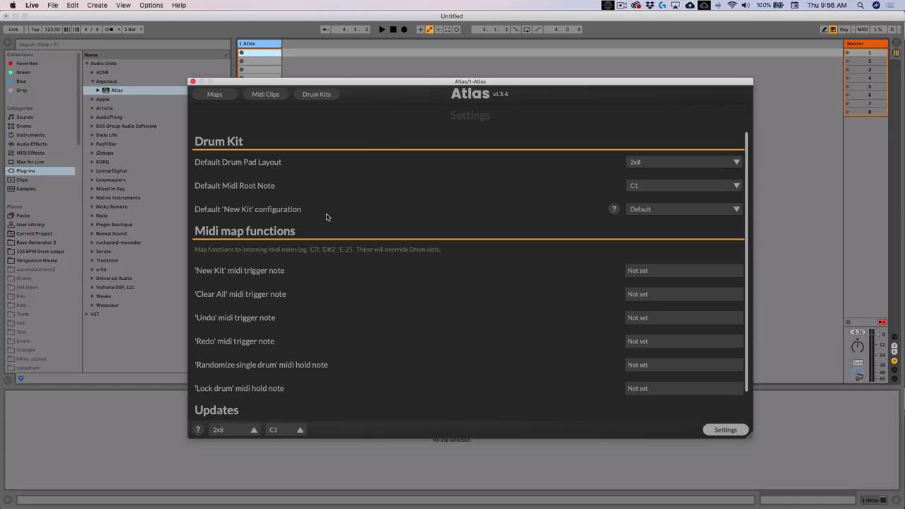
left_click(634, 163)
left_click(639, 201)
left_click(648, 210)
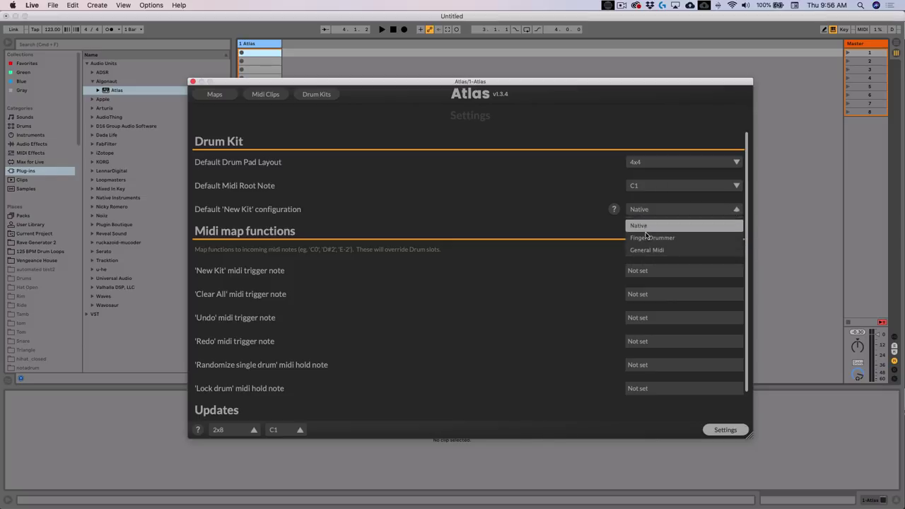
left_click(646, 226)
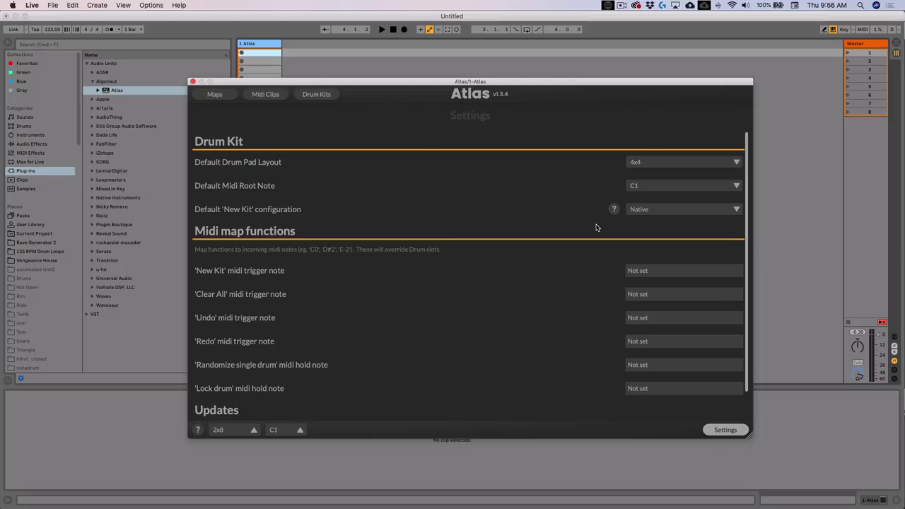
Scroll down through the Atlas settings and close them to return to the map
scroll(351, 330, "down", 1)
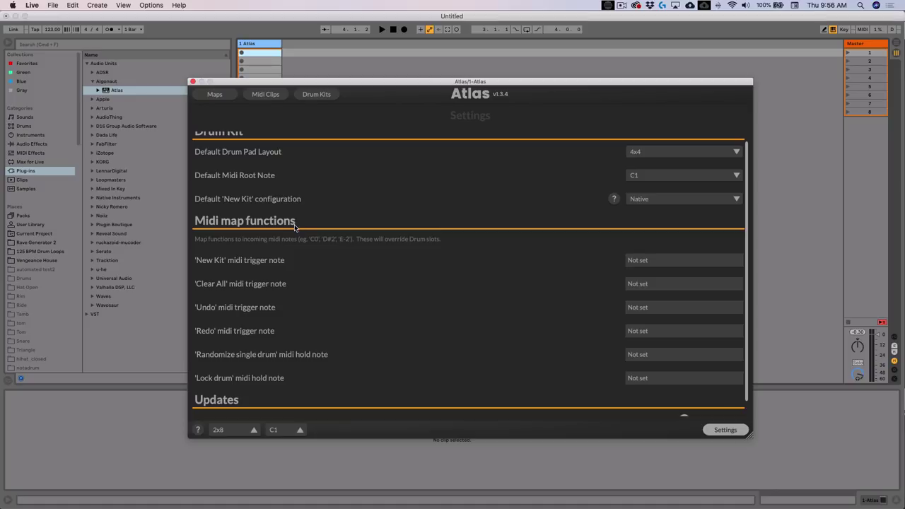
scroll(308, 254, "down", 1)
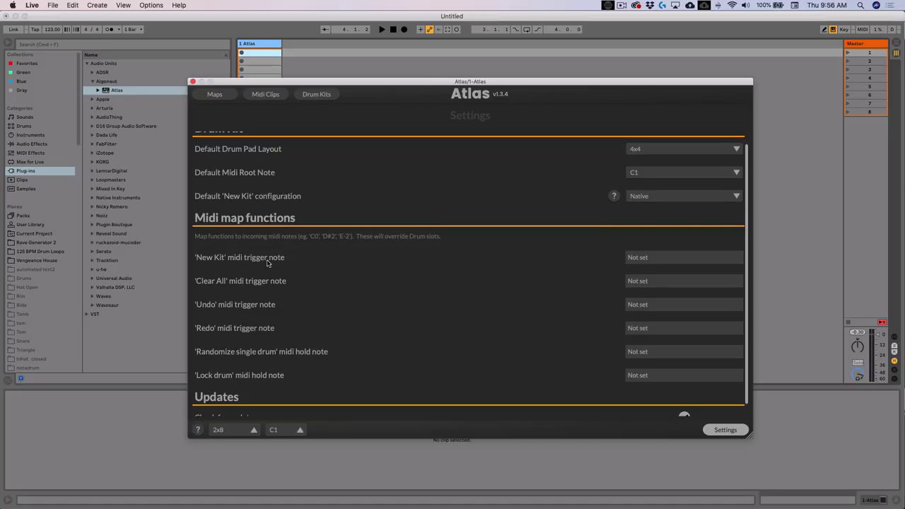
left_click(726, 430)
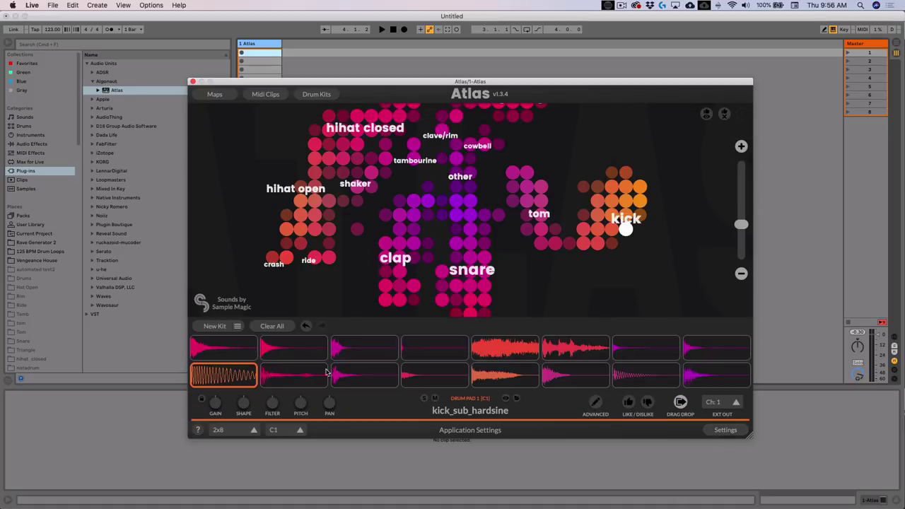
Set C3 as the New Kit MIDI trigger note, then play C3 to generate a fresh kit
left_click(725, 430)
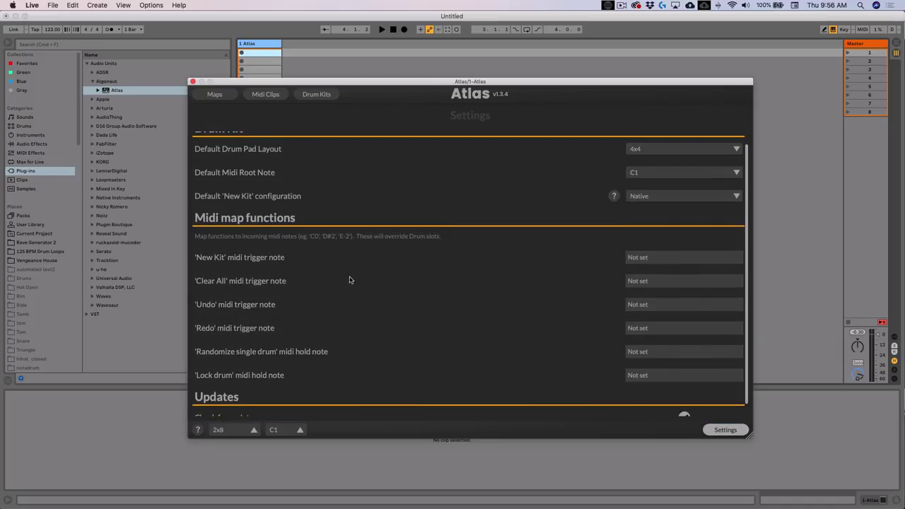
left_click(686, 257)
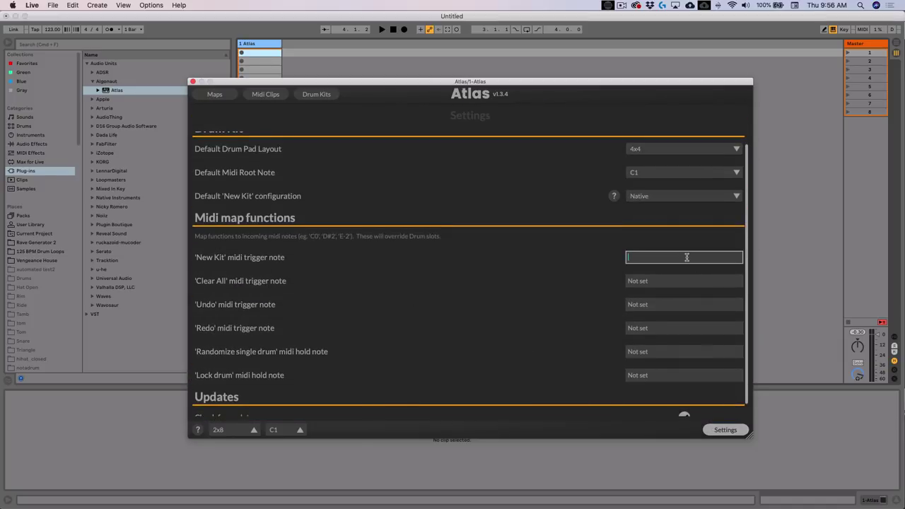
key("Return")
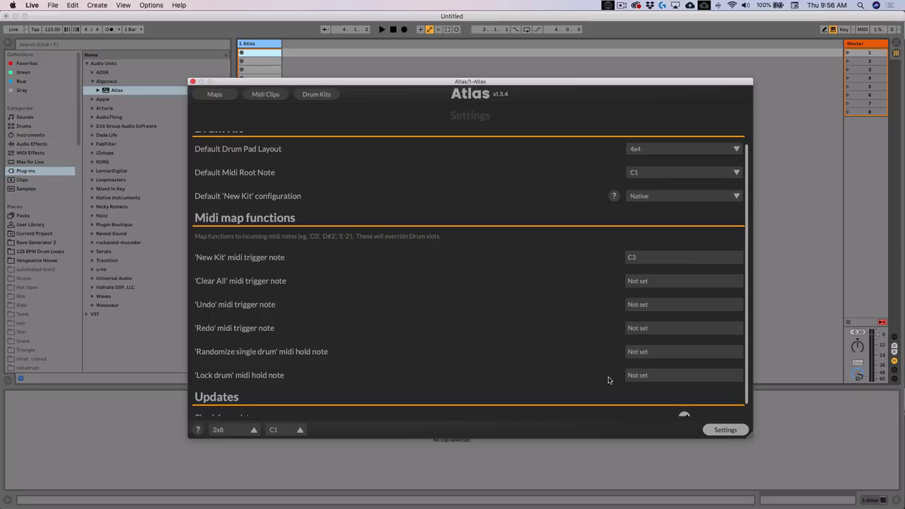
left_click(723, 430)
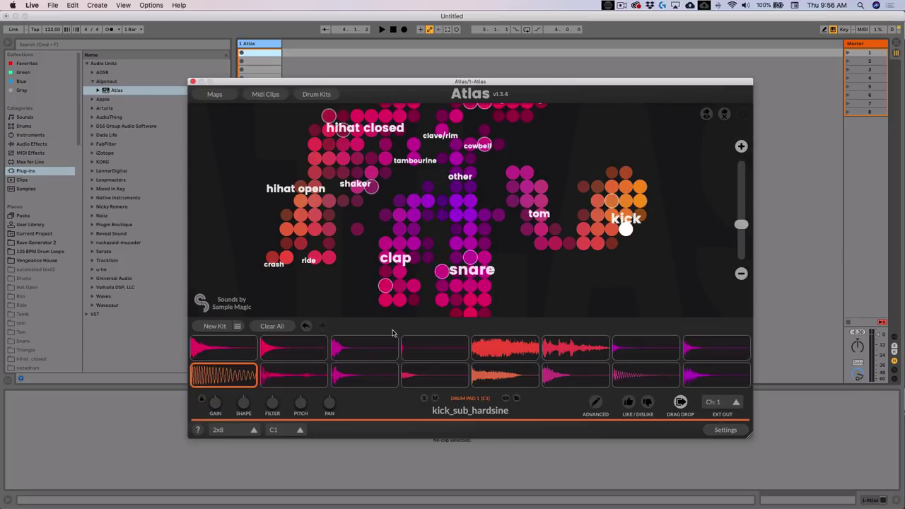
key("a")
key("a")
key("a")
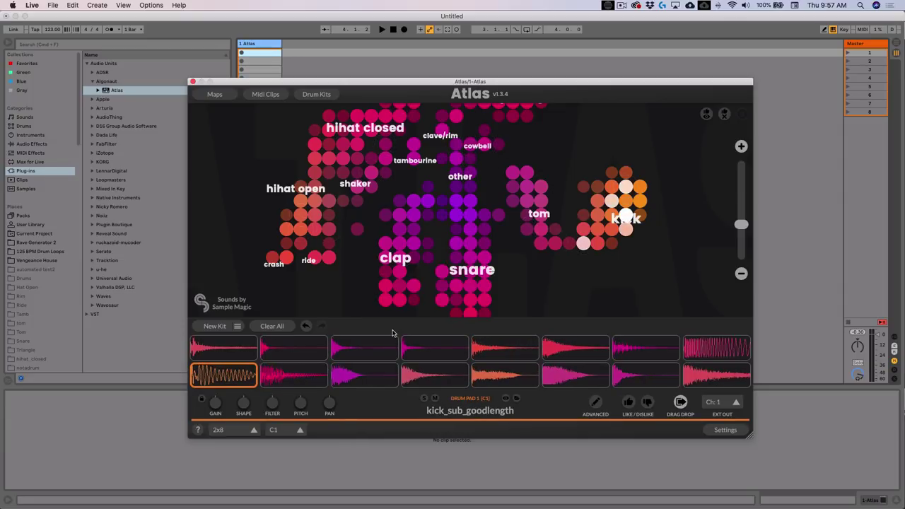
Drag the House 1 clip into Live's first clip slot and start it playing
left_click(265, 94)
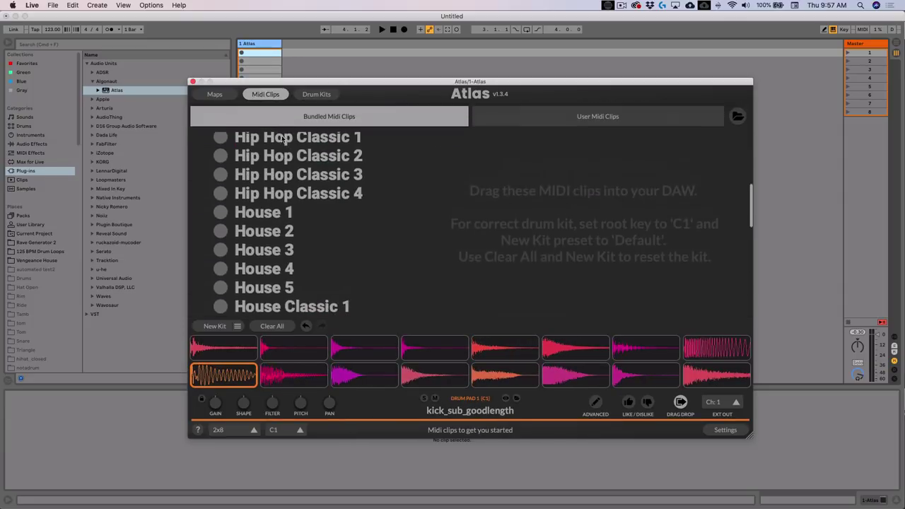
left_click_drag(276, 213, 255, 56)
key("Return")
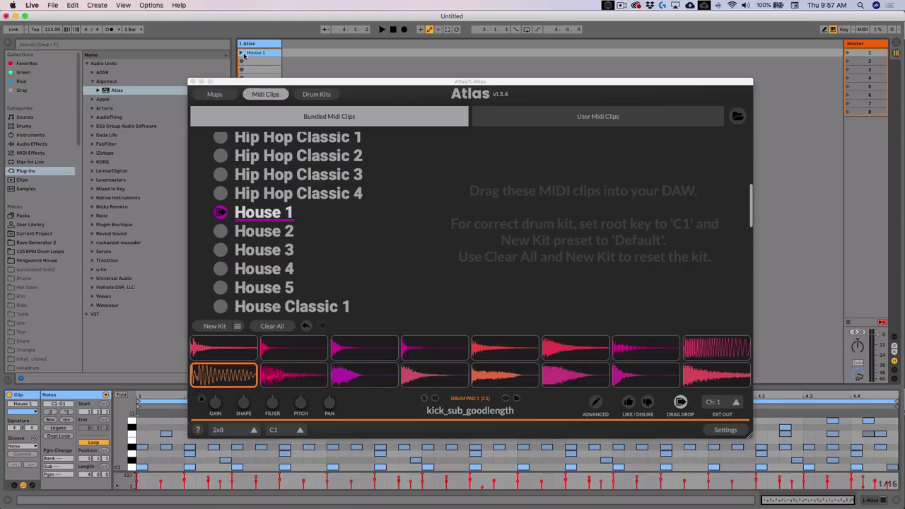
Trigger two more new kits via MIDI, then return to the map and open the settings
key("a")
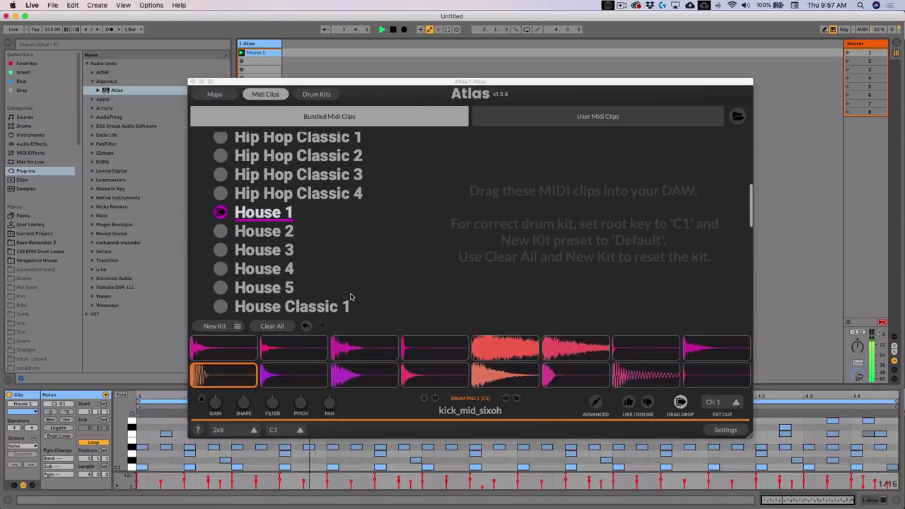
key("a")
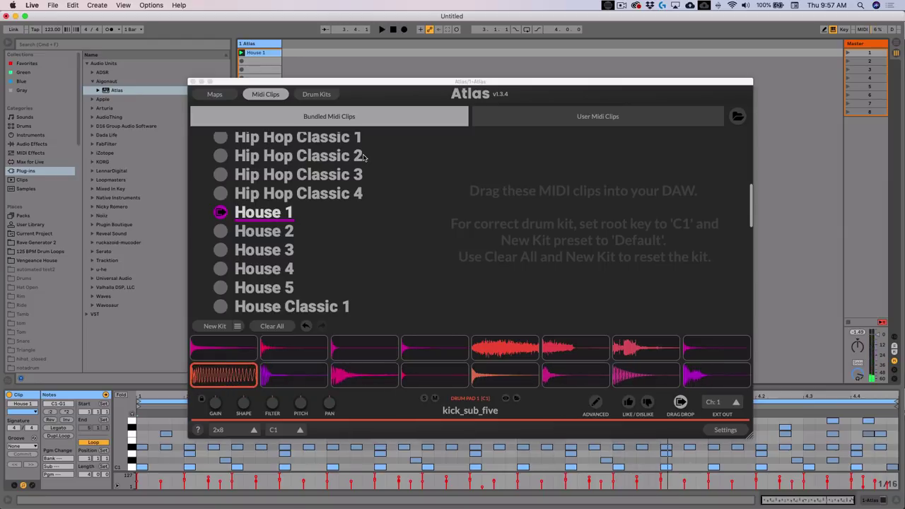
left_click(273, 95)
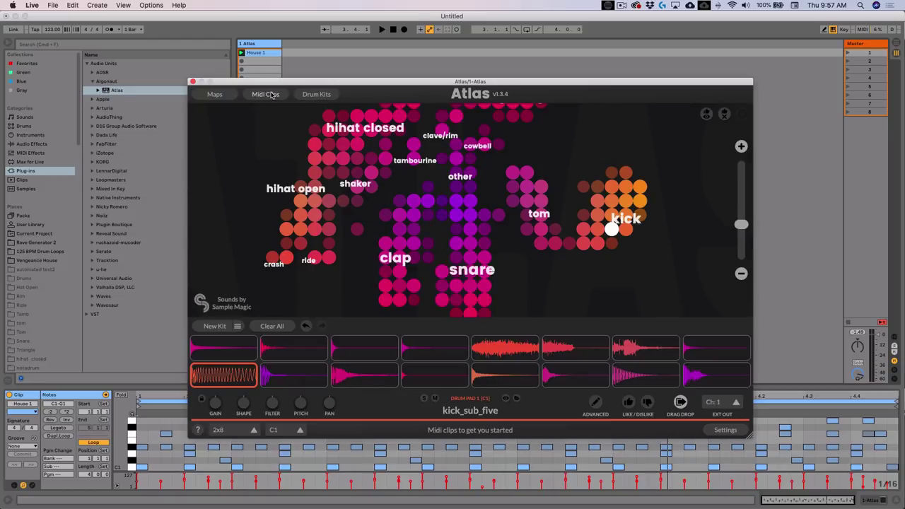
left_click(722, 430)
scroll(473, 327, "down", 1)
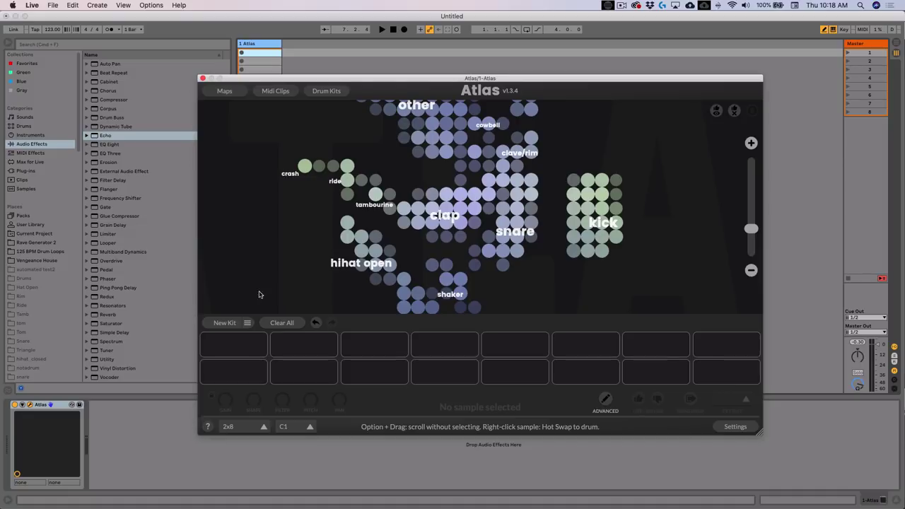
Generate a new kit and drag the Techno 1 groove into the Atlas track's first clip slot
left_click(236, 322)
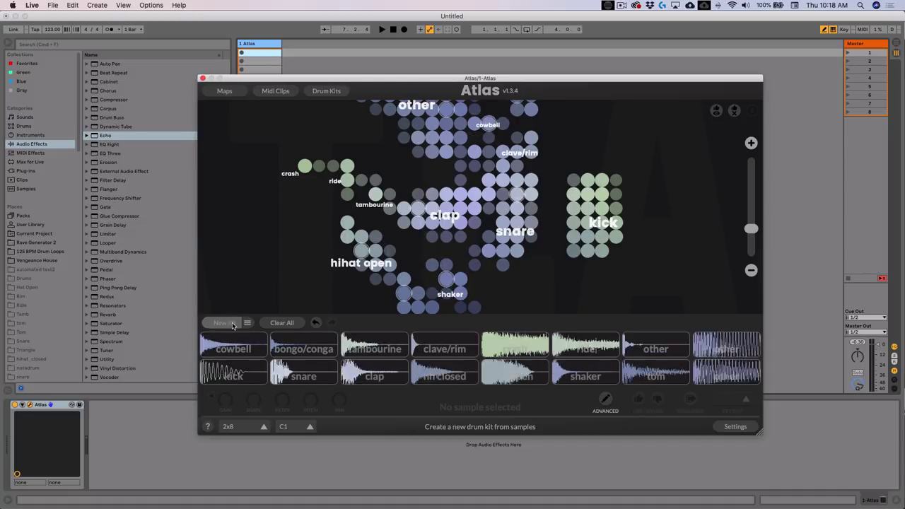
left_click(278, 91)
left_click(320, 234)
left_click(332, 217)
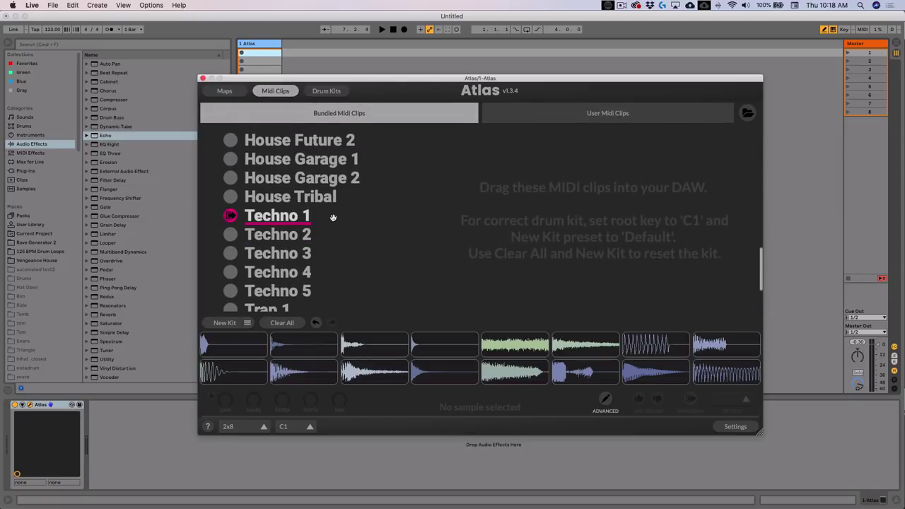
left_click_drag(272, 217, 256, 54)
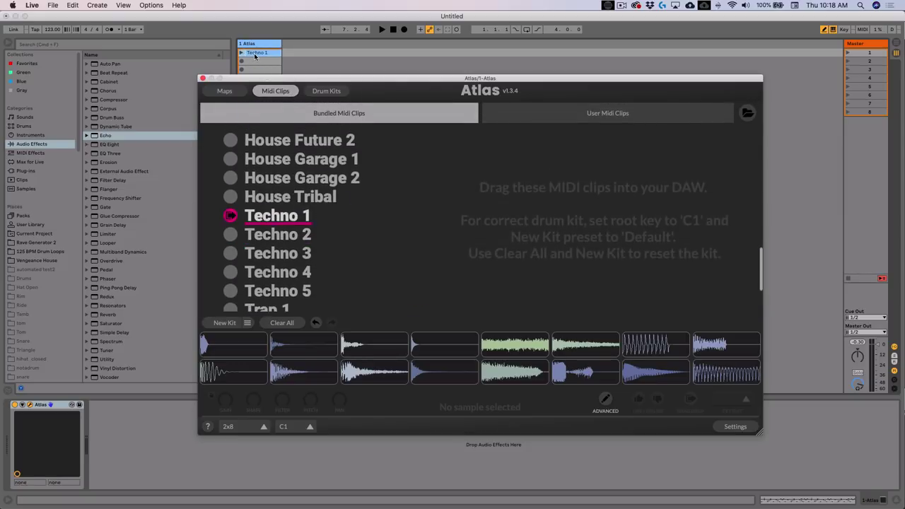
Return to the sample map and start the Techno 1 clip playing
left_click(274, 93)
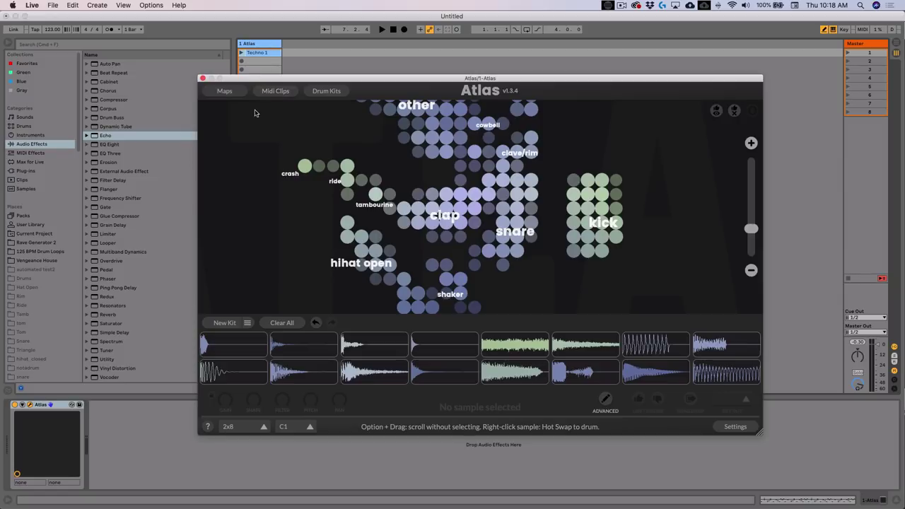
left_click(242, 52)
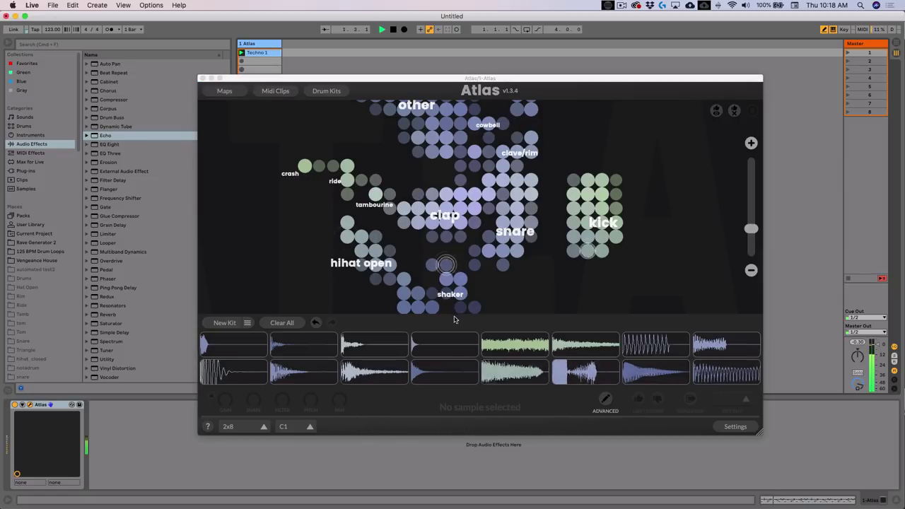
left_click(726, 371)
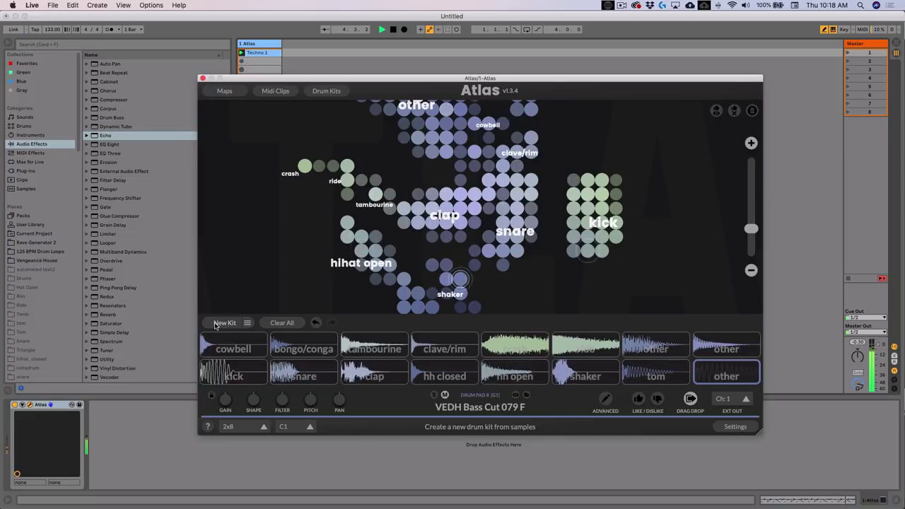
Generate a new Atlas kit and audition it against the Techno 1 groove
left_click(215, 324)
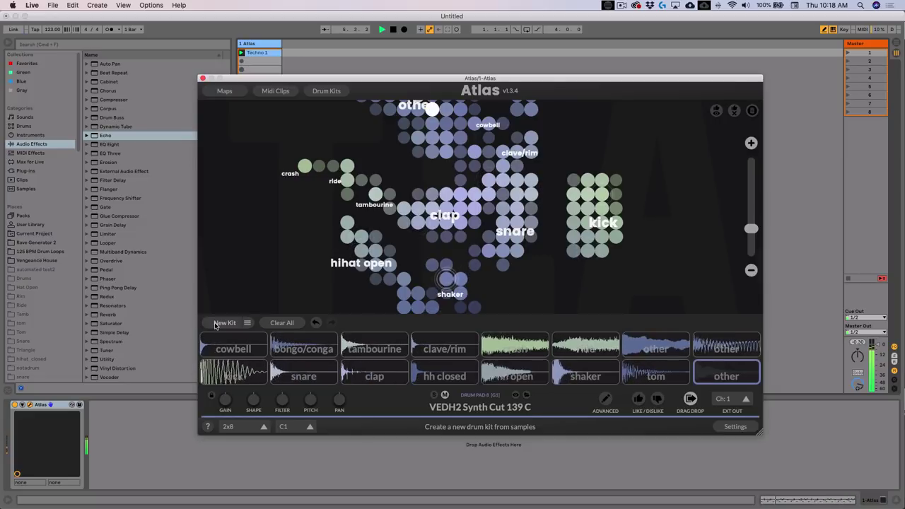
key("space")
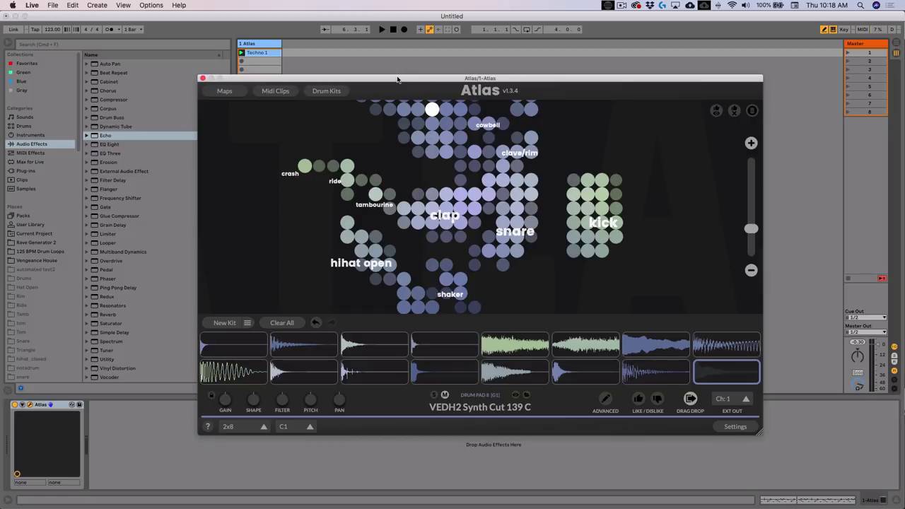
left_click(269, 46)
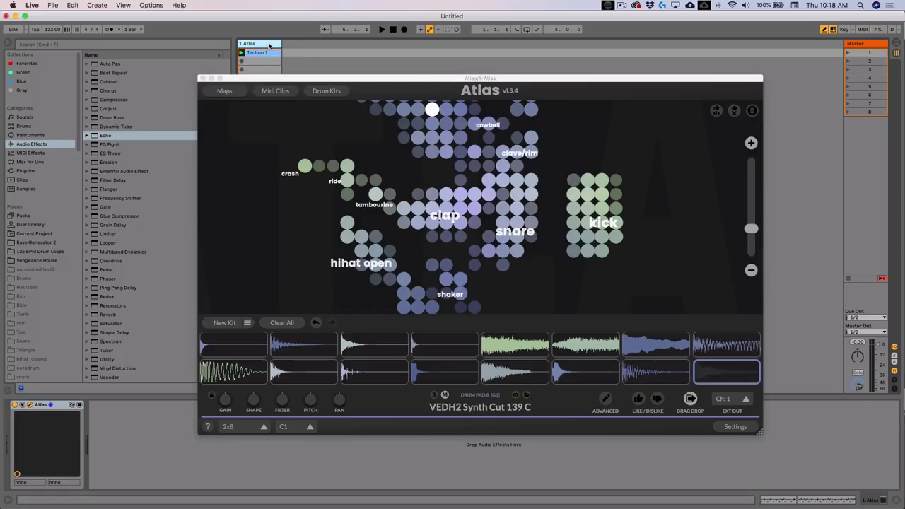
key("space")
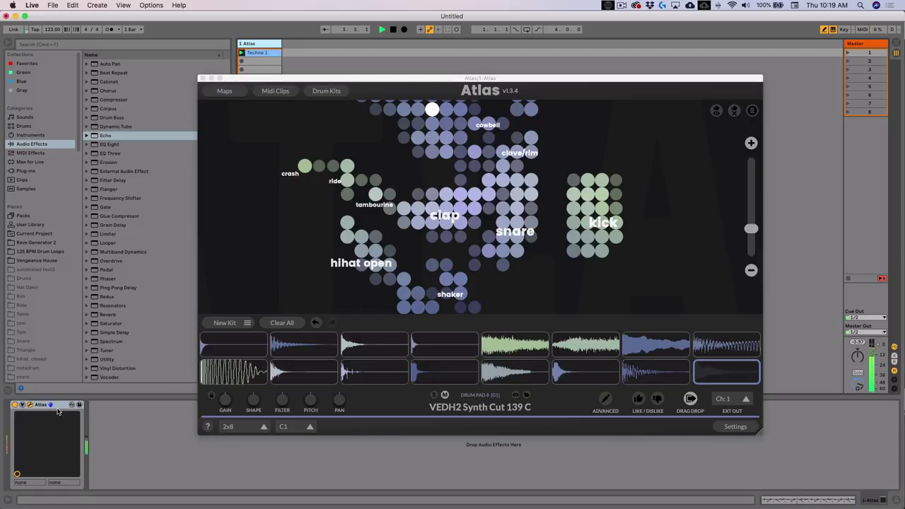
mouse_move(328, 79)
left_mouse_down()
mouse_move(494, 78)
mouse_move(311, 79)
left_mouse_up()
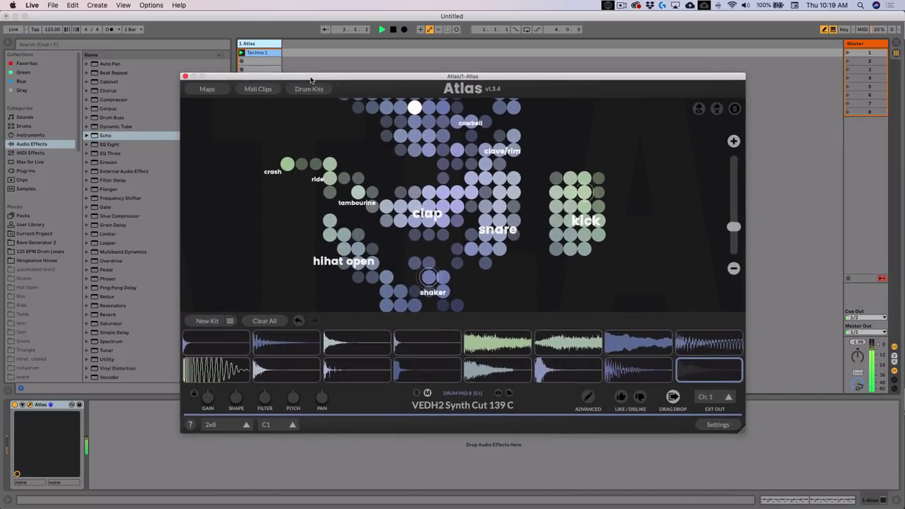
key("space")
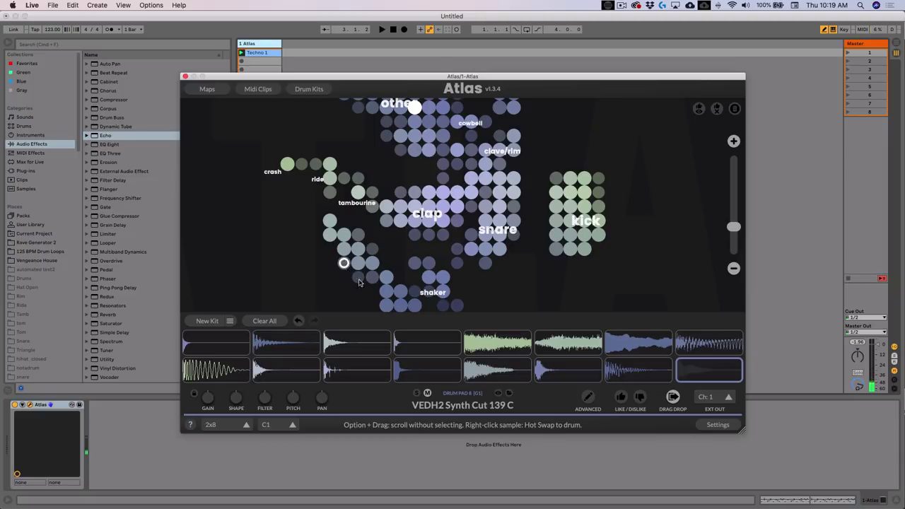
Set Atlas pad outputs to Sequential so kick, snare and percussion use channels 1, 2, 3
left_click(210, 374)
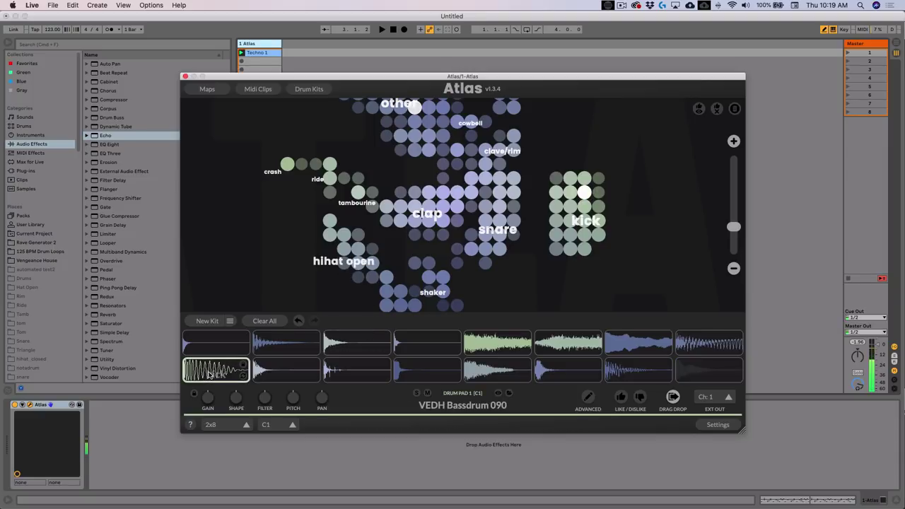
left_click(219, 374)
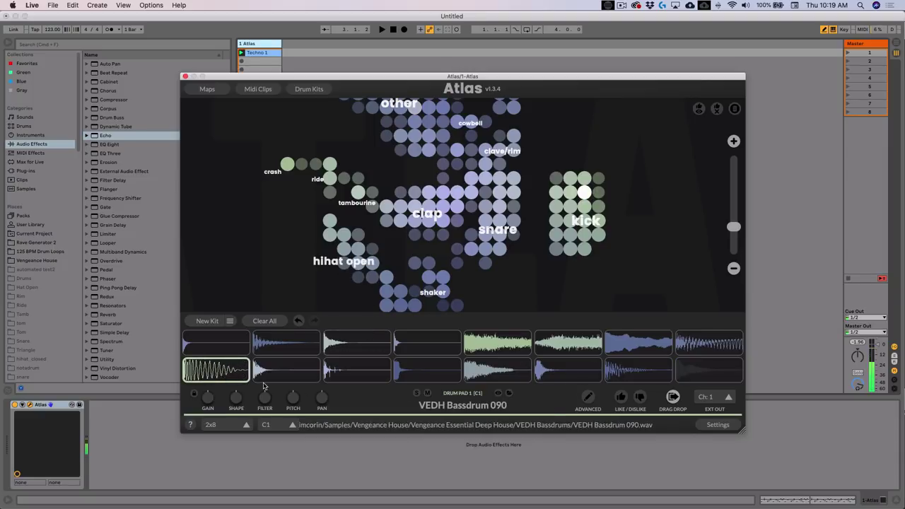
left_click(726, 399)
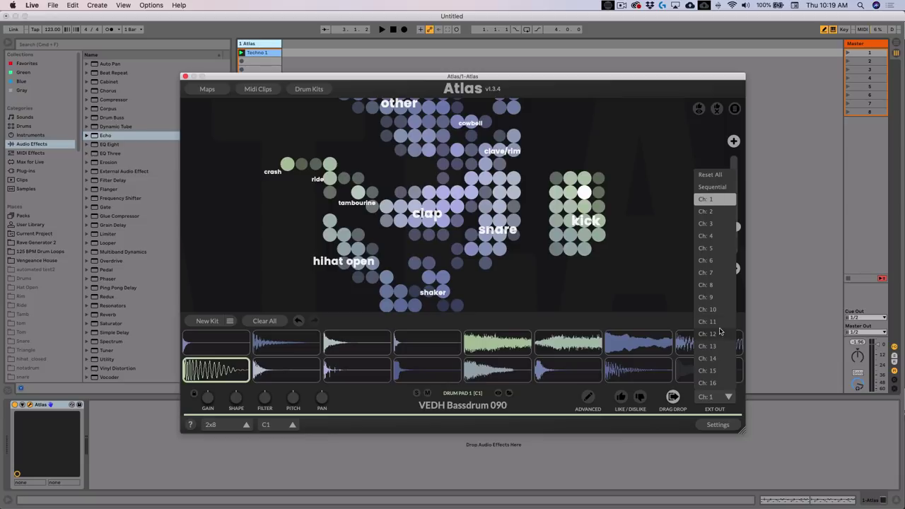
left_click(713, 186)
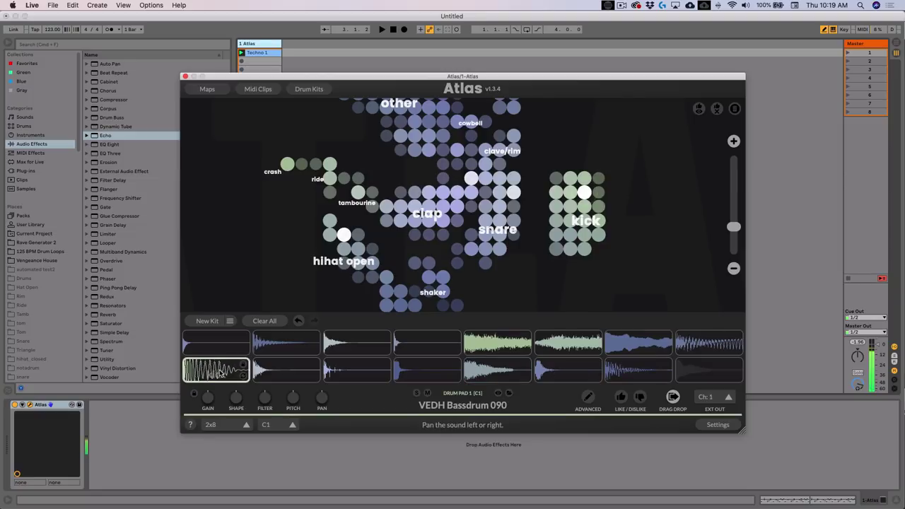
left_click(265, 373)
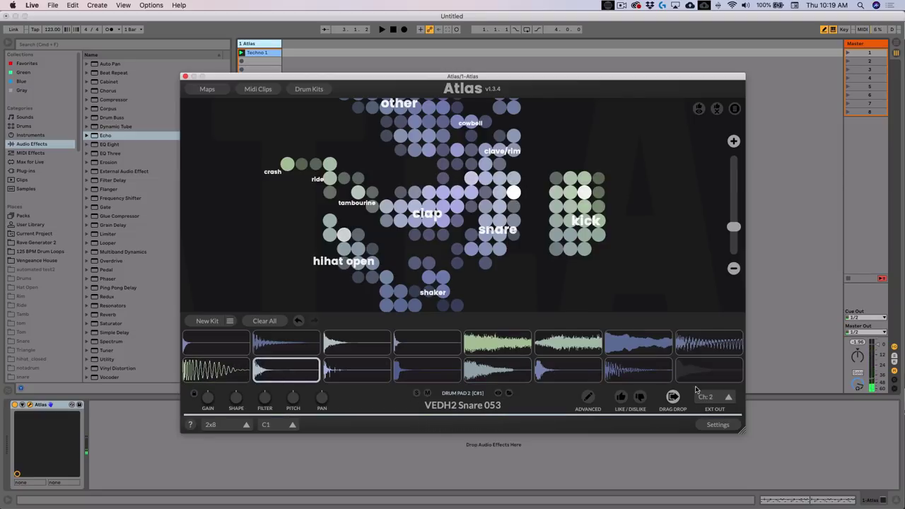
left_click(357, 370)
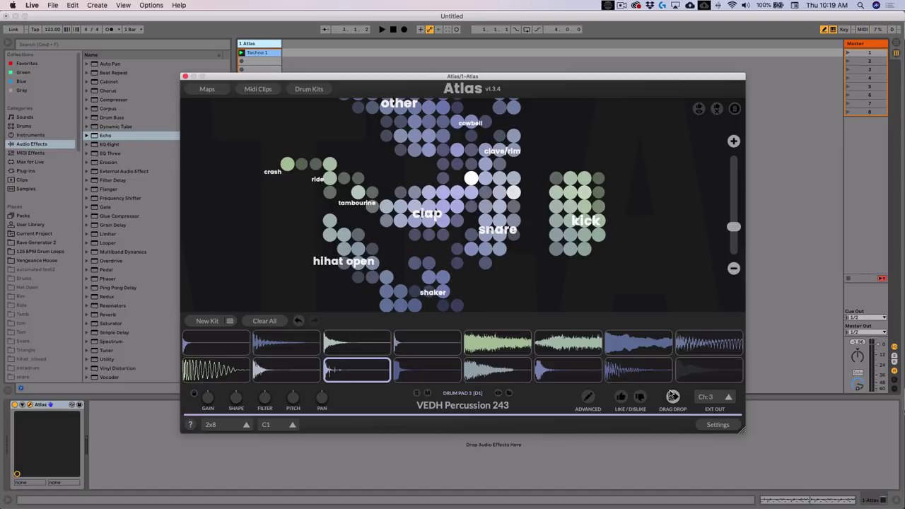
Launch the Techno 1 clip with the Atlas window shifted further right
left_click_drag(331, 79, 428, 86)
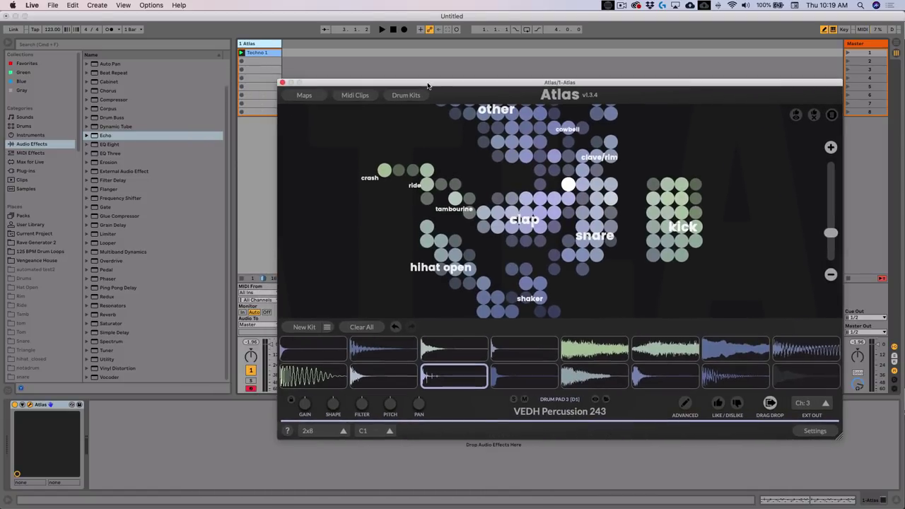
left_click(241, 52)
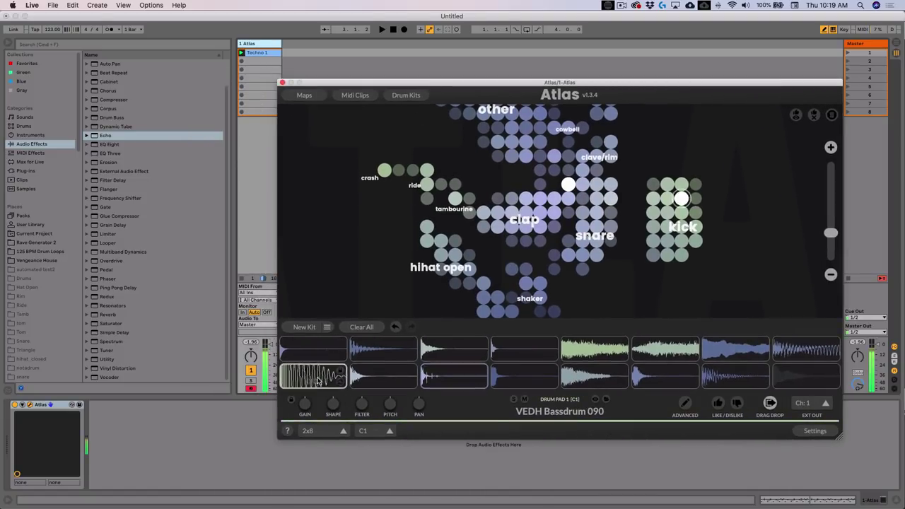
left_click(256, 54)
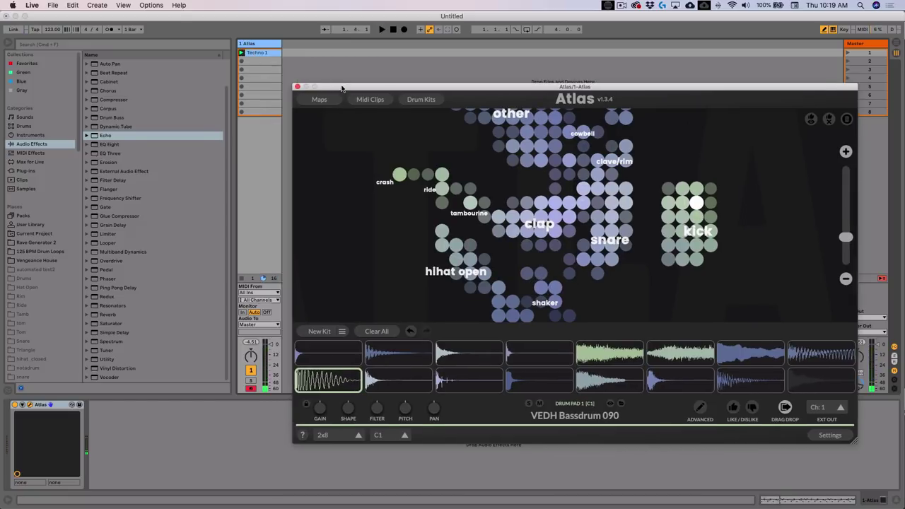
Add audio tracks 2–6 and set their input source to the Atlas track
left_click(258, 45)
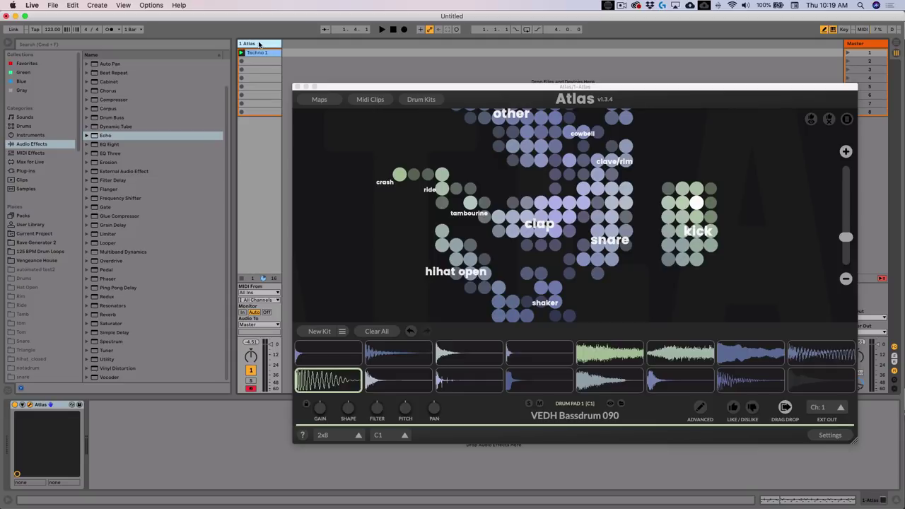
key("super+t")
key("super+t")
key("super+t")
key("super+t")
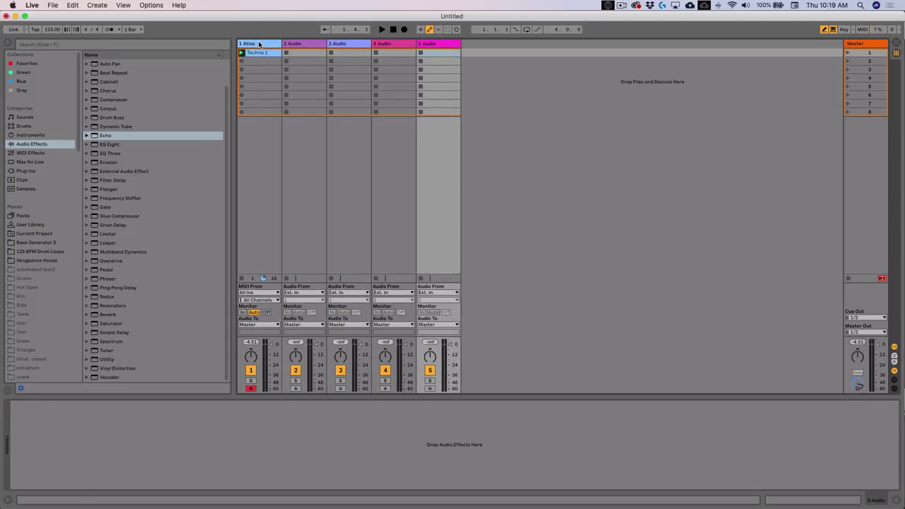
key("super+t")
left_click(310, 44)
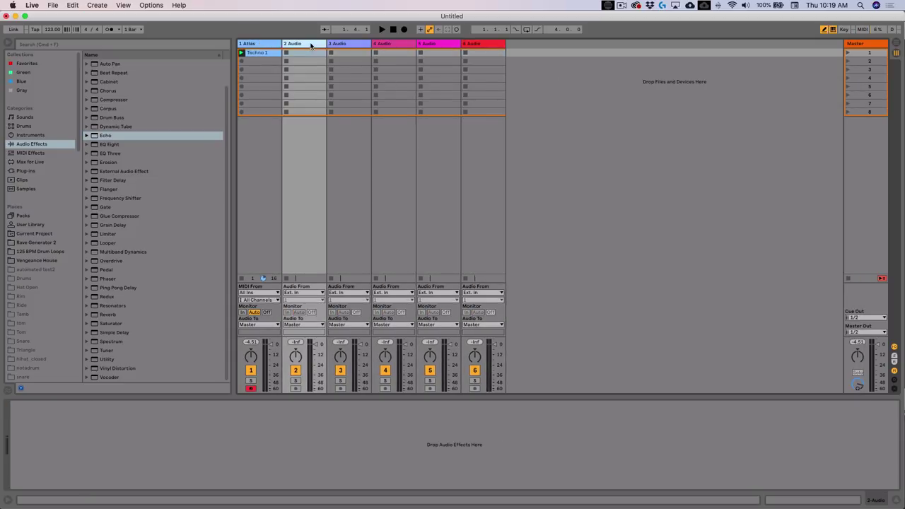
left_click(492, 46, "shift")
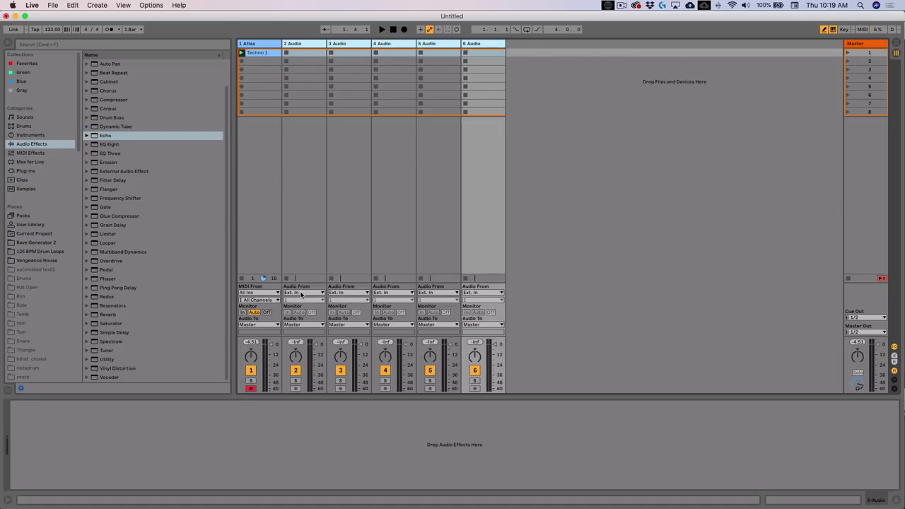
left_click(894, 348)
left_click(894, 348)
left_click(895, 348)
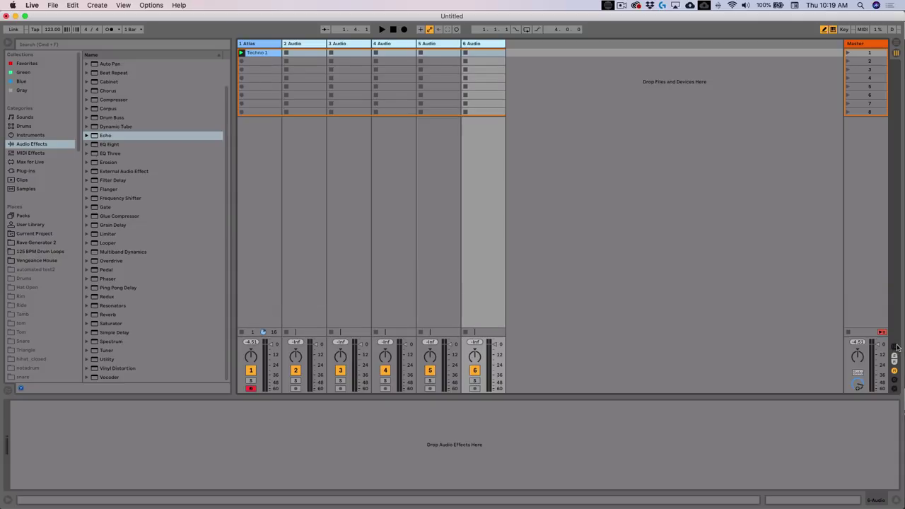
left_click(895, 348)
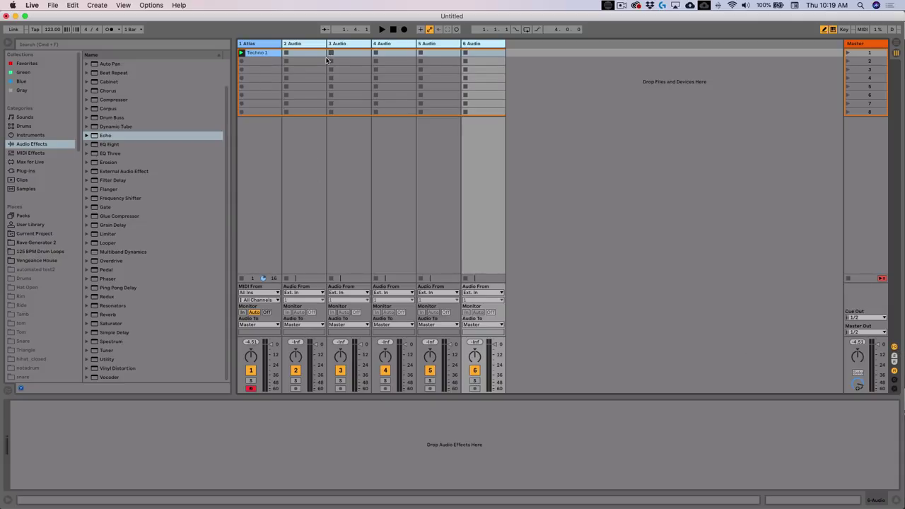
left_click(313, 294)
left_click(300, 343)
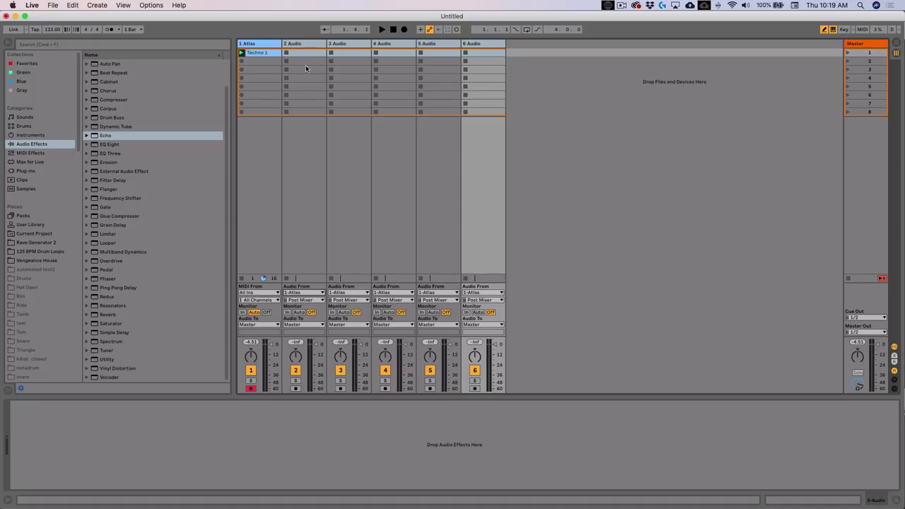
Assign tracks 2–6 input channels Ch: 2-Atlas through Ch: 6-Atlas, then reopen Atlas
left_click(306, 46)
left_click(334, 47)
left_click(319, 47)
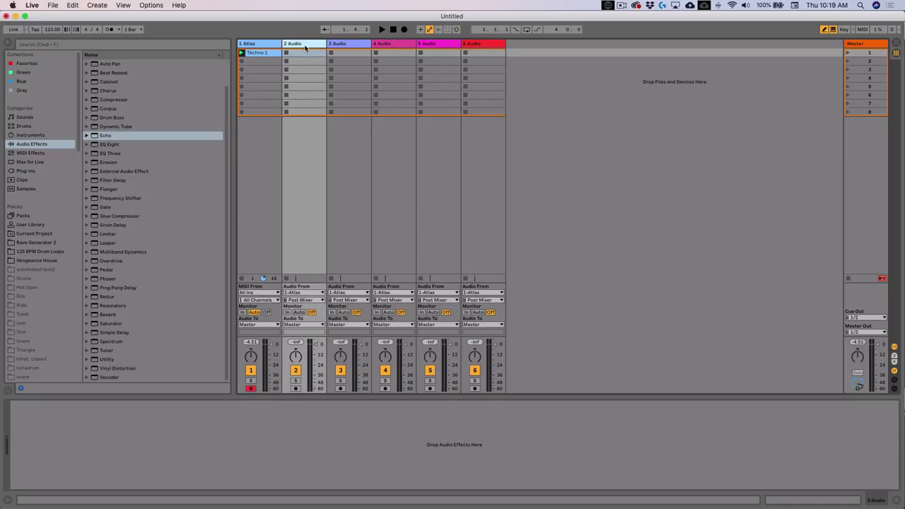
left_click(299, 301)
left_click(300, 329)
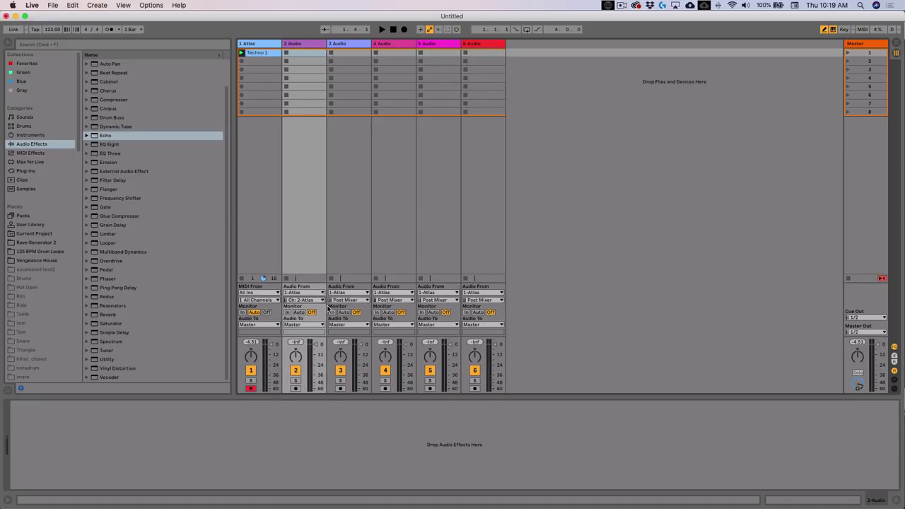
left_click(338, 300)
left_click(346, 337)
left_click(403, 300)
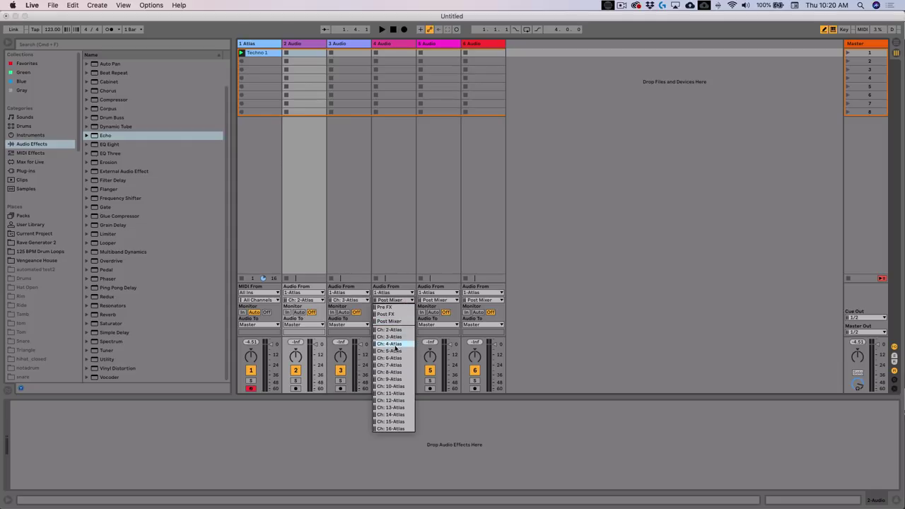
left_click(391, 344)
left_click(447, 301)
left_click(435, 351)
left_click(482, 300)
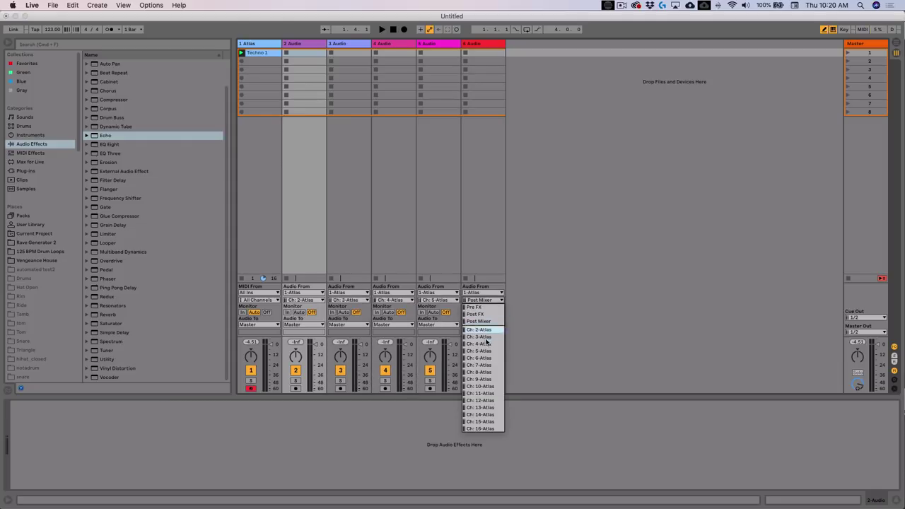
left_click(481, 358)
left_click(385, 45)
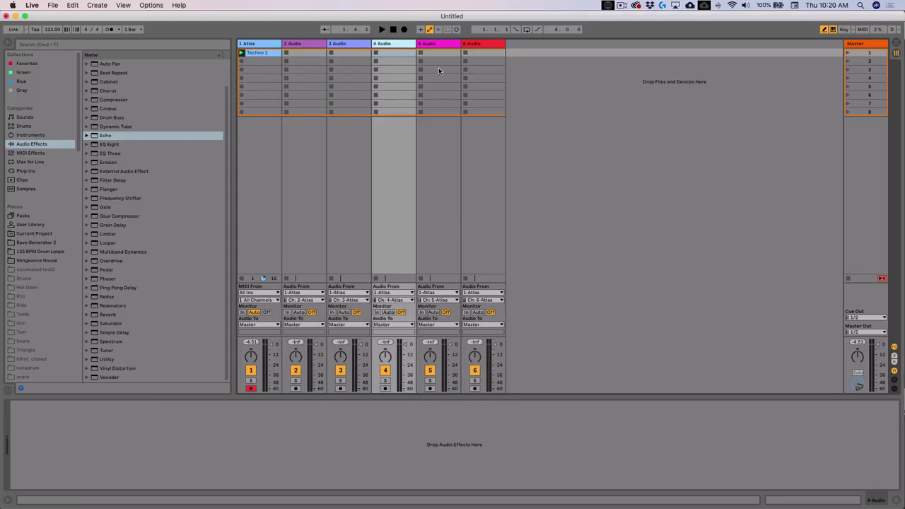
left_click(255, 45)
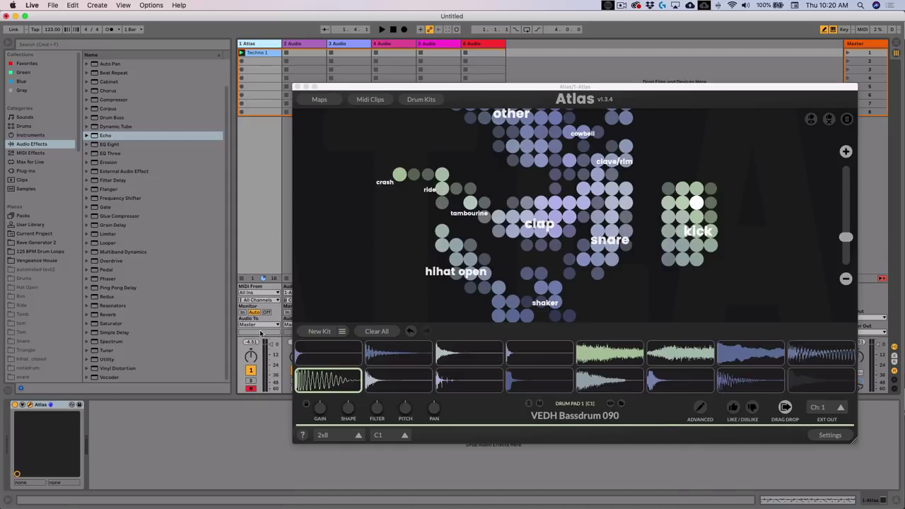
Start playback and set Monitor to In on audio tracks 2–6, then reopen Atlas
left_click(381, 30)
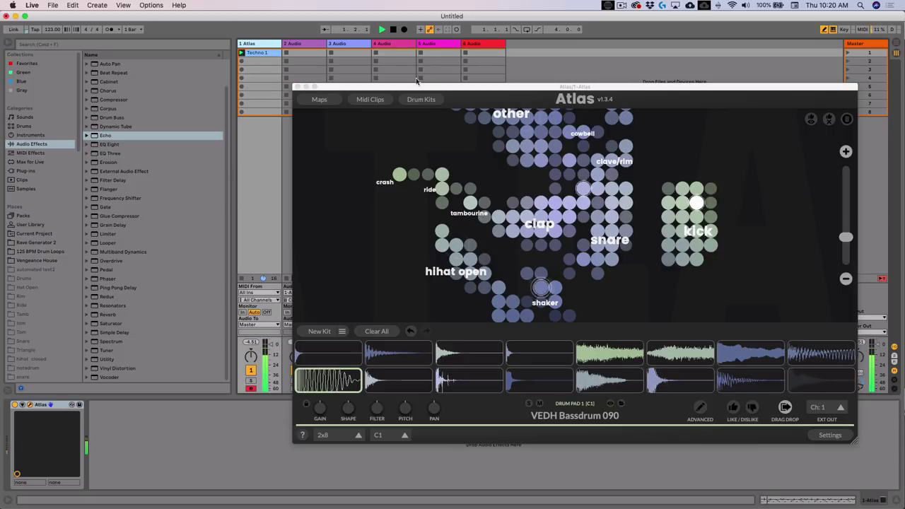
left_click_drag(445, 89, 694, 94)
left_click(487, 44)
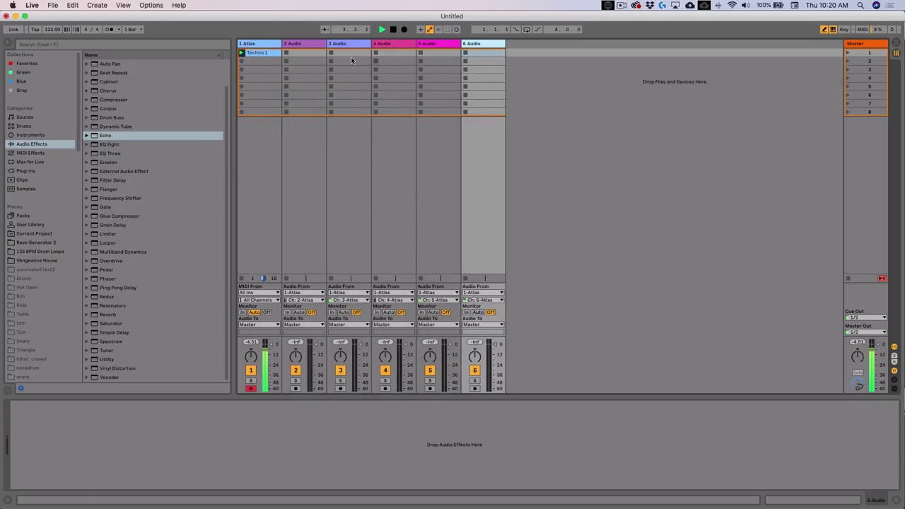
left_click(303, 46, "shift")
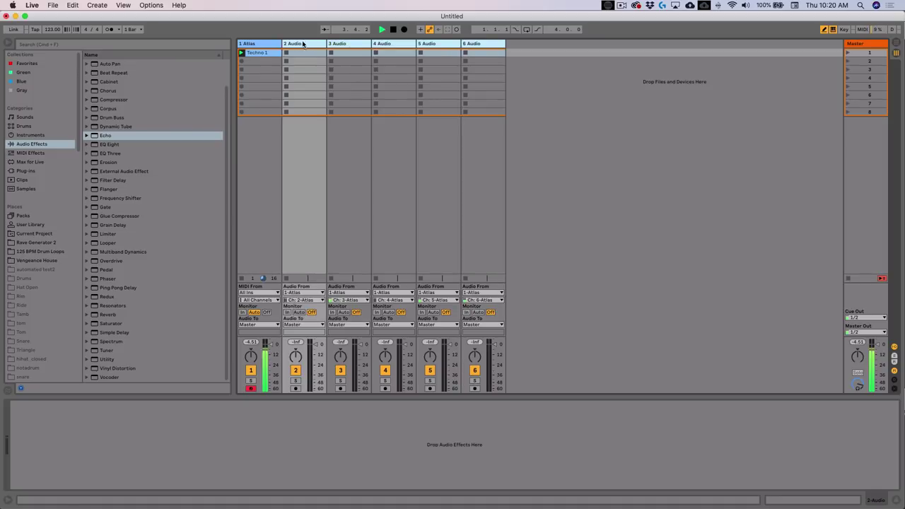
left_click(287, 313)
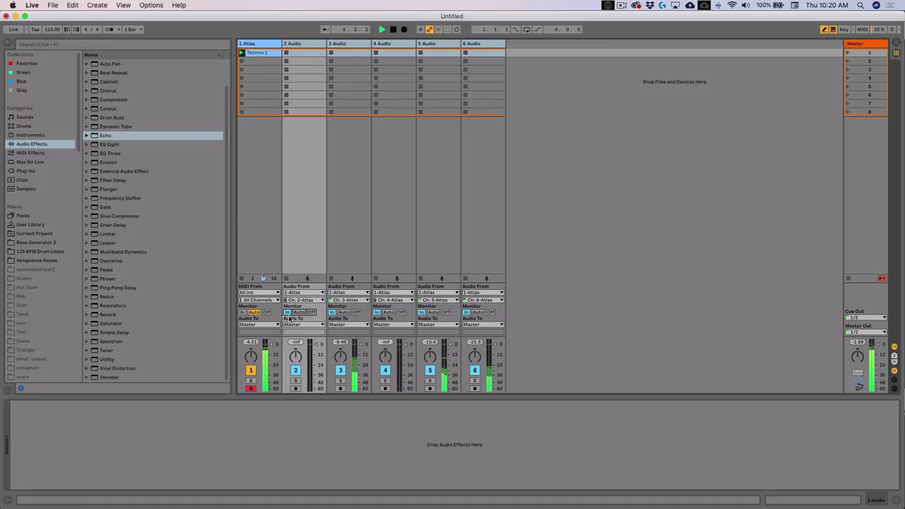
left_click(250, 45)
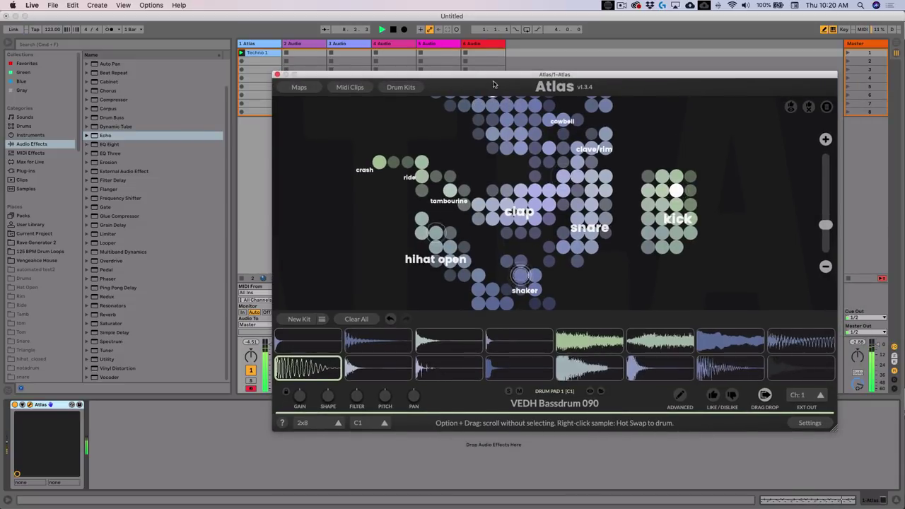
left_click_drag(498, 85, 515, 94)
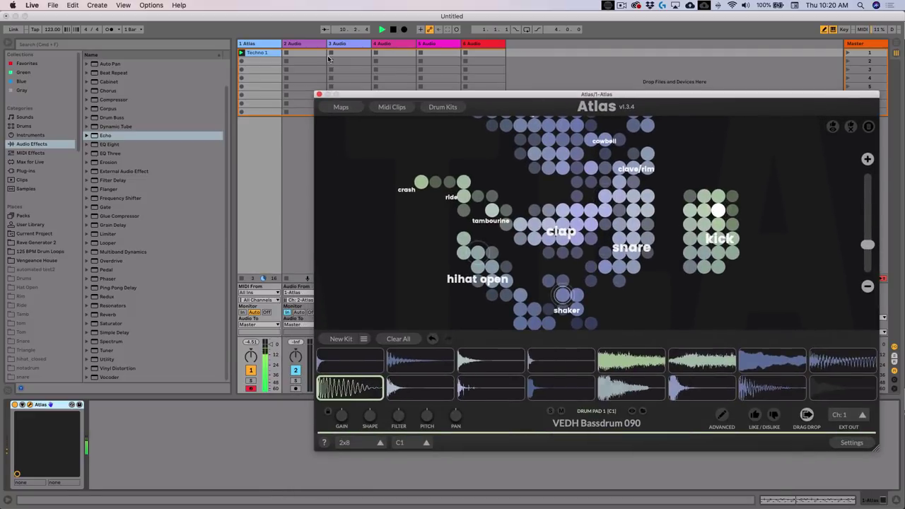
Solo audio track 3 briefly to hear its Atlas channel alone
left_click(333, 64)
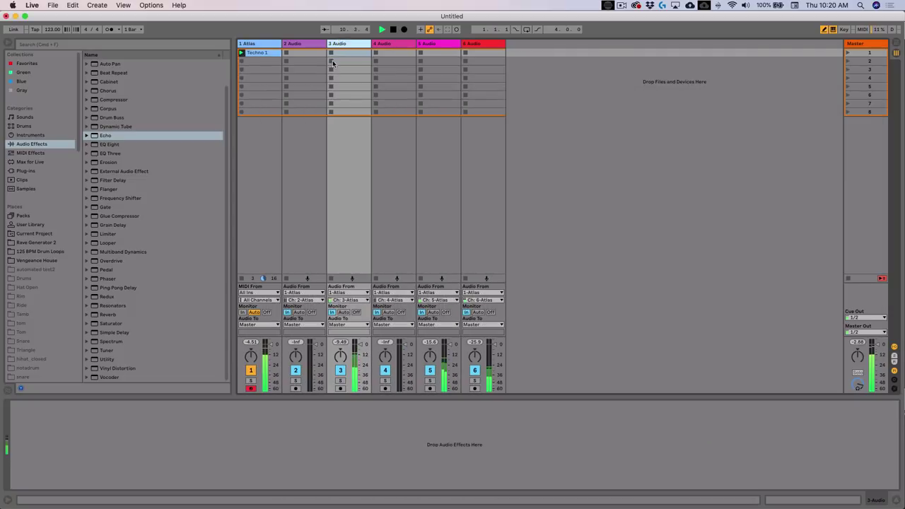
left_click(341, 381)
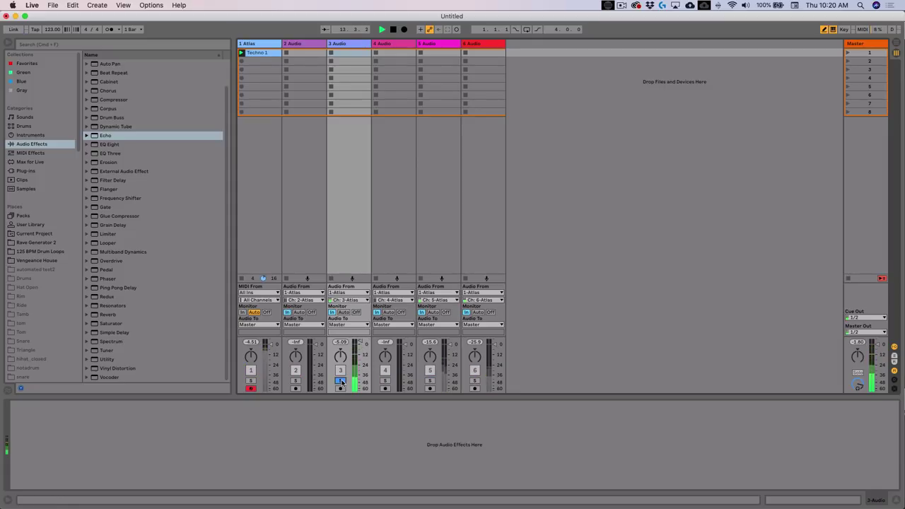
left_click(341, 380)
Add an Echo to track 3 with Dry/Wet at 50% and Feedback around 33%
left_click(100, 137)
left_click_drag(343, 149, 356, 146)
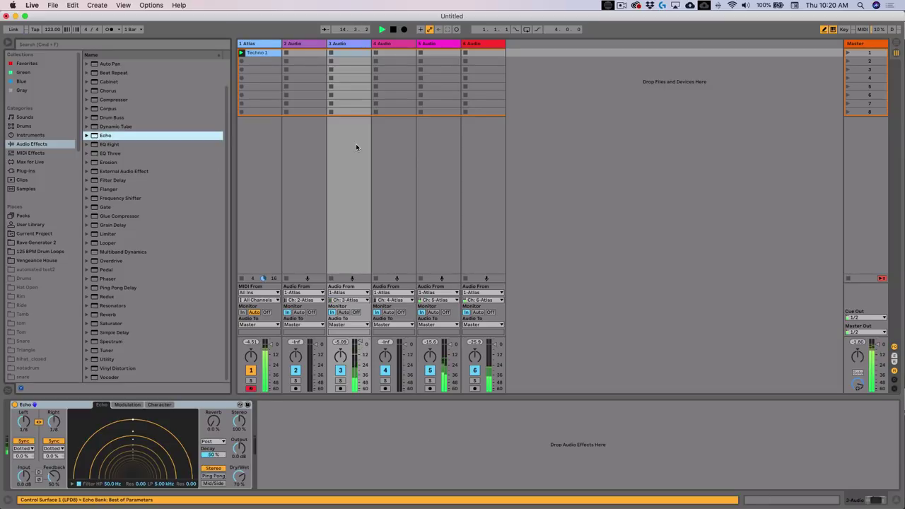
left_click_drag(53, 477, 53, 438)
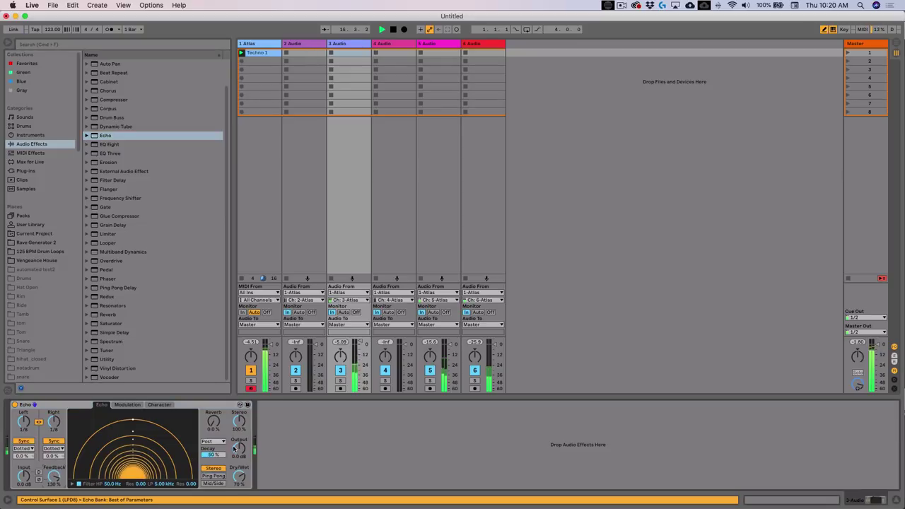
left_click_drag(242, 447, 241, 446)
left_click_drag(239, 477, 240, 486)
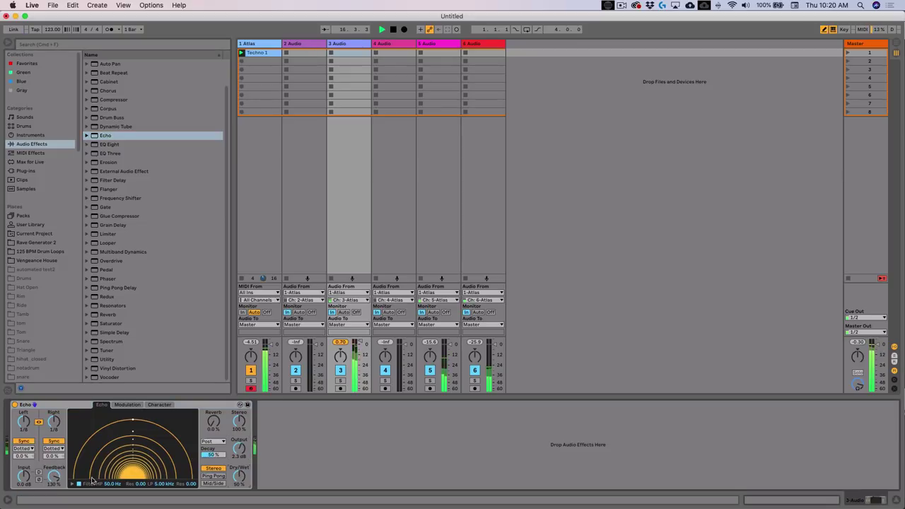
left_click_drag(53, 476, 53, 503)
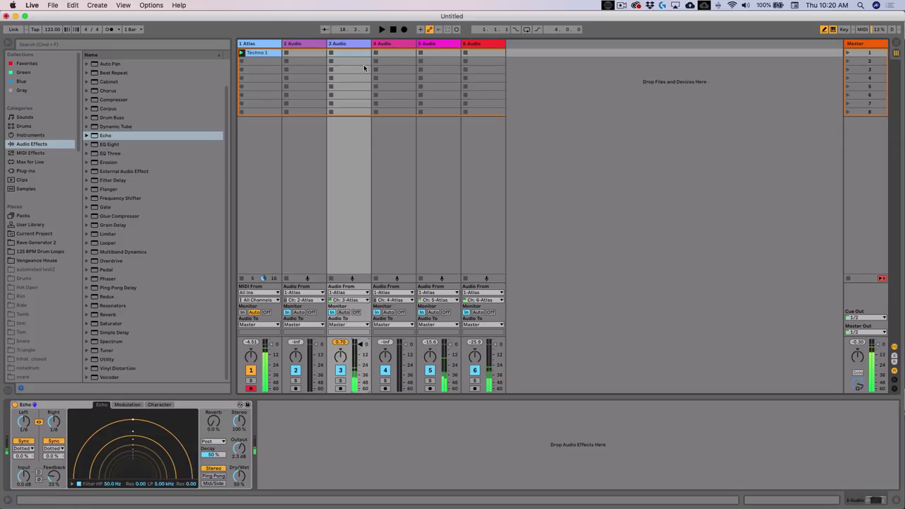
Preview a kick on the Atlas map and place VEDH2 Bassdrum 180 G on pad 1
left_click(267, 45)
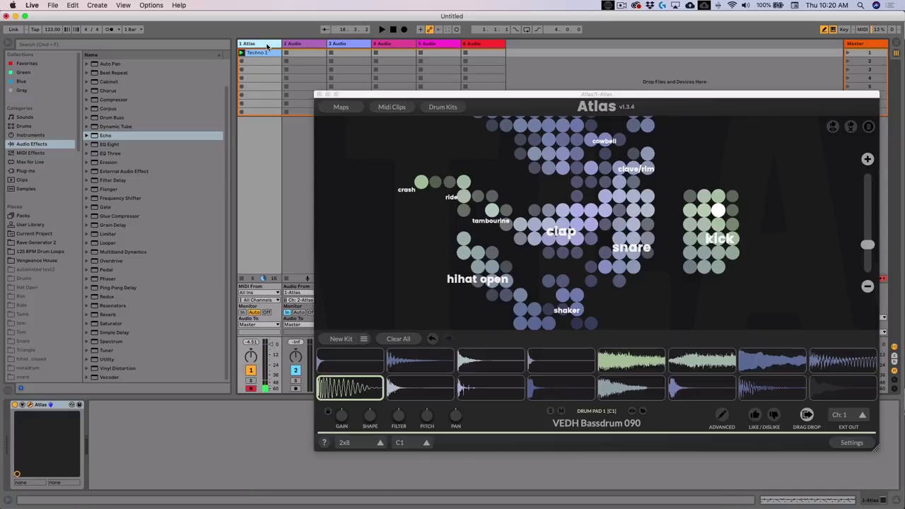
left_click_drag(378, 97, 272, 74)
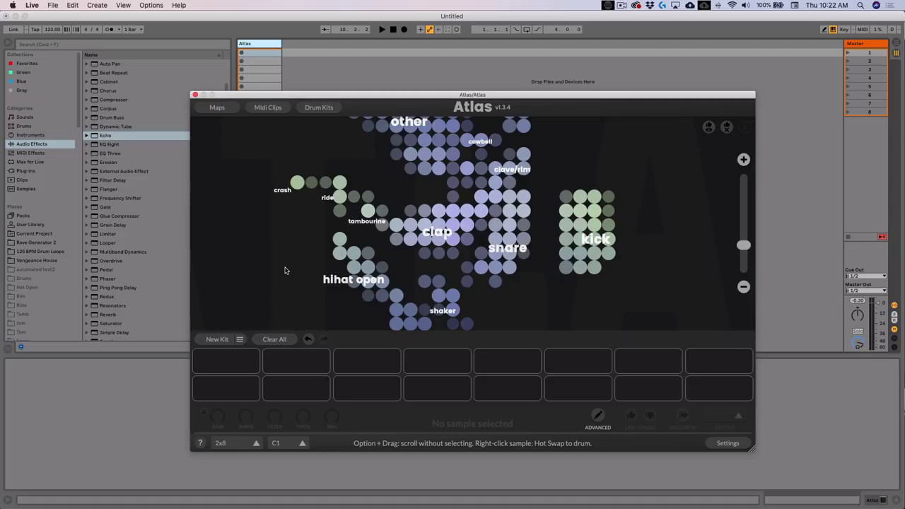
left_click(593, 230)
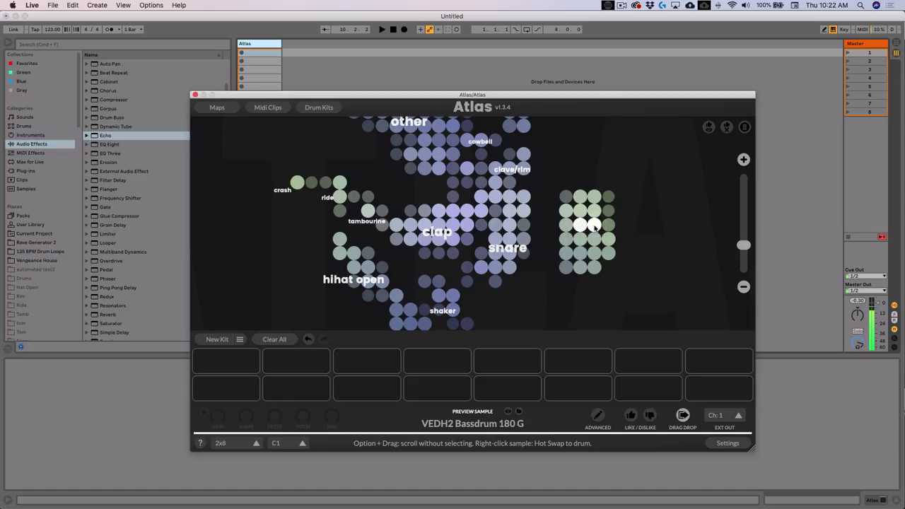
left_click_drag(594, 236, 227, 390)
Create a one-bar MIDI clip with a C1 sixteenth note on each of the four beats
double_click(259, 52)
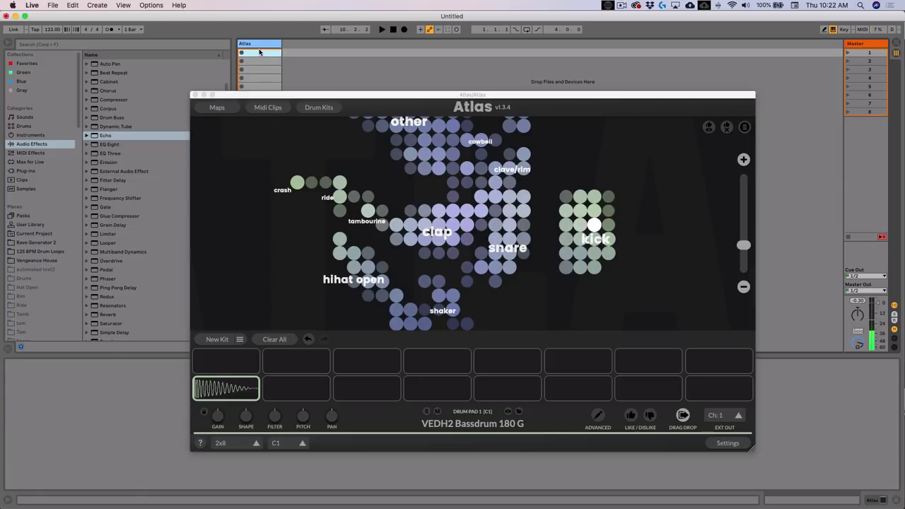
left_click(196, 94)
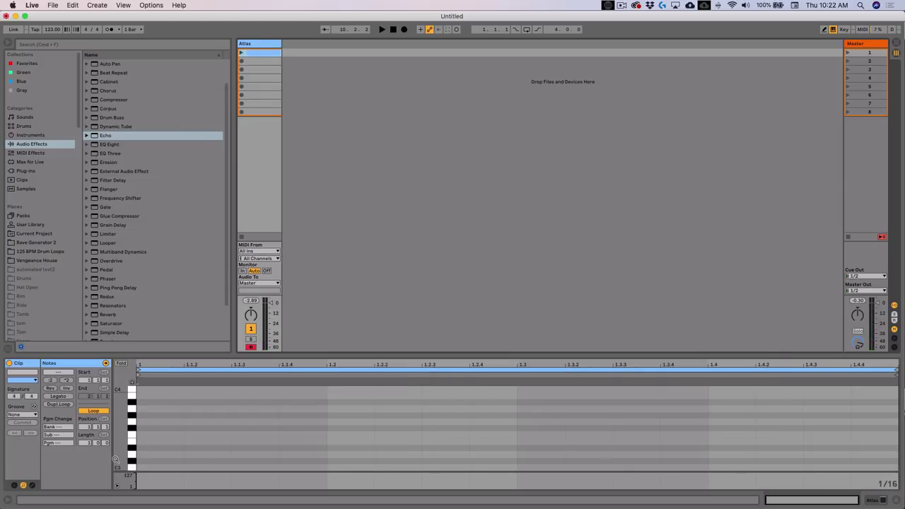
scroll(141, 424, "down", 5)
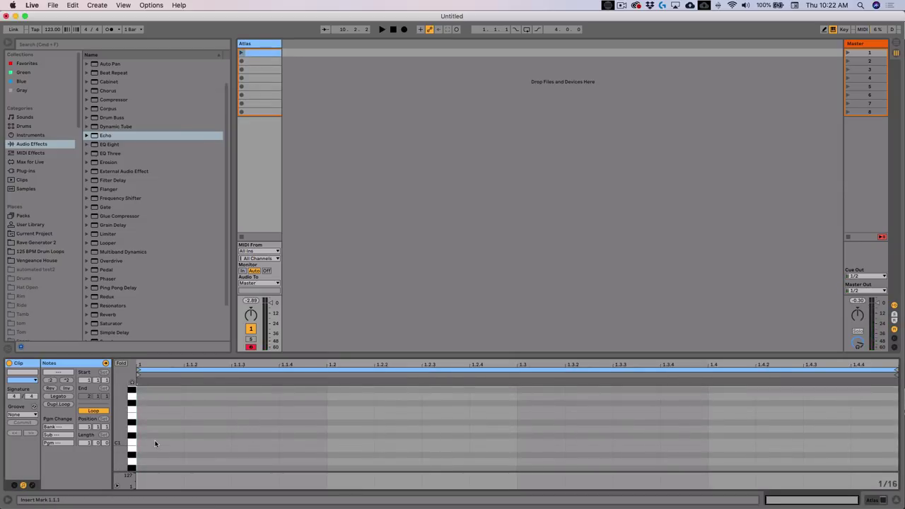
double_click(157, 443)
left_click_drag(287, 456, 323, 459)
key("super+d")
key("super+d")
key("super+d")
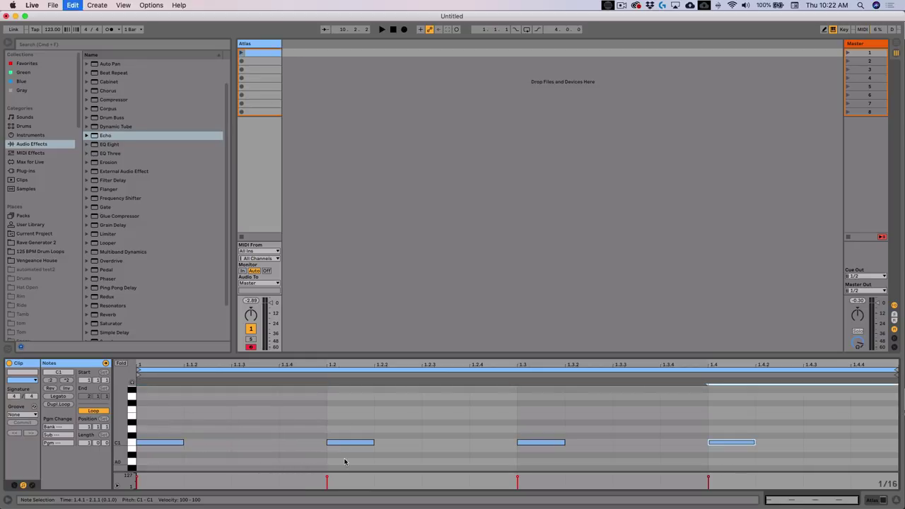
left_click(378, 425)
Rename the track Kick and launch its clip
left_click(258, 54)
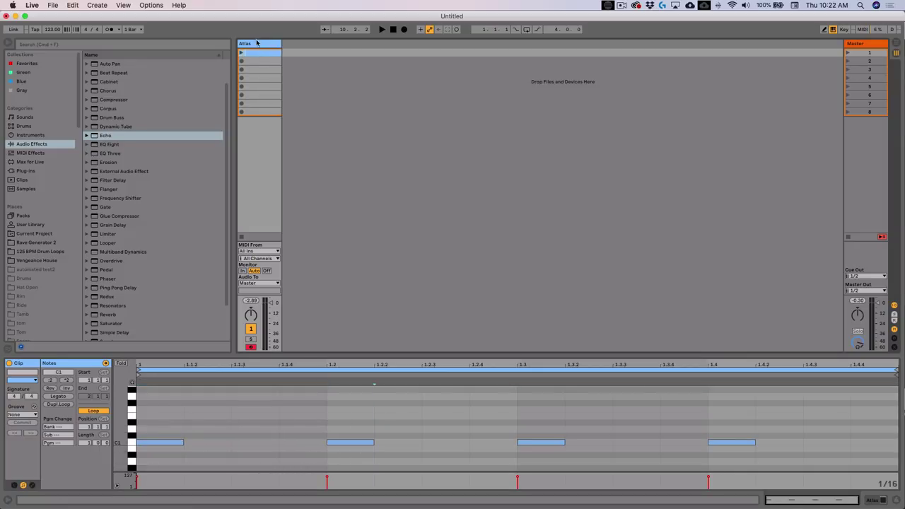
left_click(255, 44)
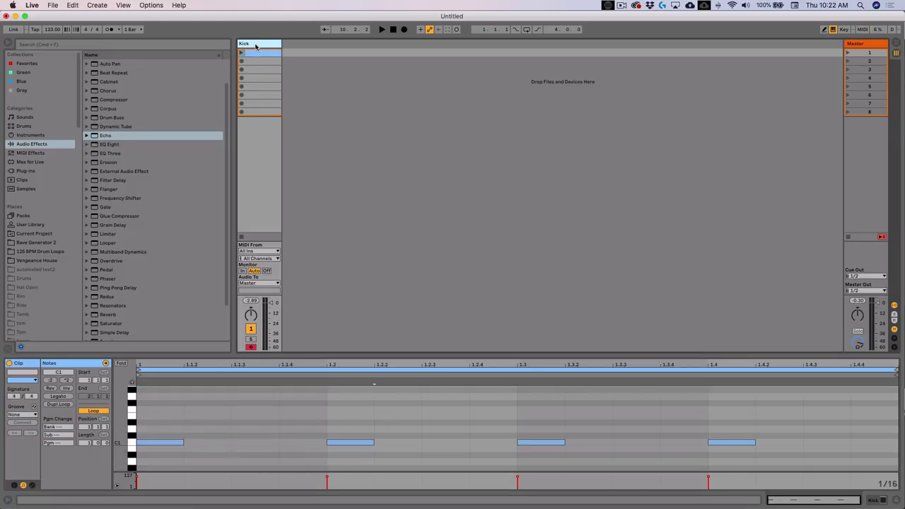
key("Return")
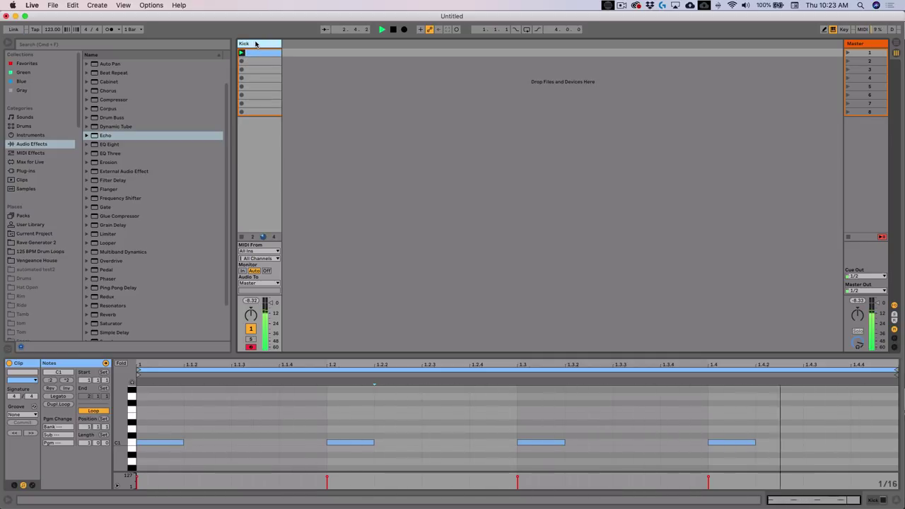
Duplicate Kick into a Clap track and delete its C1 notes on beats 1 and 3
key("super+d")
key("super+r")
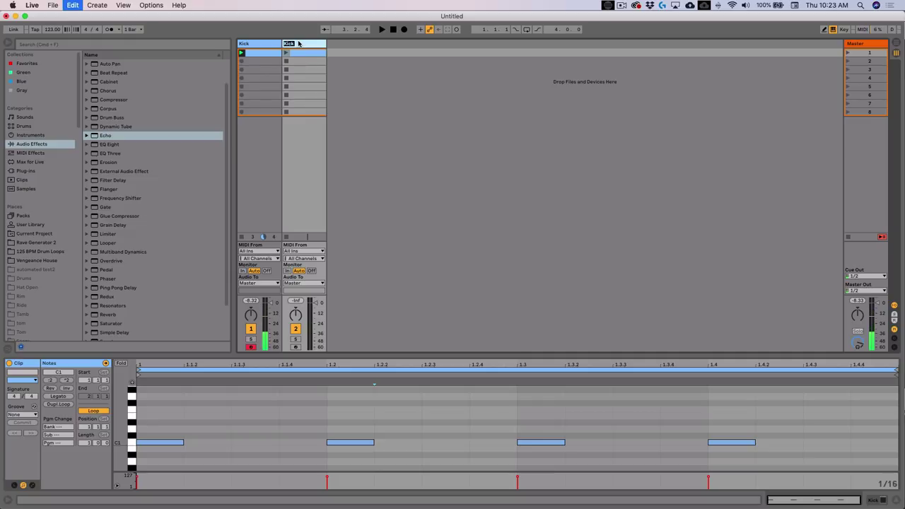
key("Return")
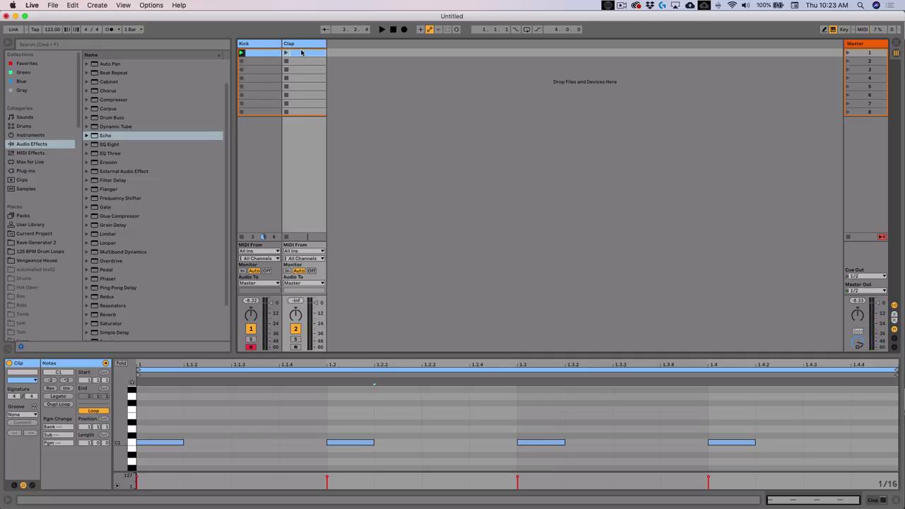
left_click_drag(162, 418, 164, 463)
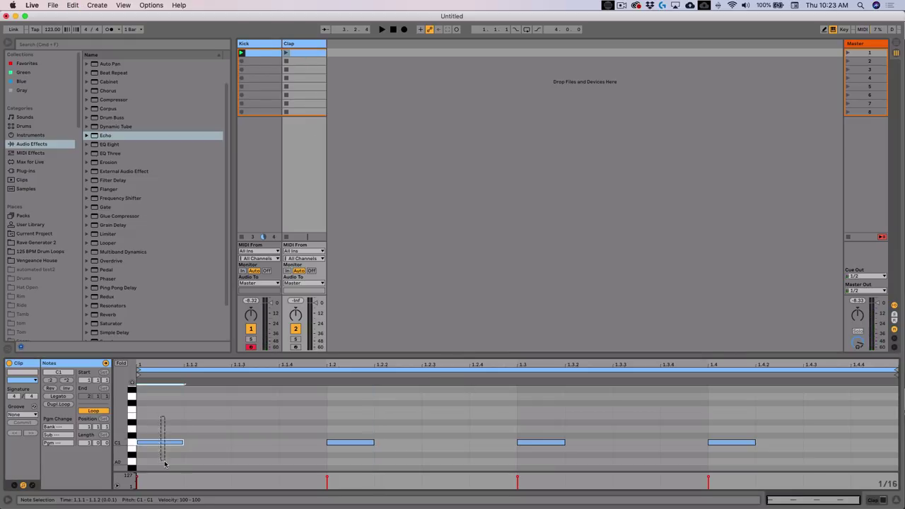
key("Delete")
left_click(553, 442)
key("Delete")
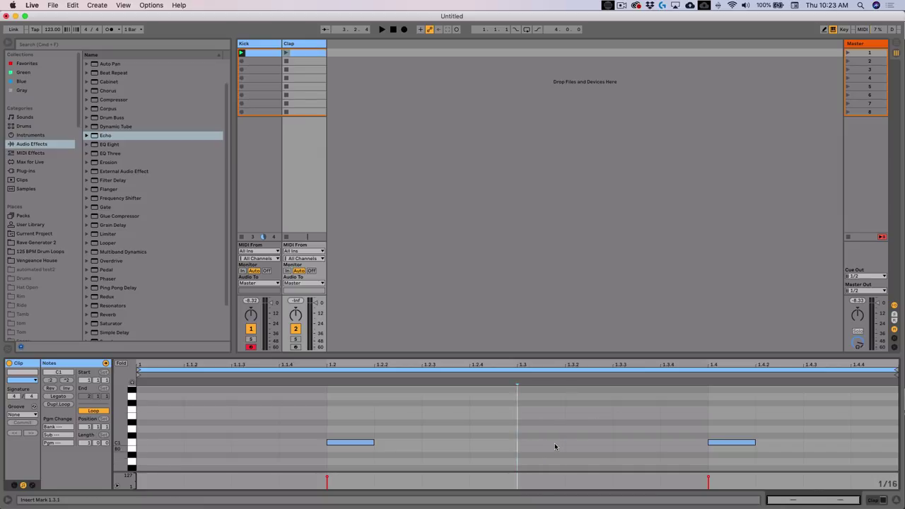
Load VEDH2 Clap 088 onto Atlas pad 1 and play it with the kick via Scene 1
left_click(261, 186)
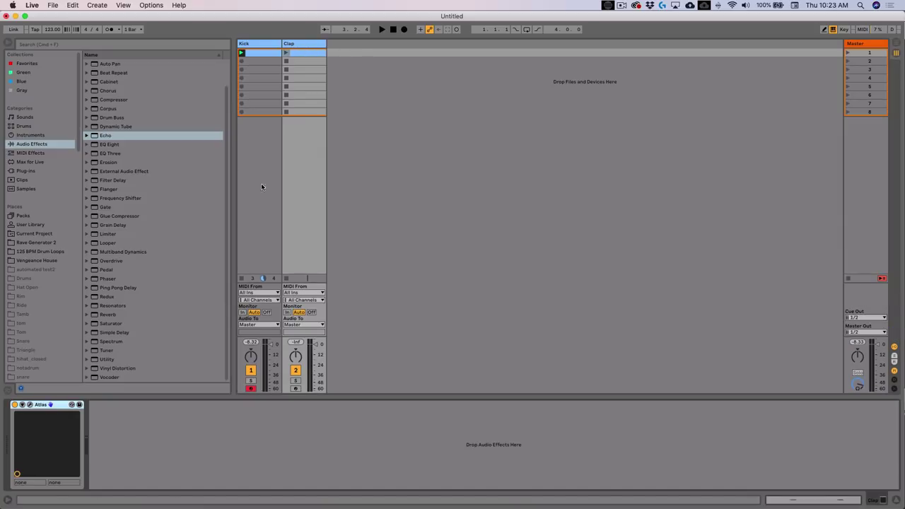
left_click(29, 405)
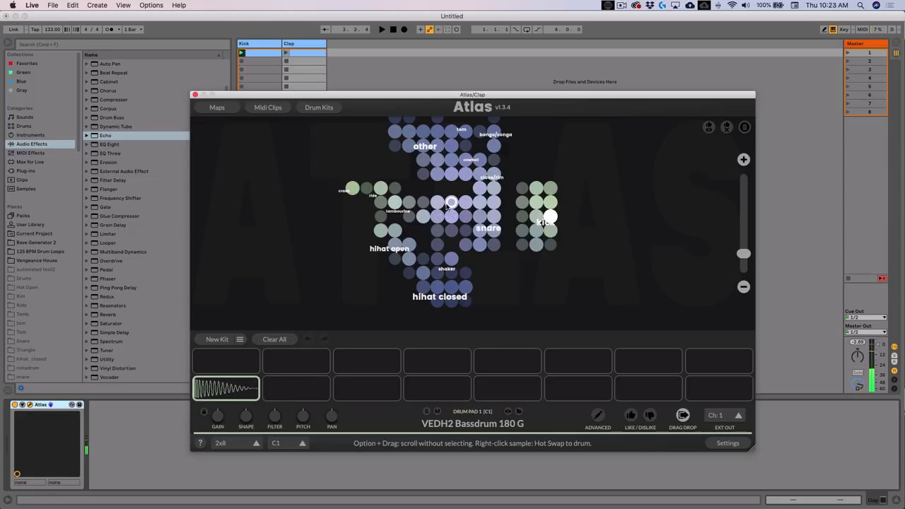
left_click_drag(456, 209, 226, 388)
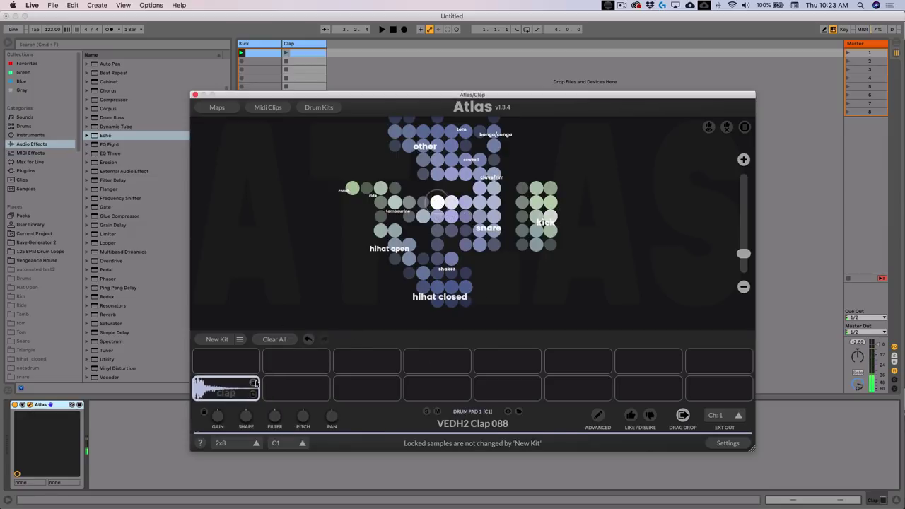
left_click(849, 53)
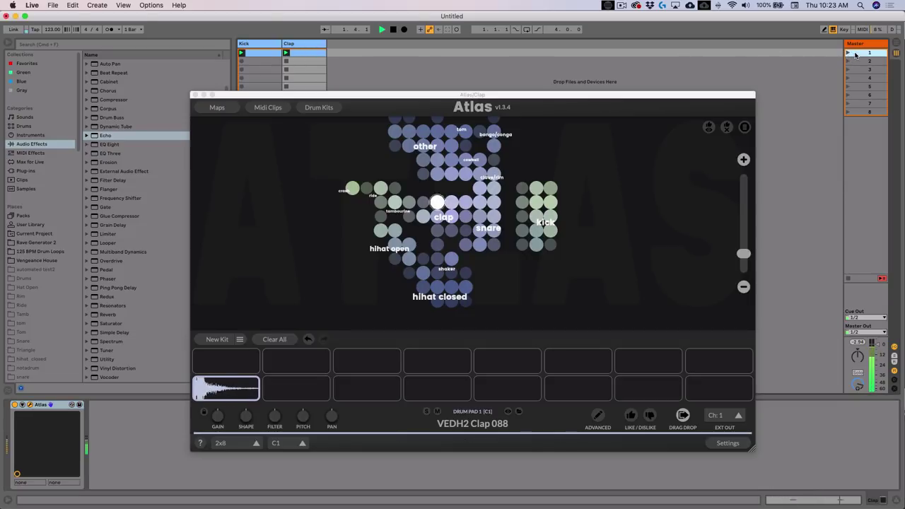
left_click(195, 95)
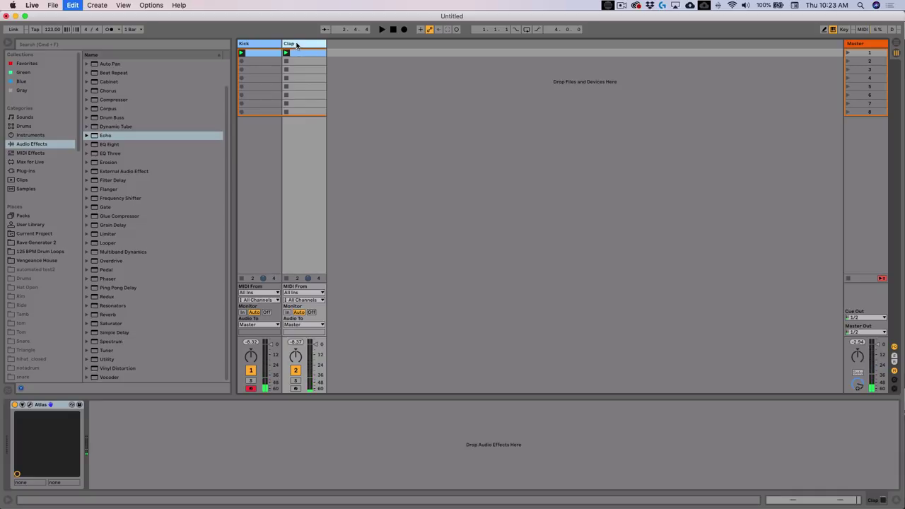
Duplicate the Clap track as Shaker and create an empty MIDI clip in its first slot
key("super+d")
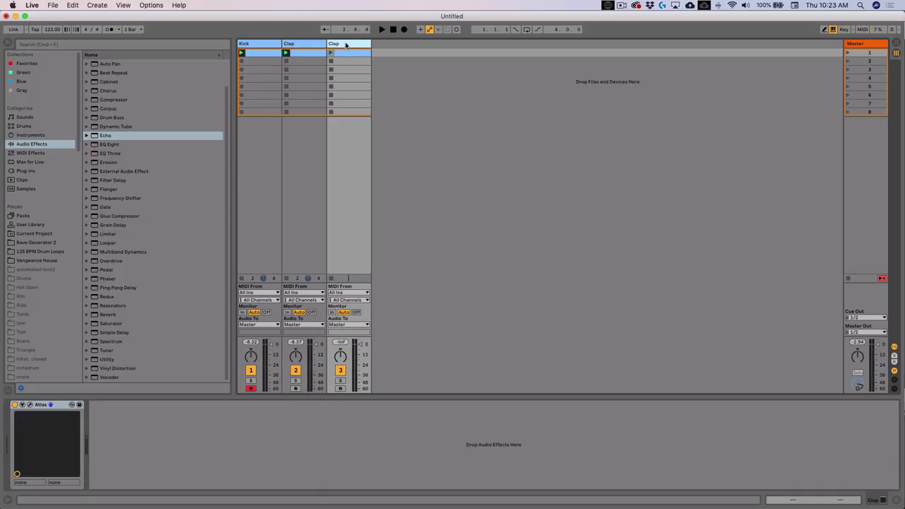
key("super+r")
left_click(307, 52)
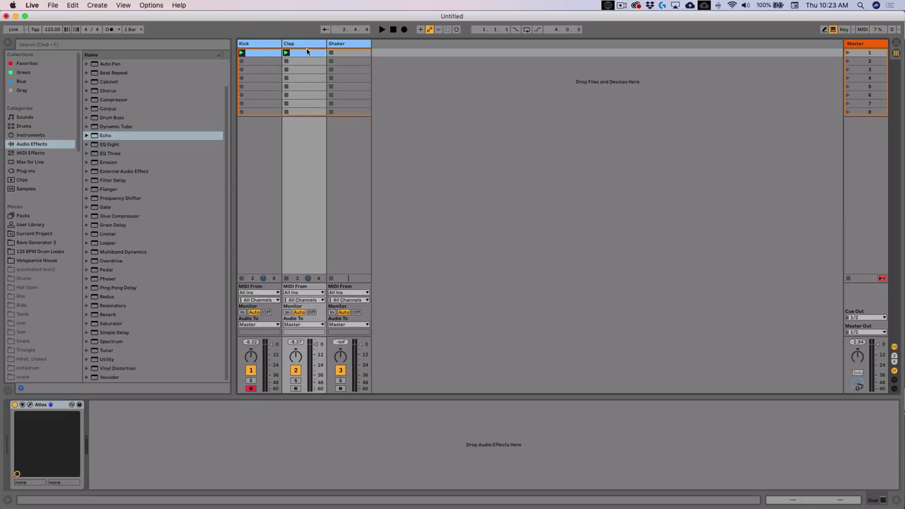
left_click(343, 53, "shift")
key("super+shift+m")
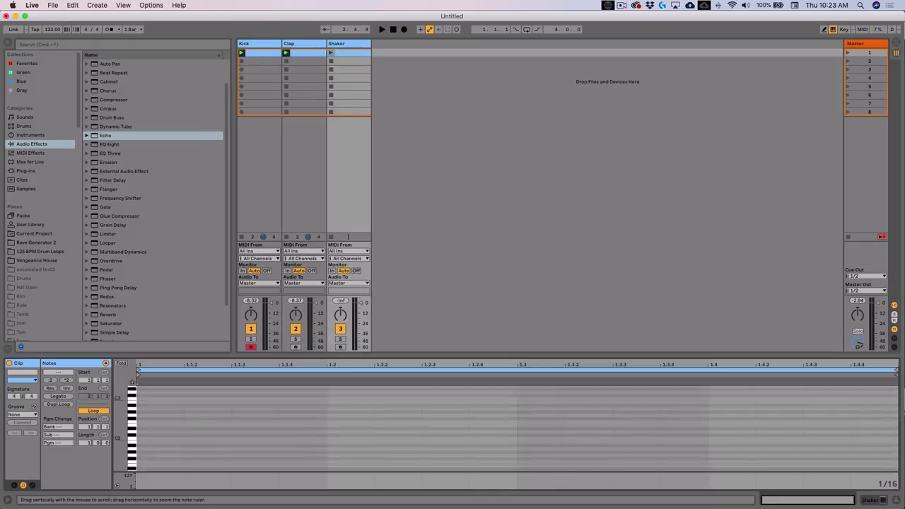
Write offbeat C1 notes across the bar, plus an extra note at 1.4.2
double_click(244, 403)
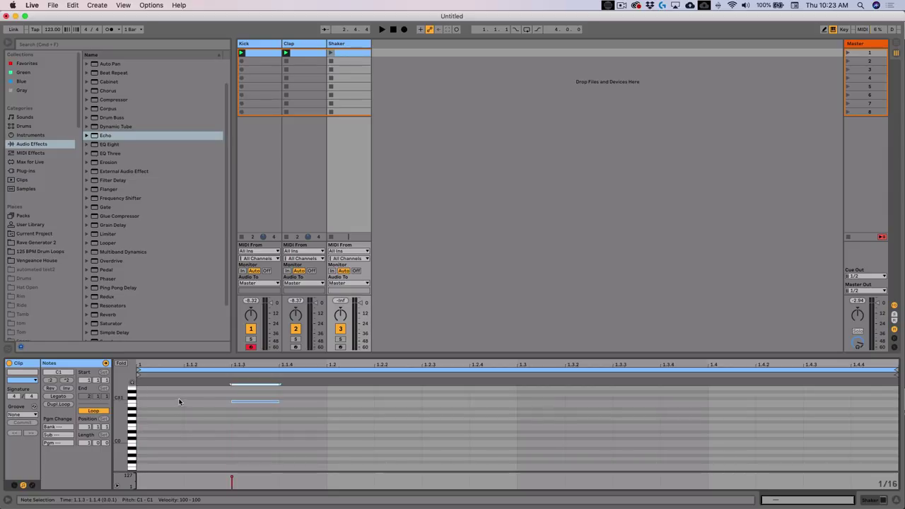
left_click_drag(155, 392, 315, 418)
key("super+c")
key("super+d")
key("super+d")
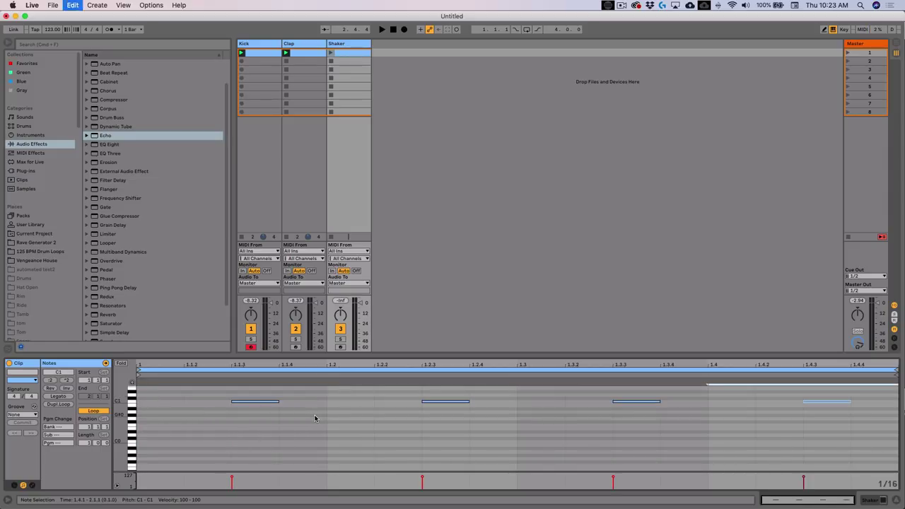
key("super+d")
left_click(387, 423)
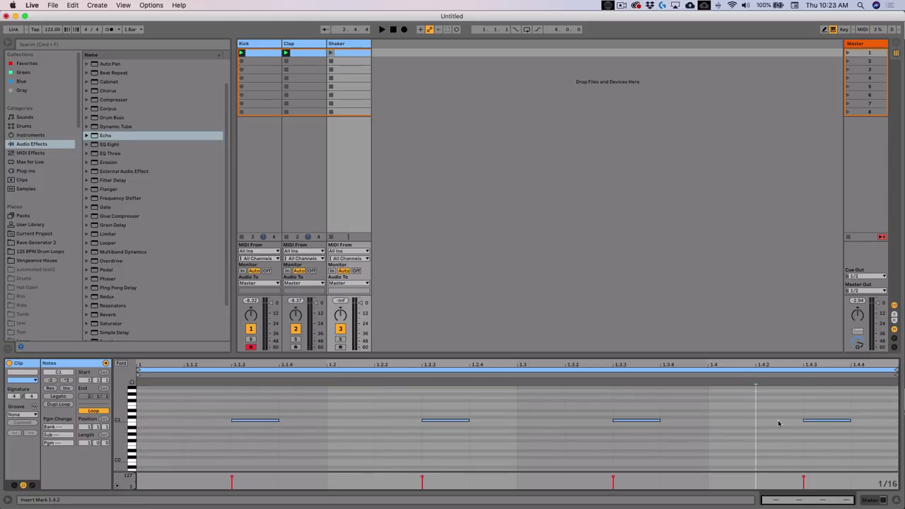
key("super+v")
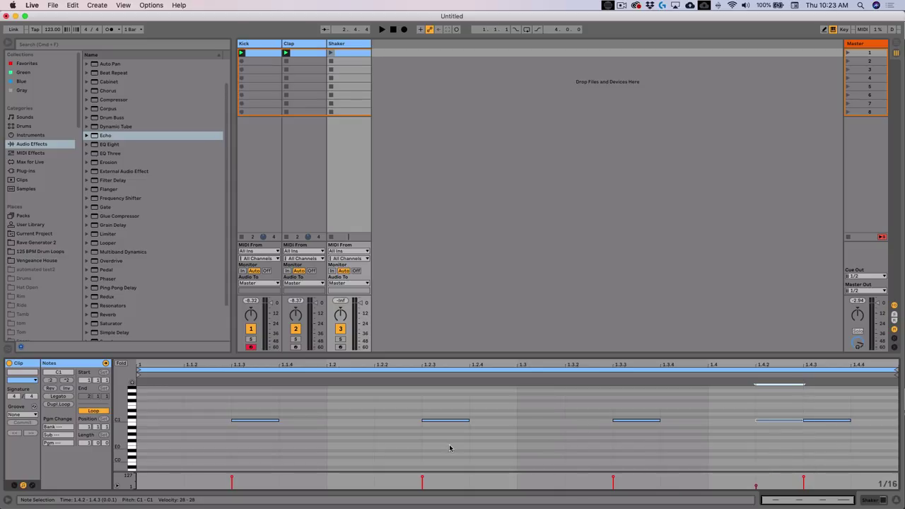
Audition samples in the Shaker's Atlas and settle on VEDH2 Shake 018
key("shift+Tab")
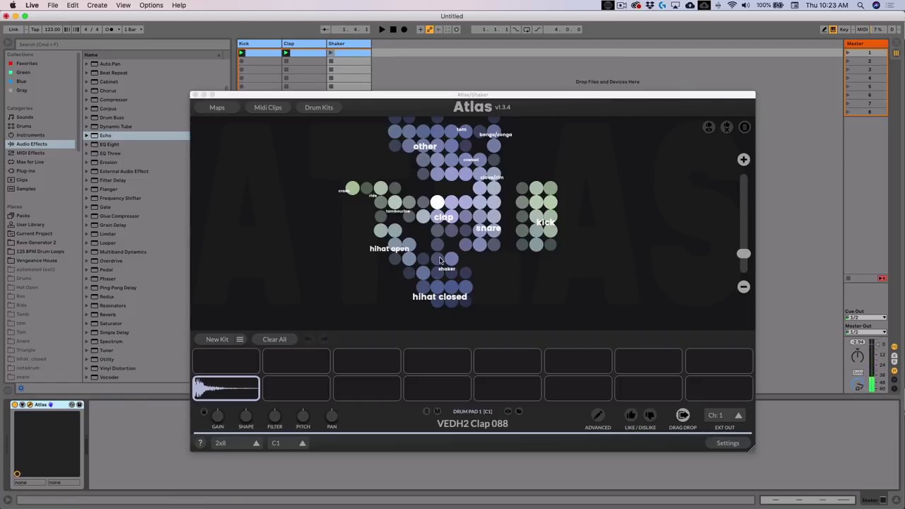
scroll(469, 261, "up", 3)
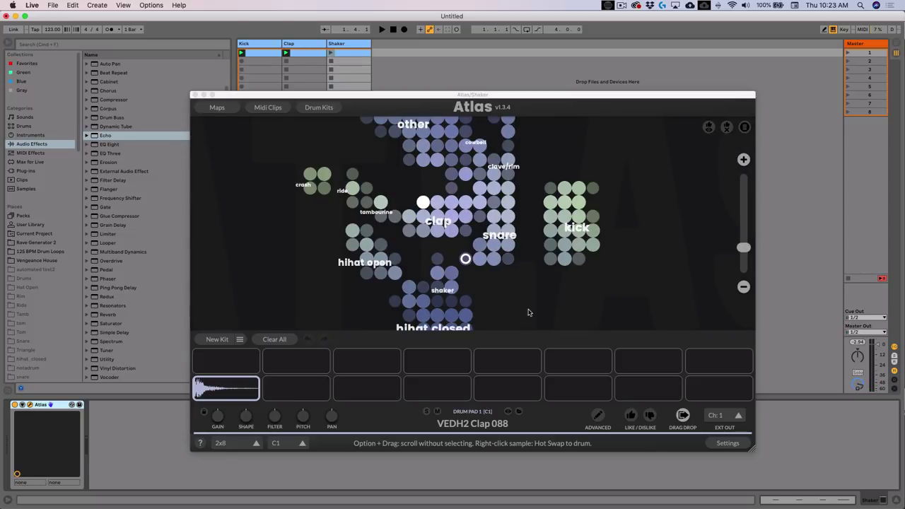
left_click(450, 272)
scroll(444, 182, "up", 3)
scroll(439, 180, "down", 5)
left_click(444, 177)
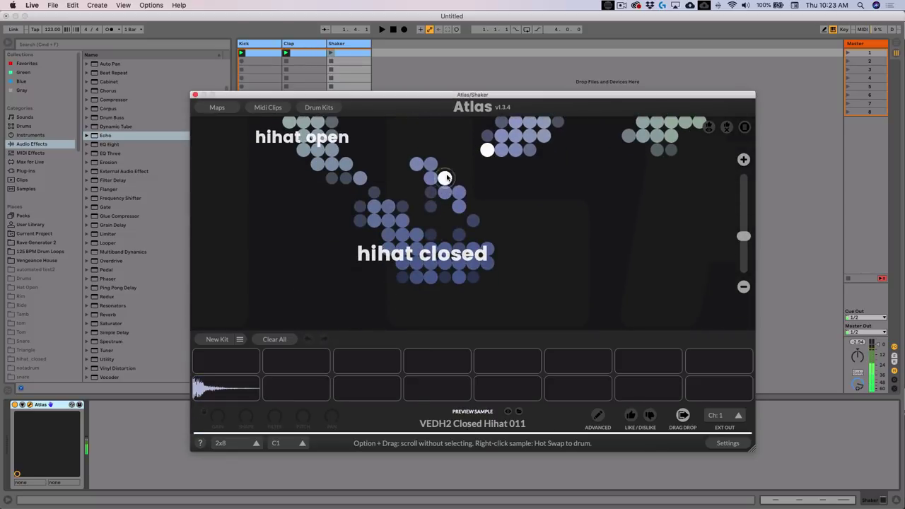
left_click_drag(430, 177, 433, 198)
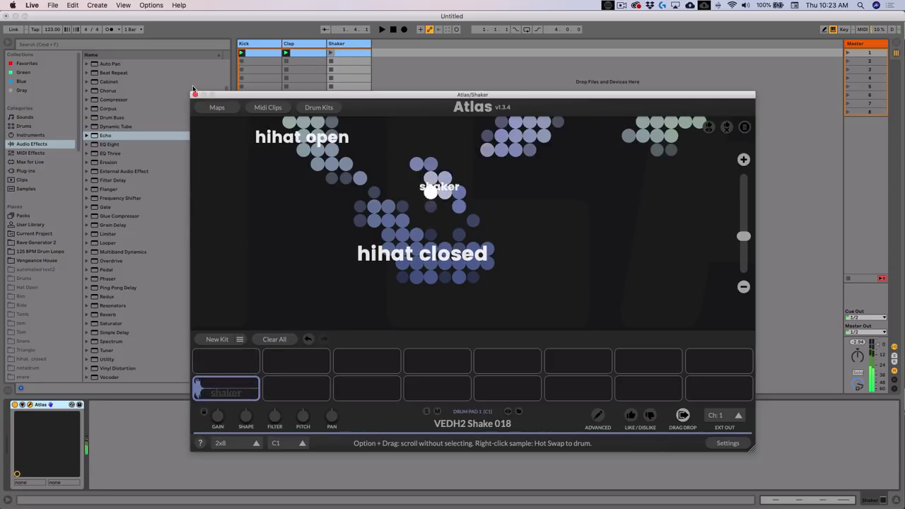
left_click(196, 95)
Play Kick, Clap and Shaker together with the mixer section enlarged
key("Return")
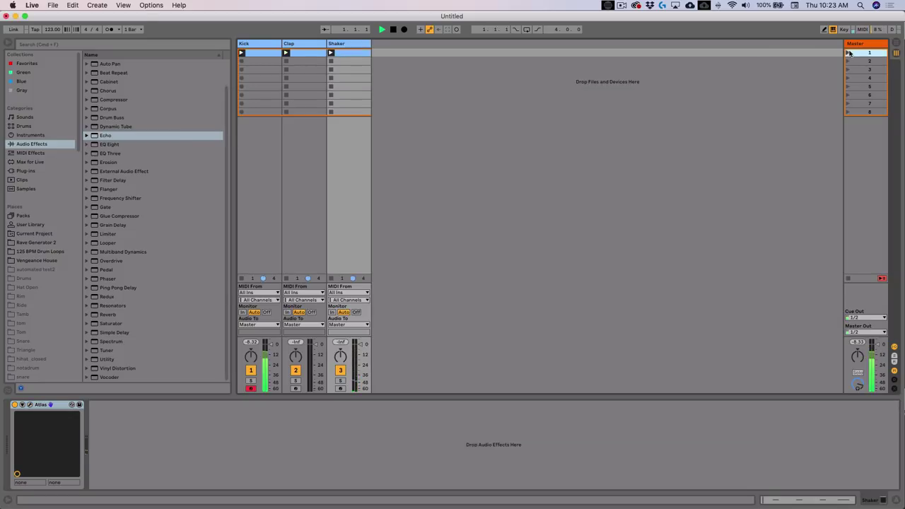
left_click_drag(347, 274, 347, 206)
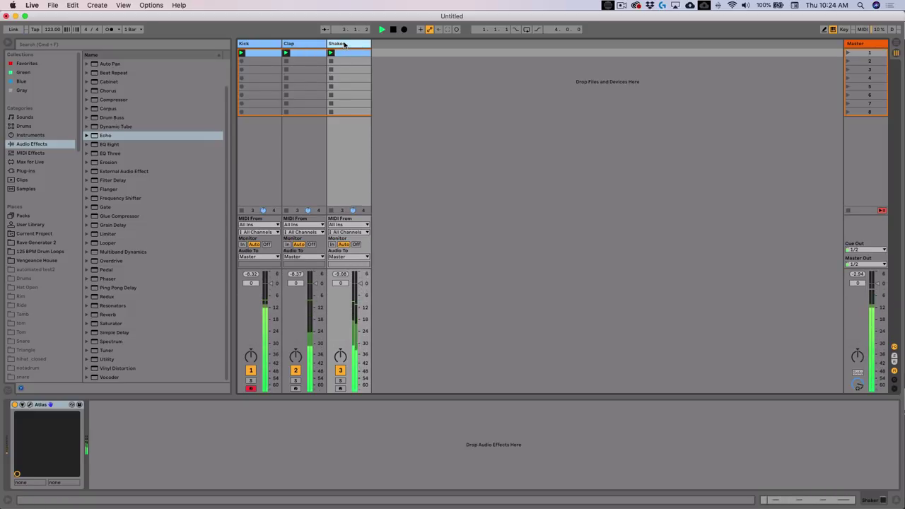
left_click(261, 42)
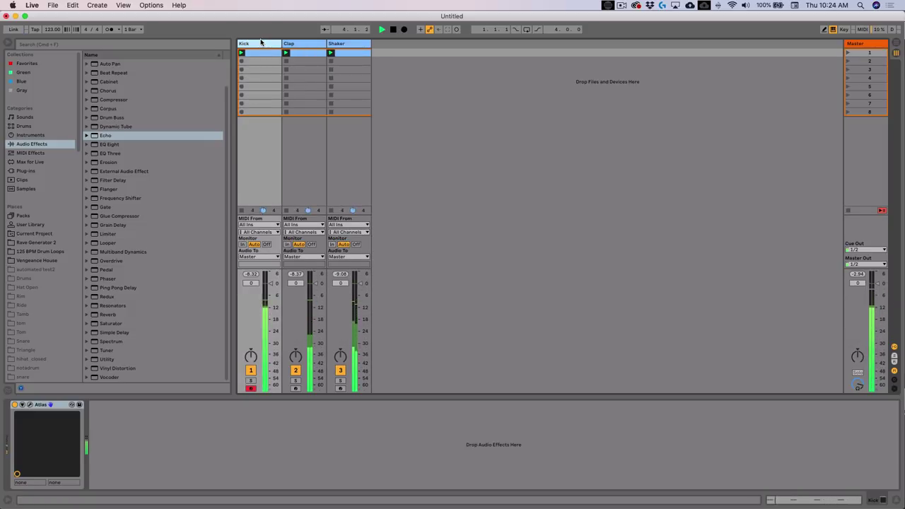
left_click(39, 405)
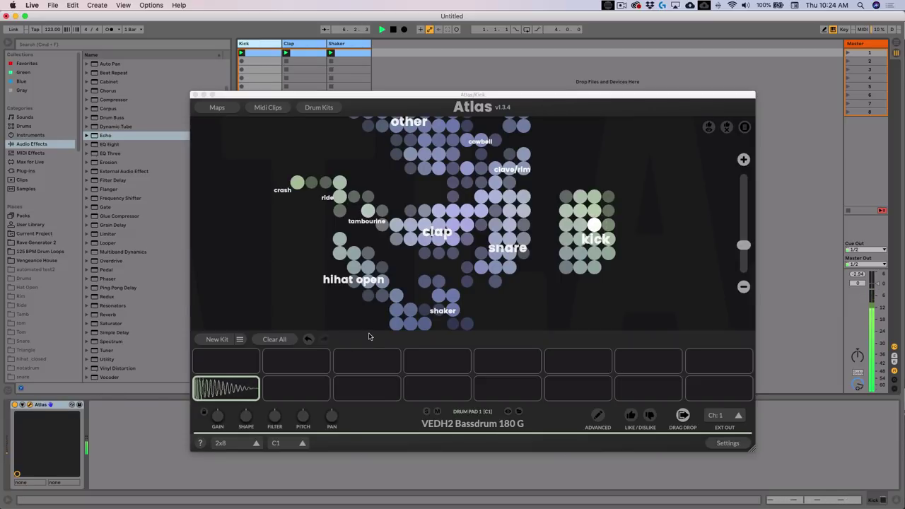
left_click(199, 94)
Add a Reverb to the Shaker track and lower its Dry/Wet to 23%
left_click(343, 56)
left_click(292, 56)
left_click(261, 55)
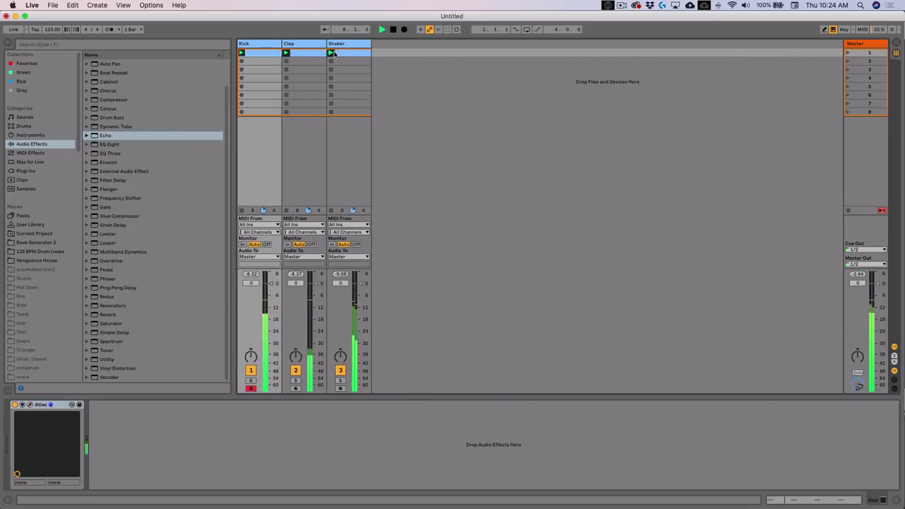
left_click(347, 54)
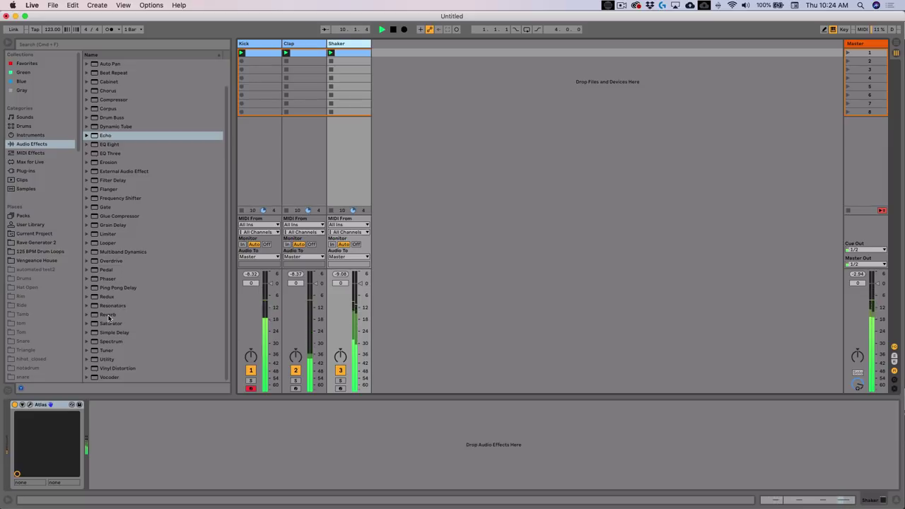
left_click_drag(109, 316, 367, 178)
left_click_drag(317, 468, 312, 485)
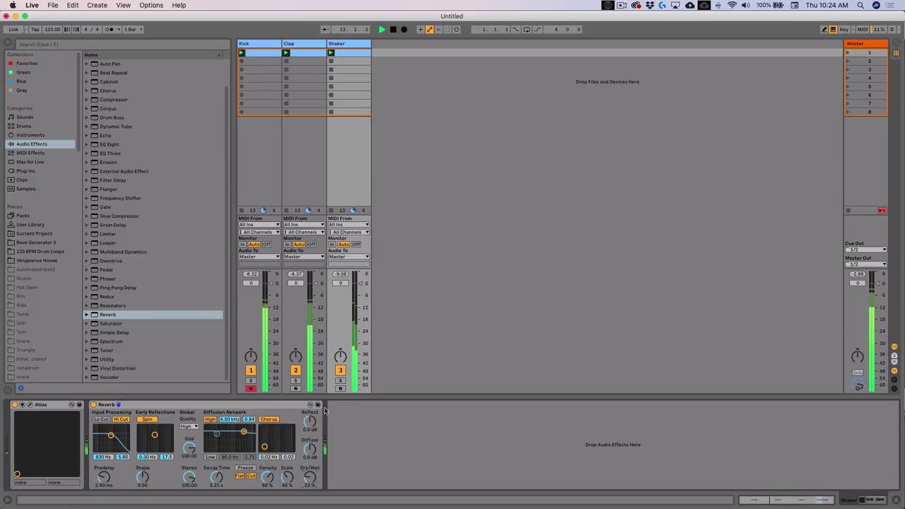
Add the Nicky Romero Kickstart plug-in after the Reverb on the Shaker track
left_click(268, 46)
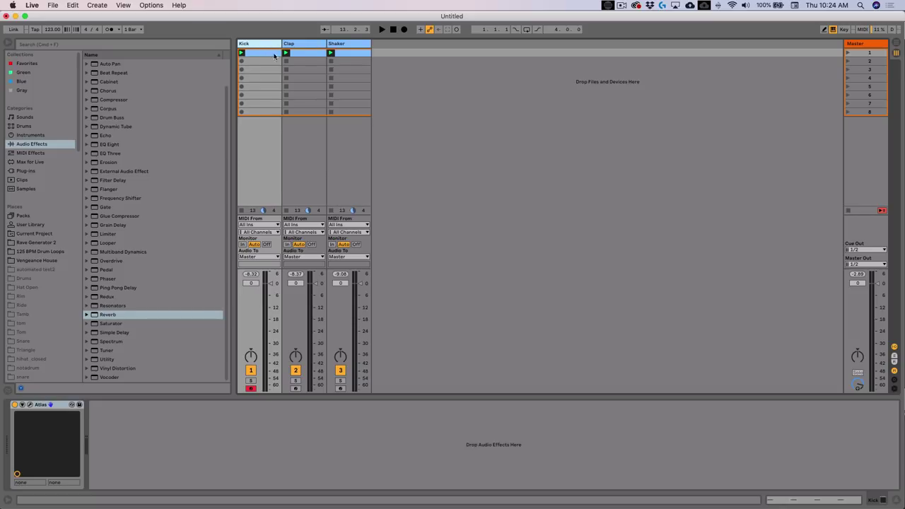
scroll(120, 126, "up", 2)
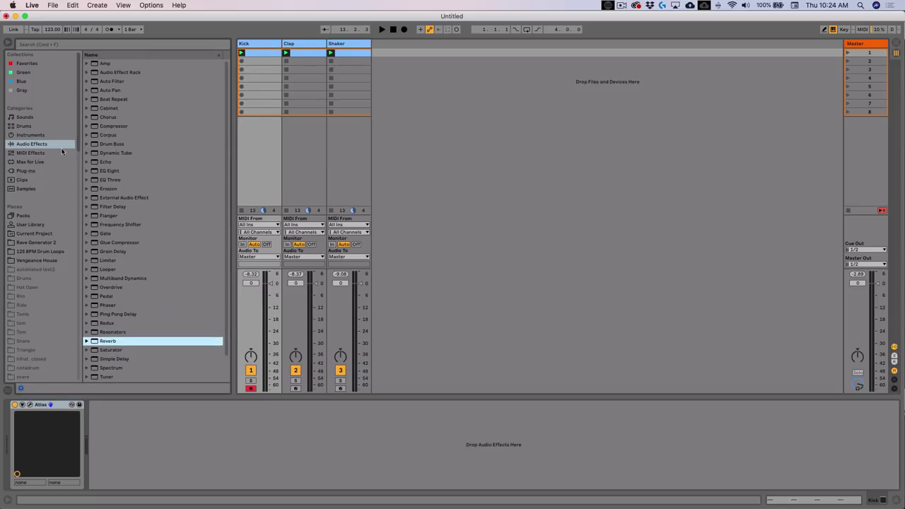
left_click(30, 172)
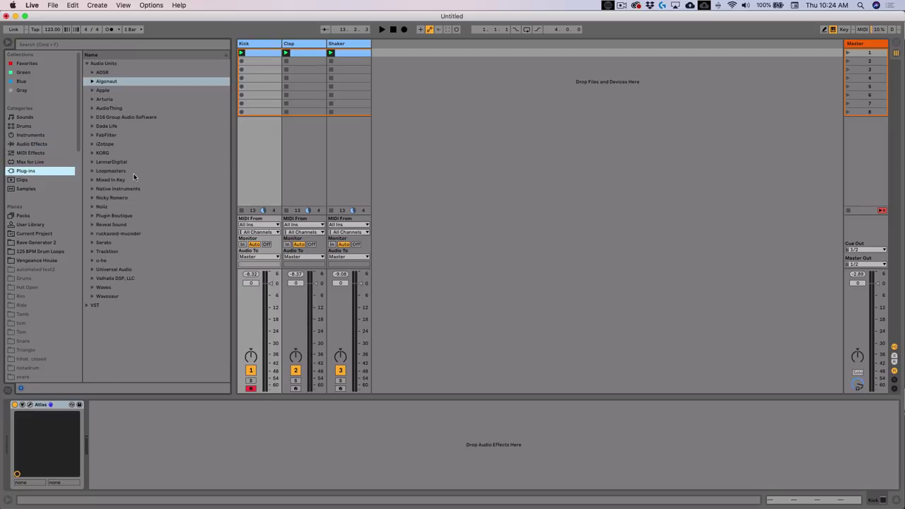
left_click(115, 207)
left_click(92, 198)
left_click(110, 206)
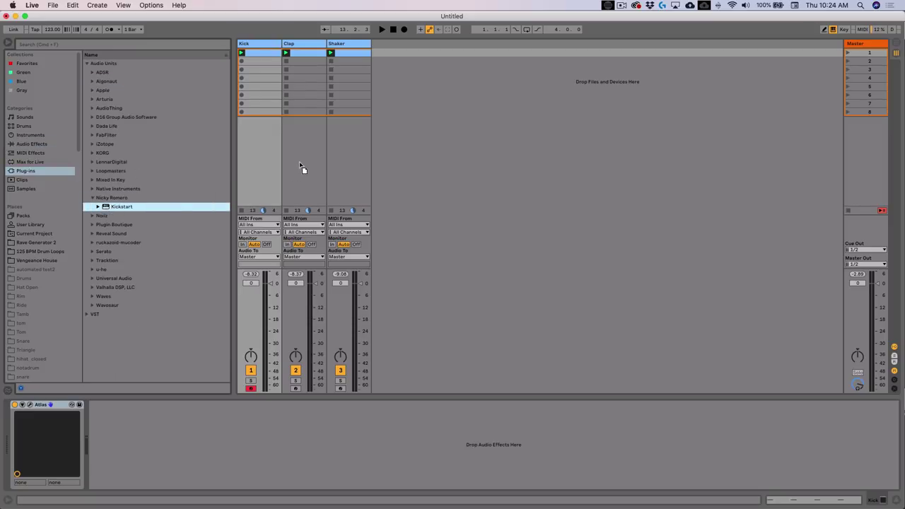
left_click_drag(344, 152, 343, 153)
Play the set and switch Kickstart to a different ducking curve
key("space")
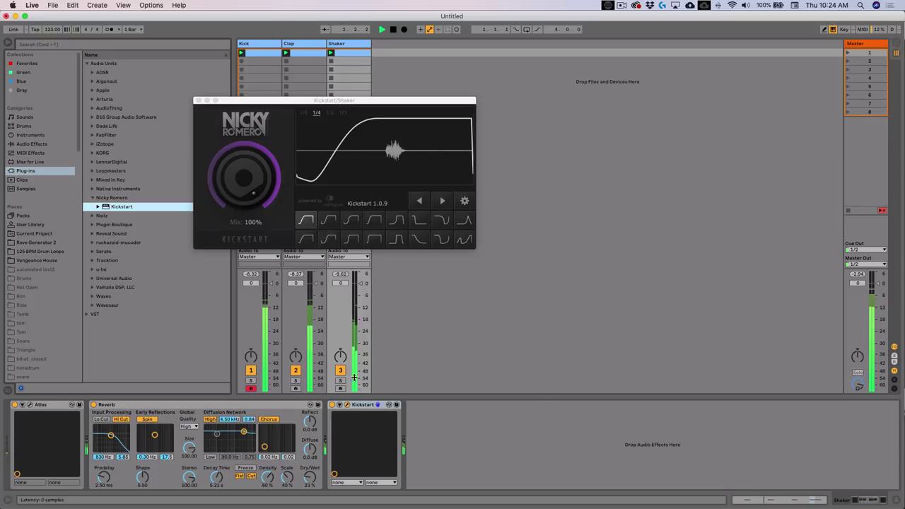
left_click(327, 238)
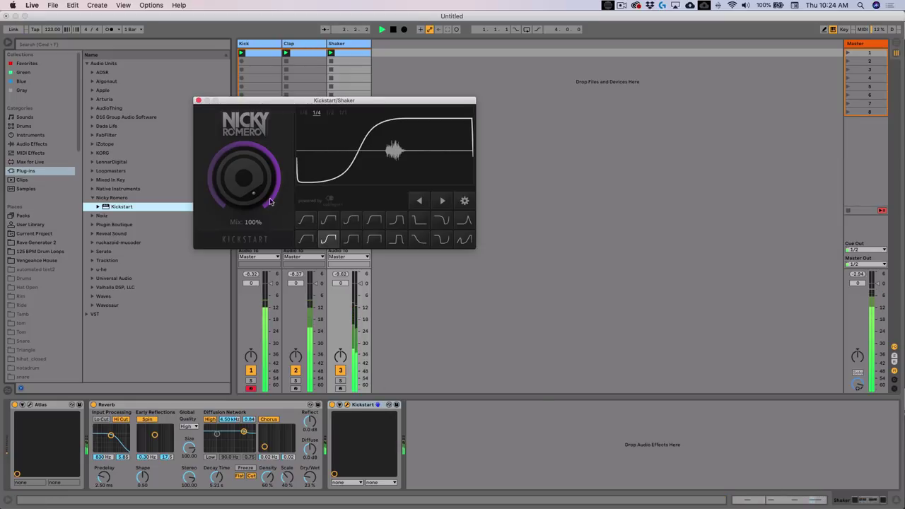
left_click(199, 100)
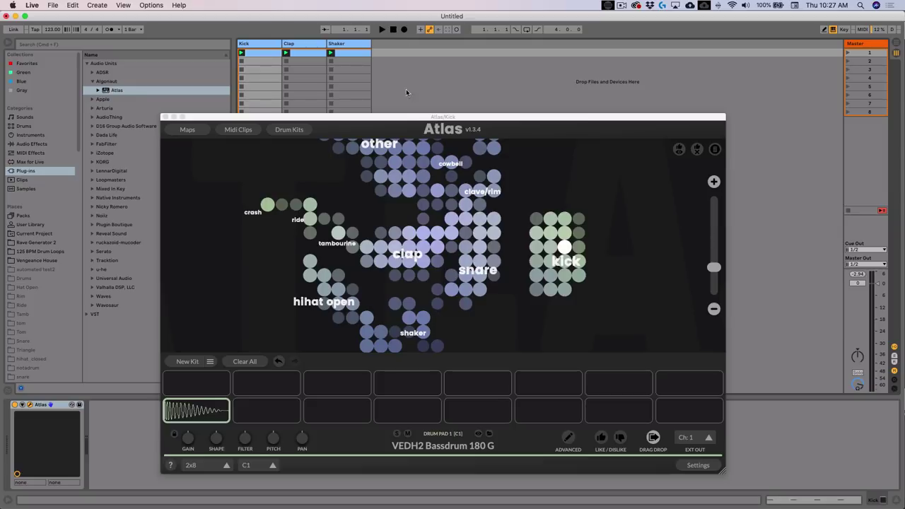
Switch the Atlas window to the Shaker track's kit, with VEDH2 Shake 018 on pad 1
left_click(464, 121)
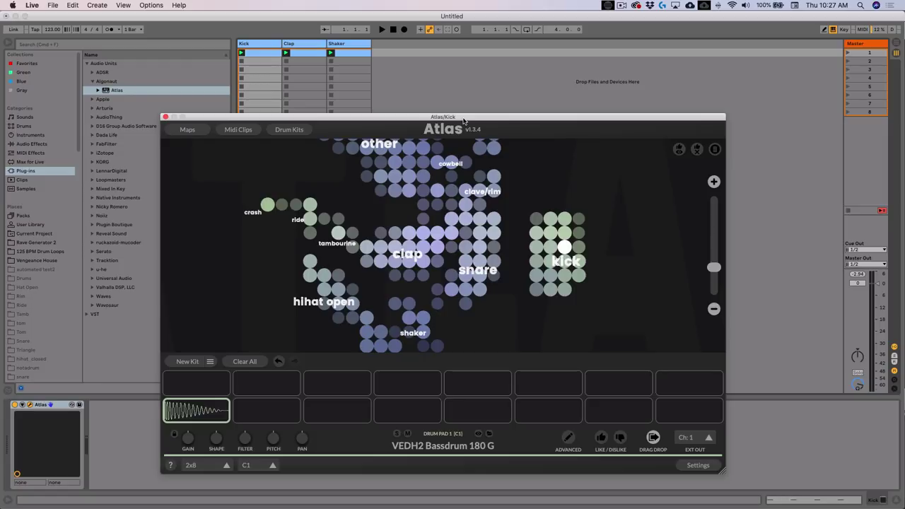
left_click(361, 44)
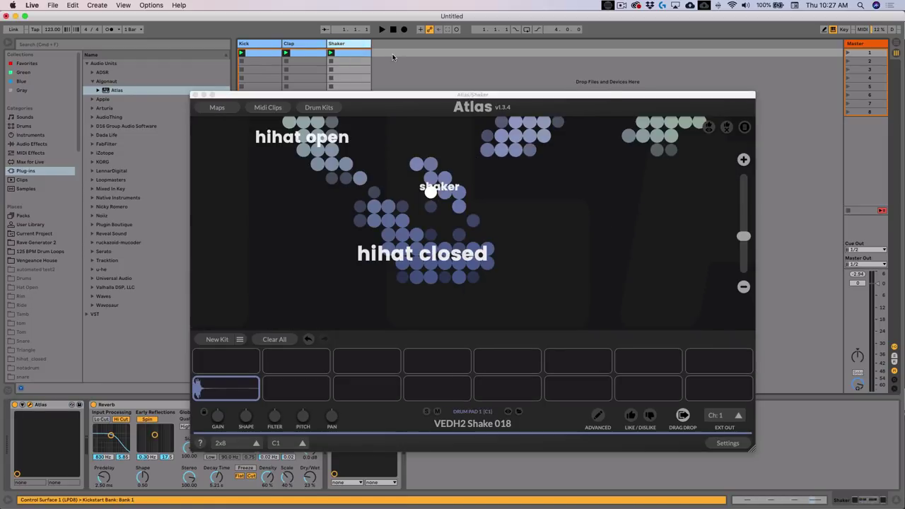
Add a new MIDI track, preview the first scene, and lower the Shaker to -4.6 dB
key("super+shift+t")
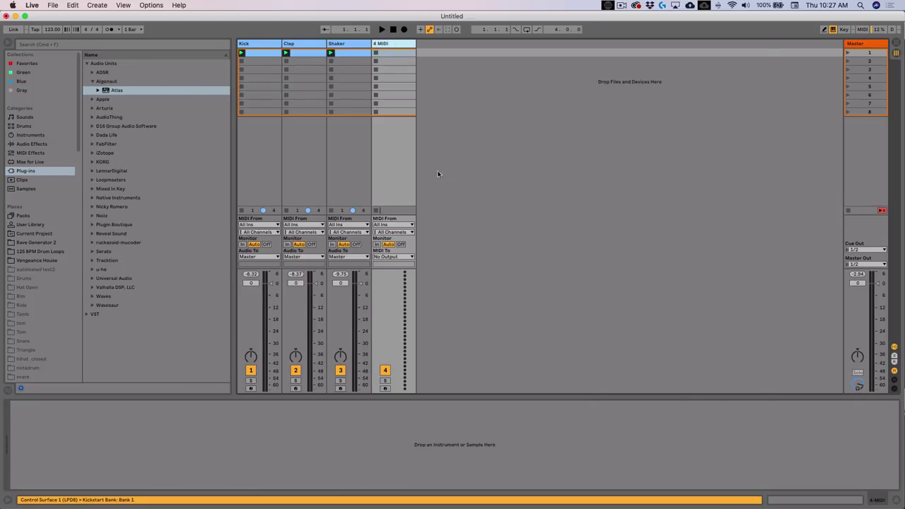
left_click(861, 53)
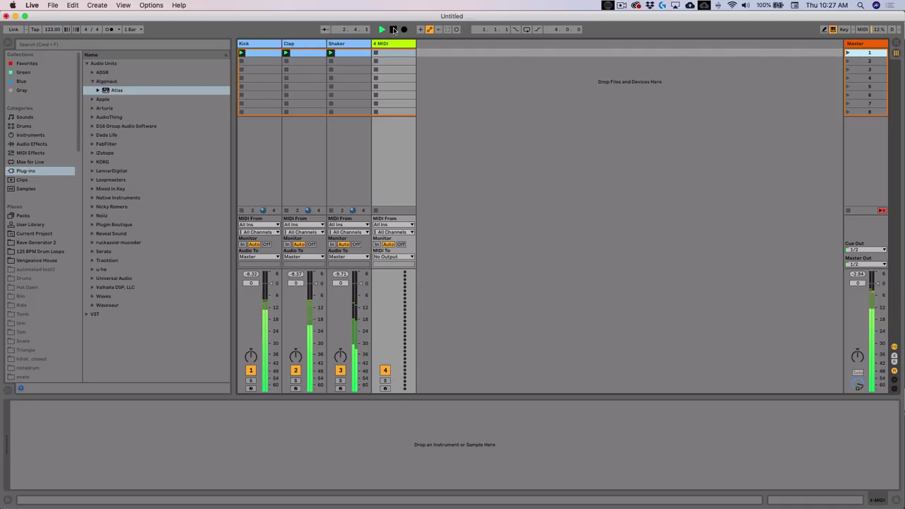
left_click(394, 30)
left_click_drag(360, 283, 360, 292)
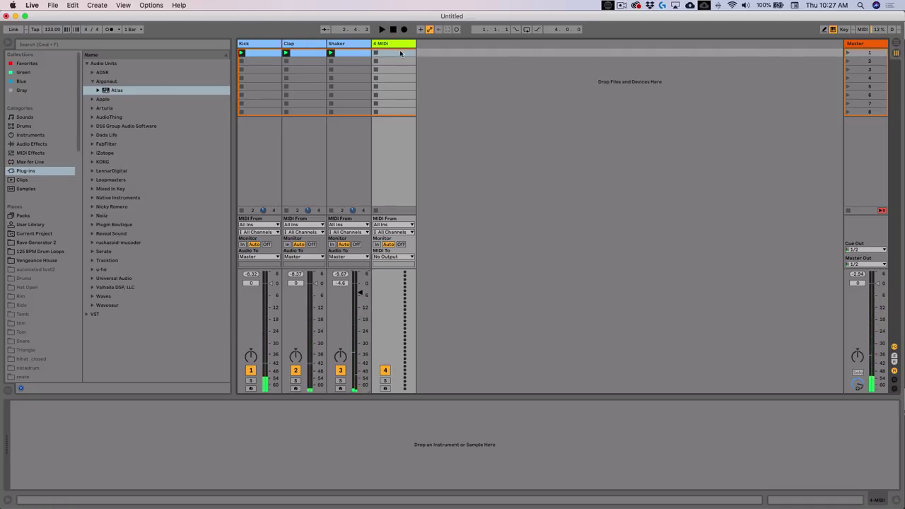
left_click(397, 44)
Load Atlas on the new track with the Veng Deep House 1/2 map
left_click(106, 92)
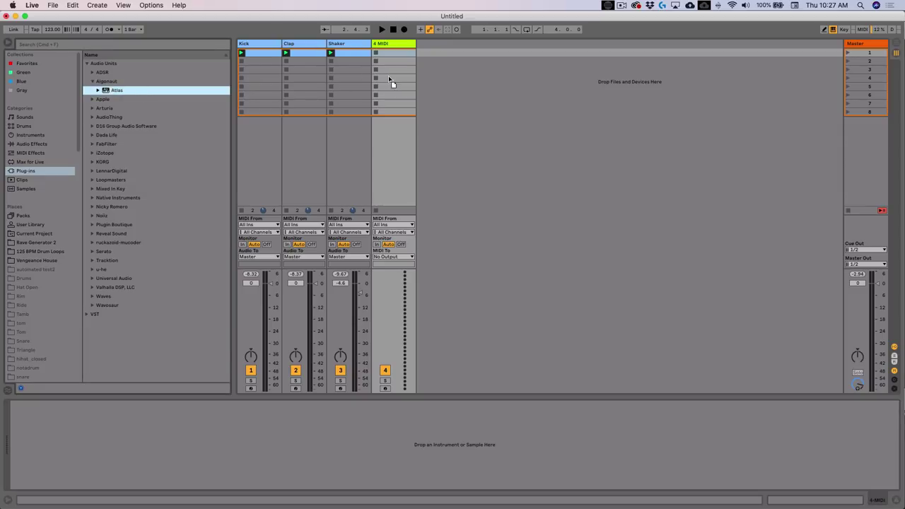
key("Return")
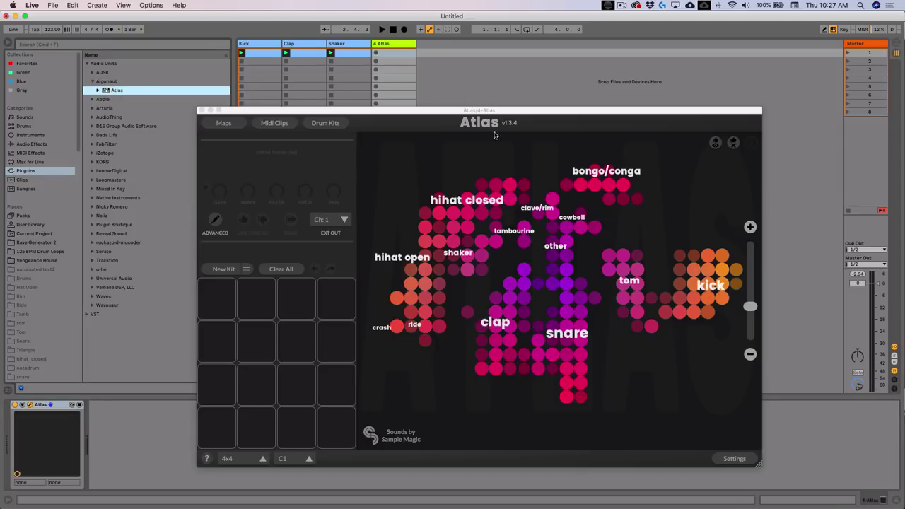
left_click(222, 123)
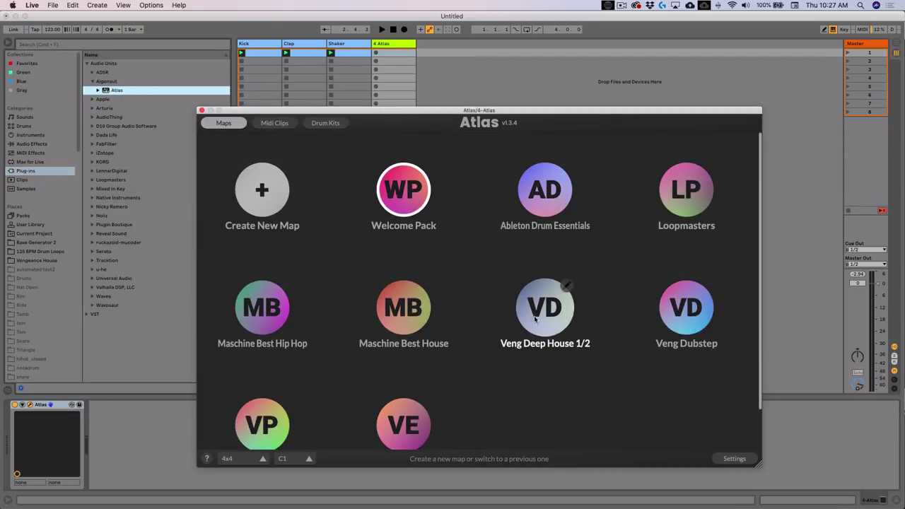
left_click(546, 320)
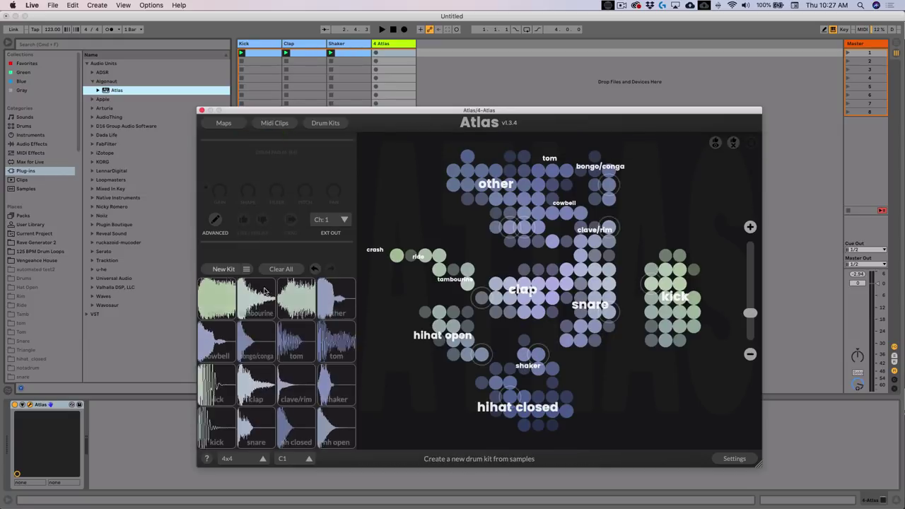
Place the bundled House 3 MIDI clip into track 4's first slot
left_click(279, 124)
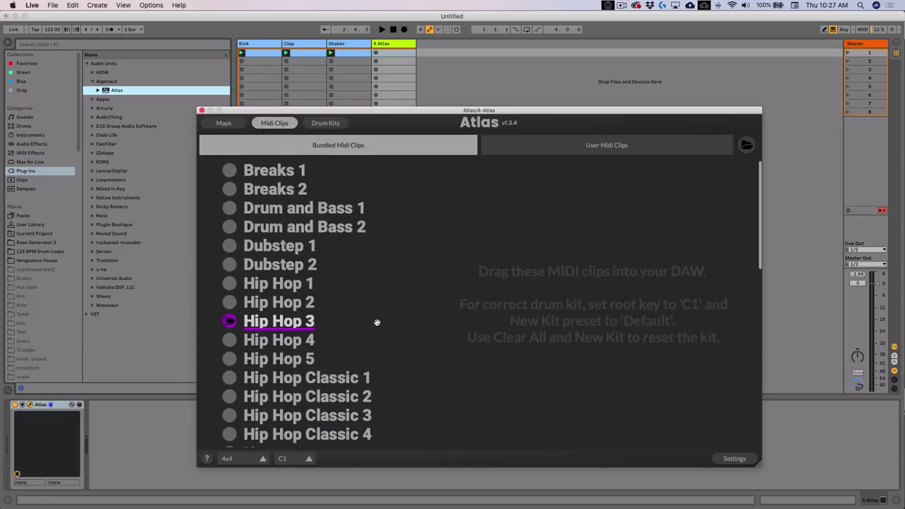
scroll(343, 324, "down", 3)
scroll(309, 283, "up", 2)
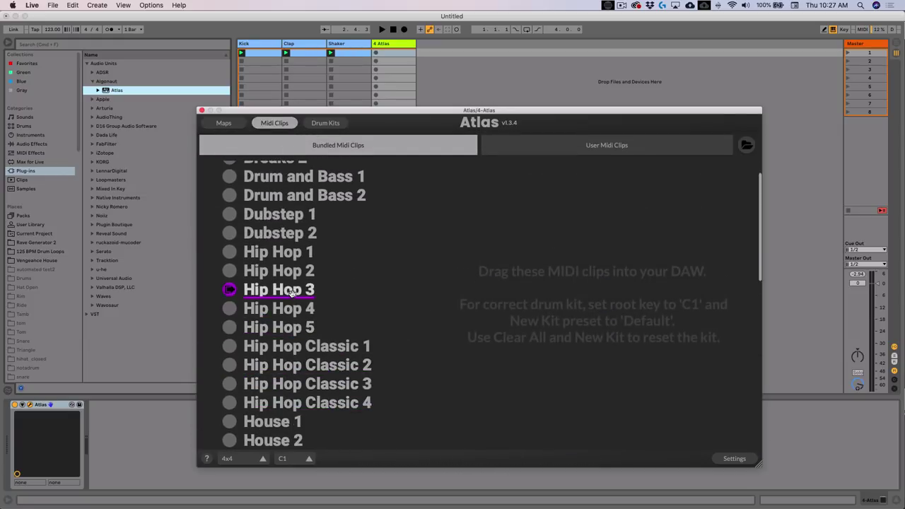
scroll(344, 309, "up", 2)
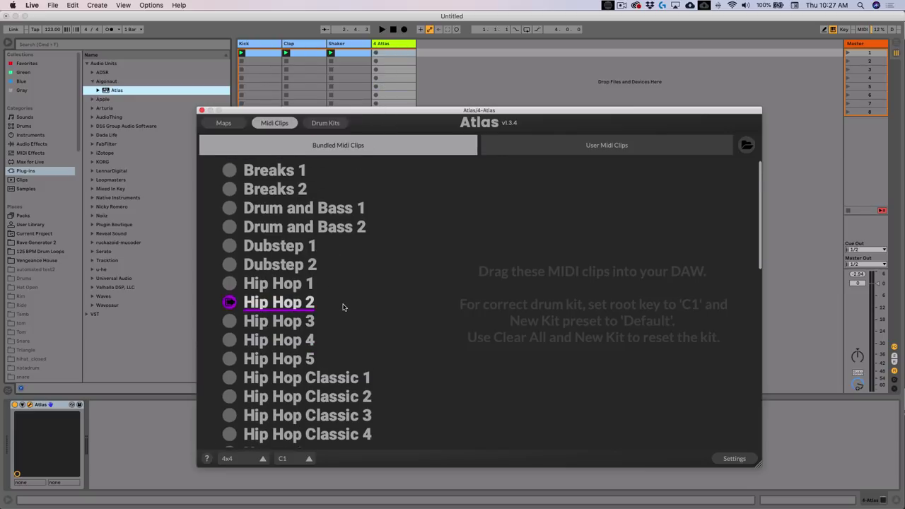
scroll(344, 309, "down", 4)
left_click_drag(298, 388, 396, 55)
left_click(224, 123)
Play the House 3 loop, generate a new Atlas drum kit, and set track 4 to -2.5 dB
left_click(201, 111)
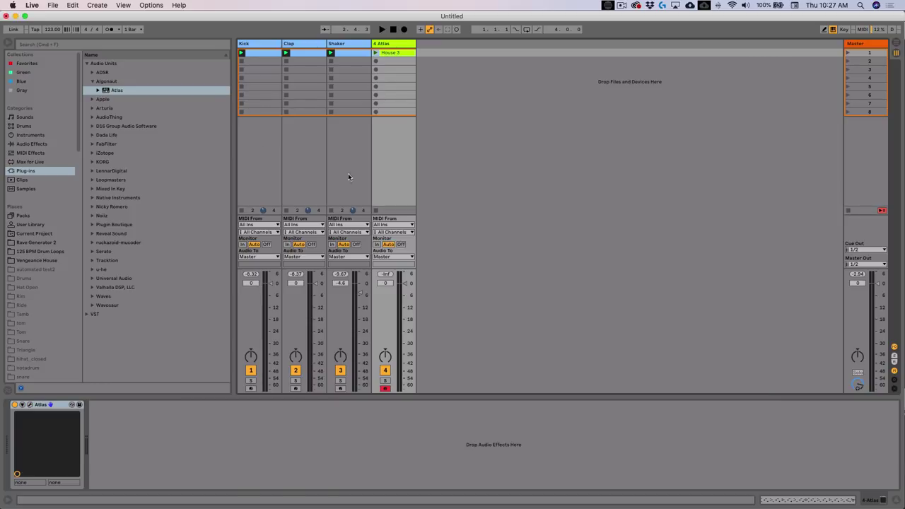
key("space")
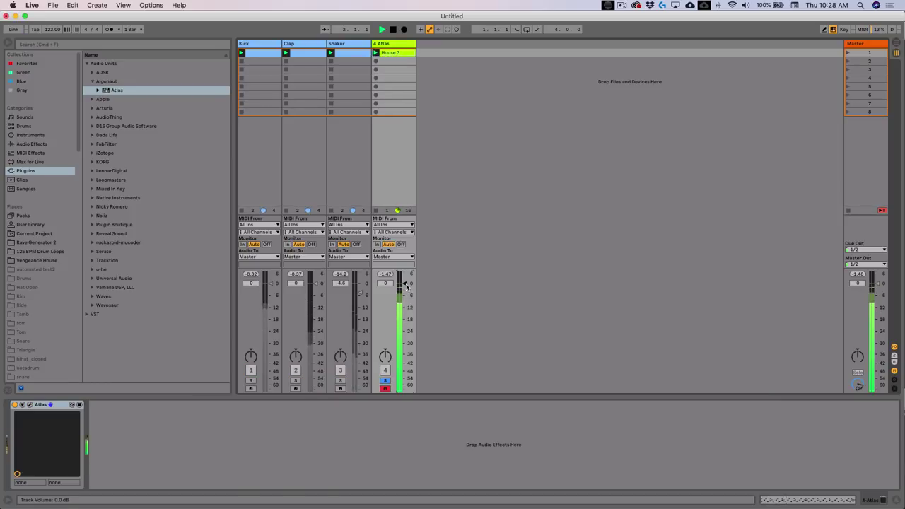
left_click(31, 405)
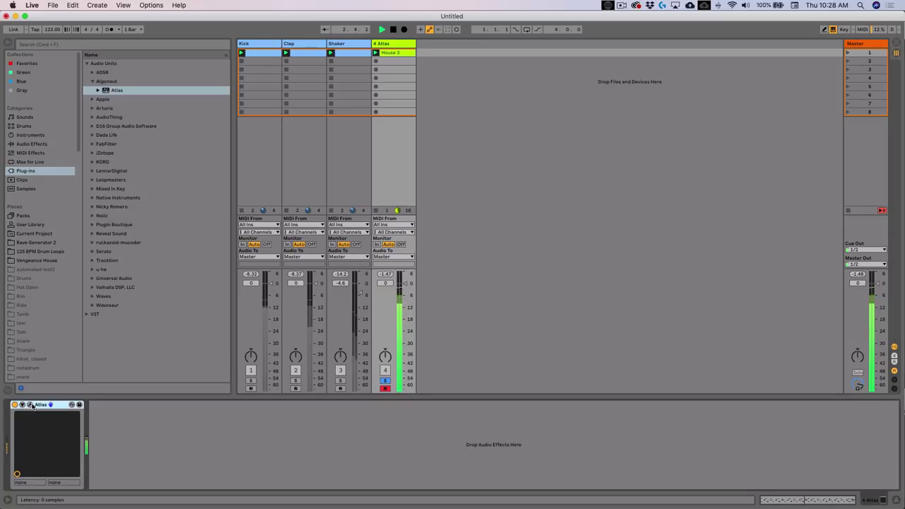
key("super+alt+p")
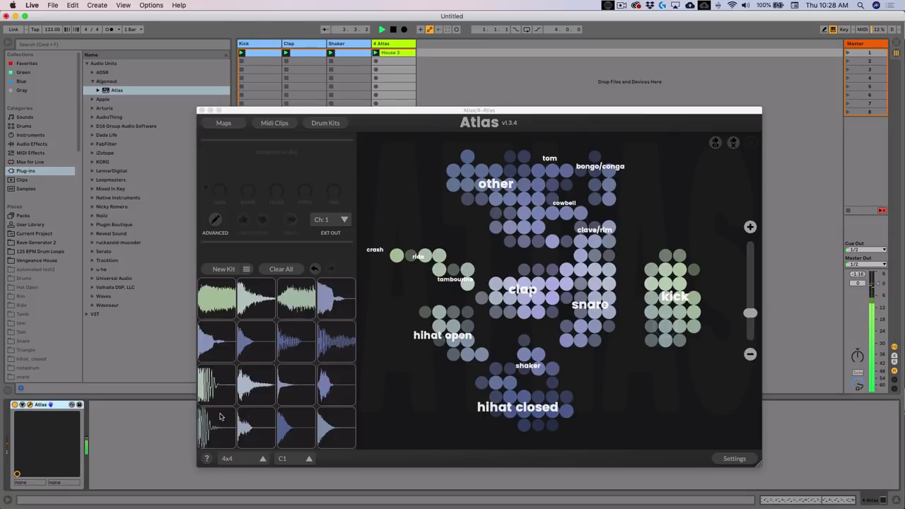
left_click(223, 270)
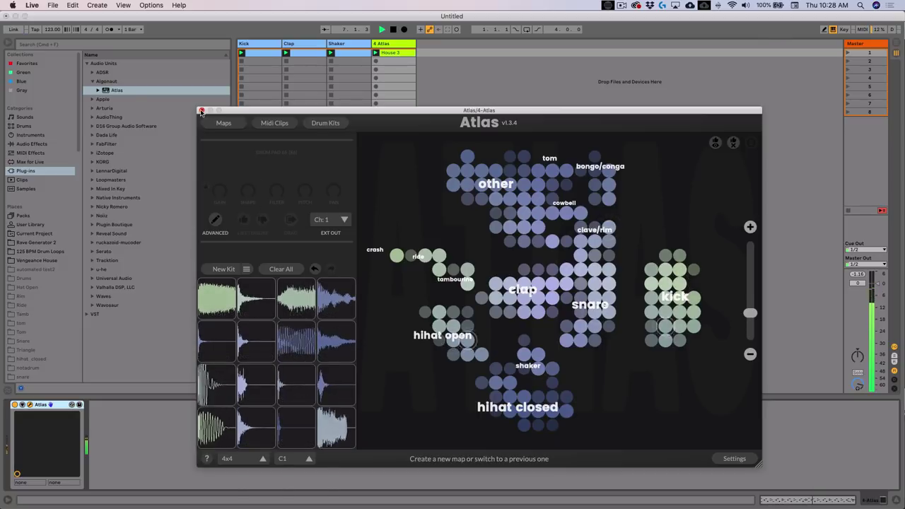
key("super+alt+p")
left_click_drag(403, 284, 403, 289)
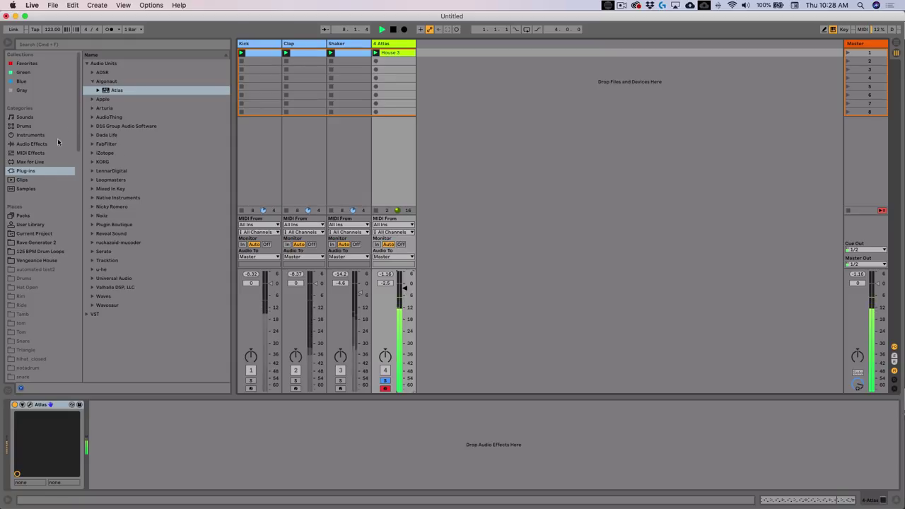
Add EQ Eight to the Atlas track and make band 1 a low cut
left_click(58, 144)
scroll(124, 200, "down", 2)
left_click_drag(104, 145, 174, 447)
left_click(129, 461)
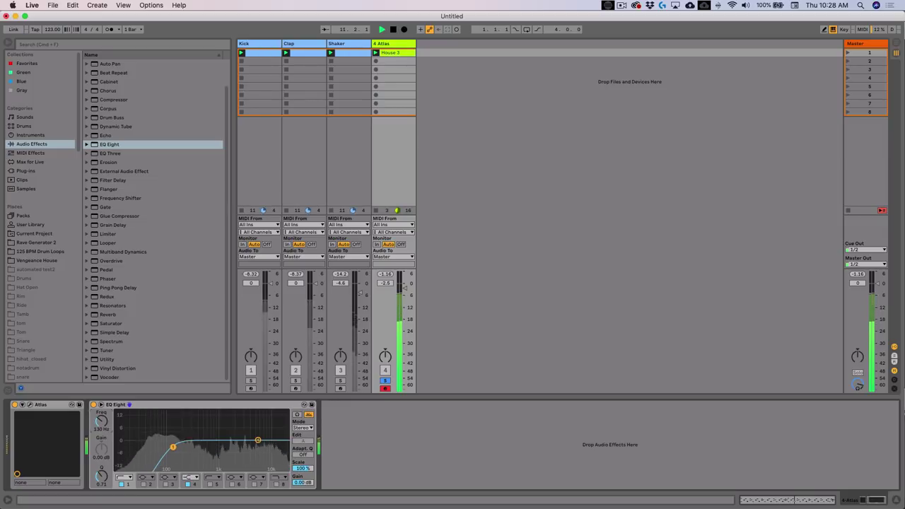
Dip EQ band 4 about 5 dB at 8 kHz, move the low cut to 178 Hz, and set the track to -0.3 dB
left_click(278, 478)
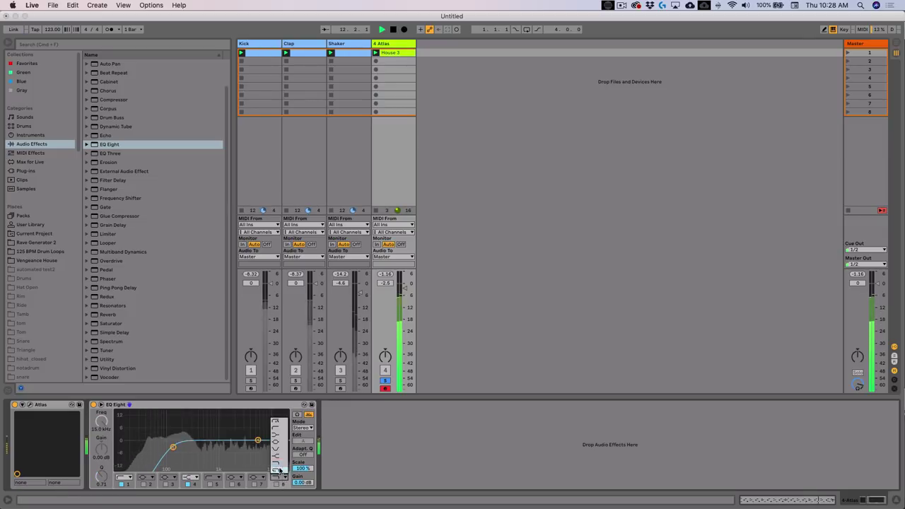
left_click(196, 487)
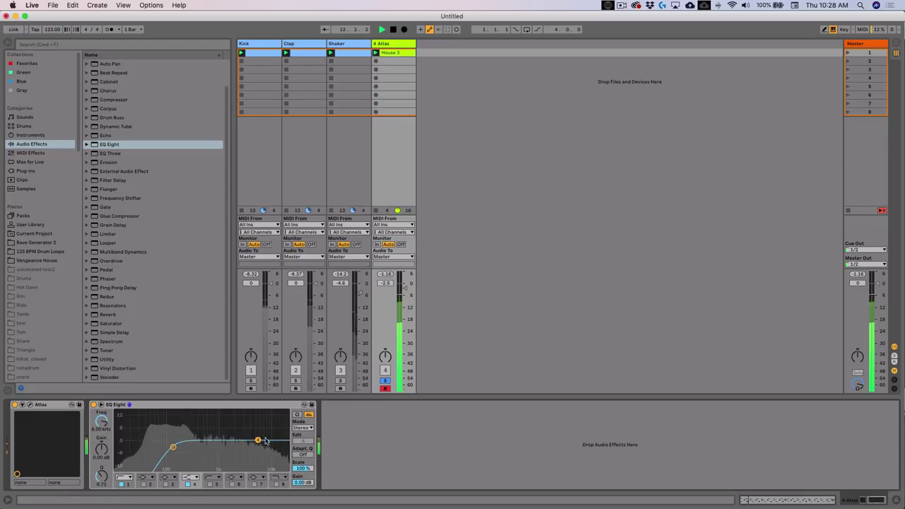
left_click_drag(257, 440, 264, 450)
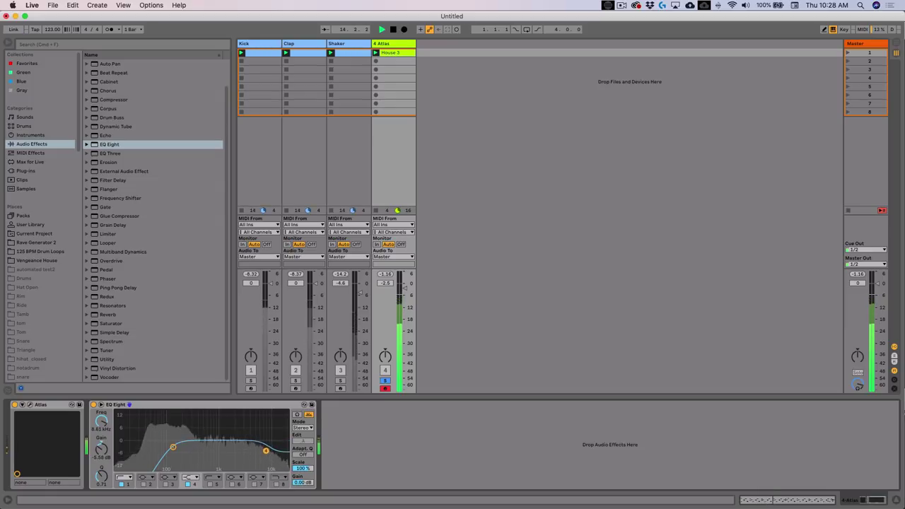
left_click(174, 448)
left_click_drag(173, 448, 180, 447)
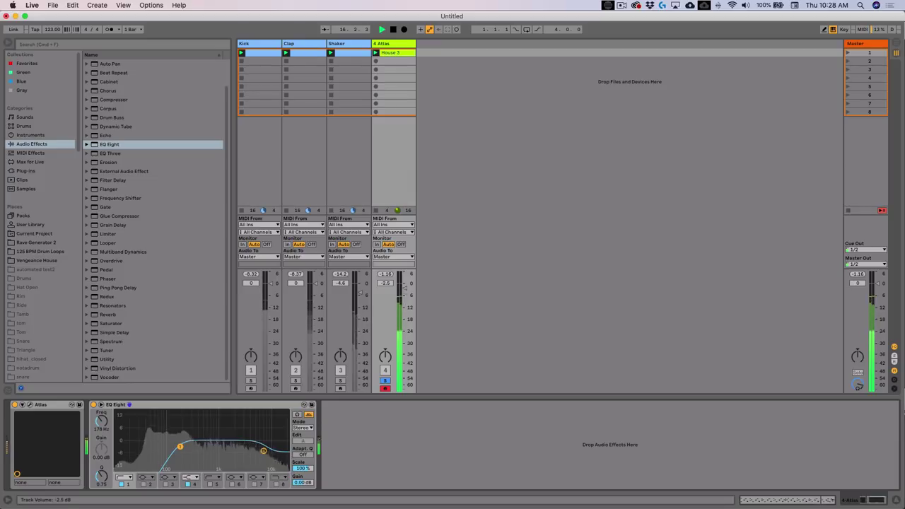
left_click_drag(407, 298, 409, 293)
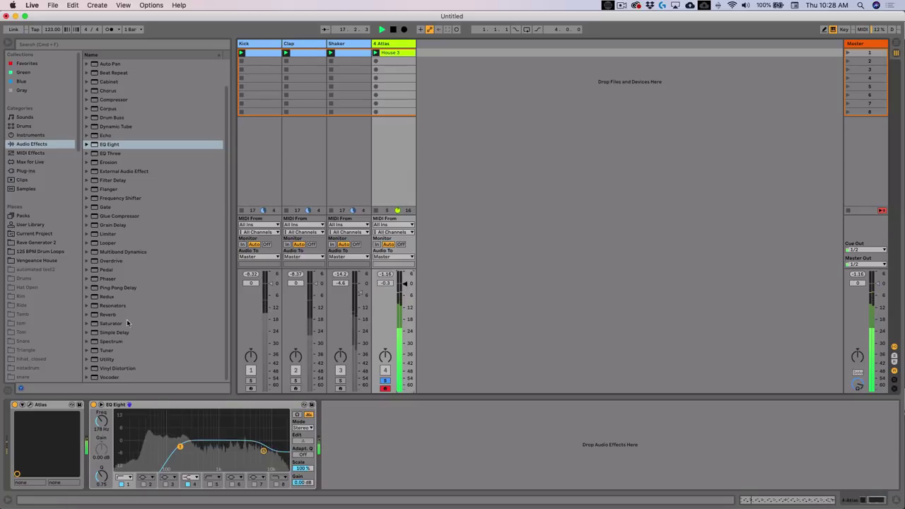
Add Reverb and a Saturator with 18.3 dB drive after the EQ, leaving the track at -1.5 dB
left_click_drag(114, 315, 394, 447)
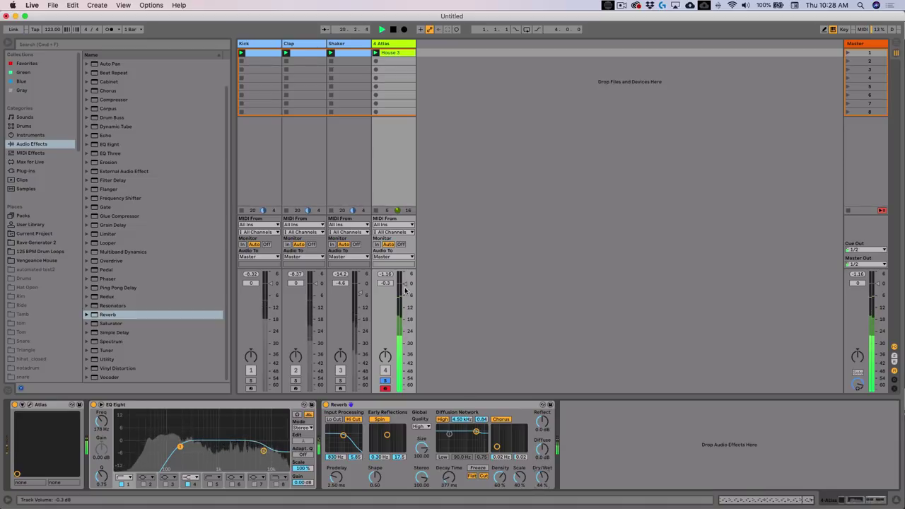
left_click_drag(406, 290, 405, 284)
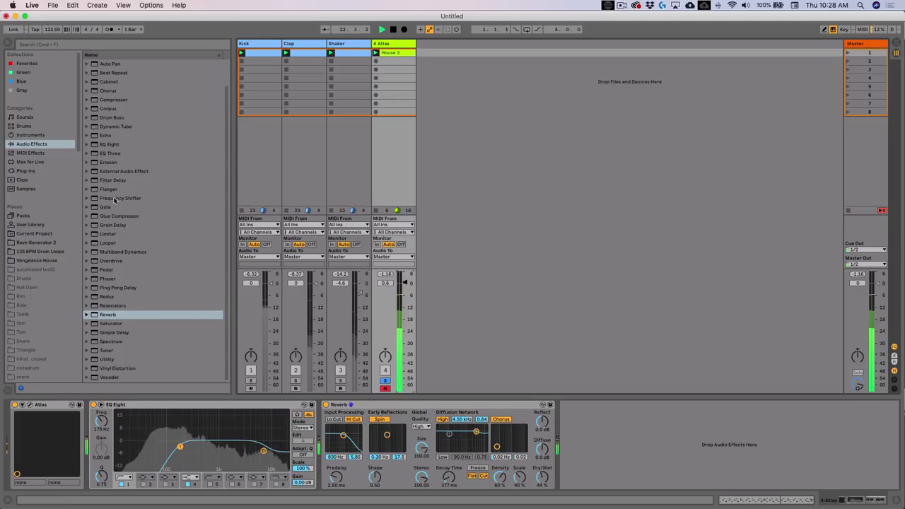
left_click_drag(111, 323, 524, 457)
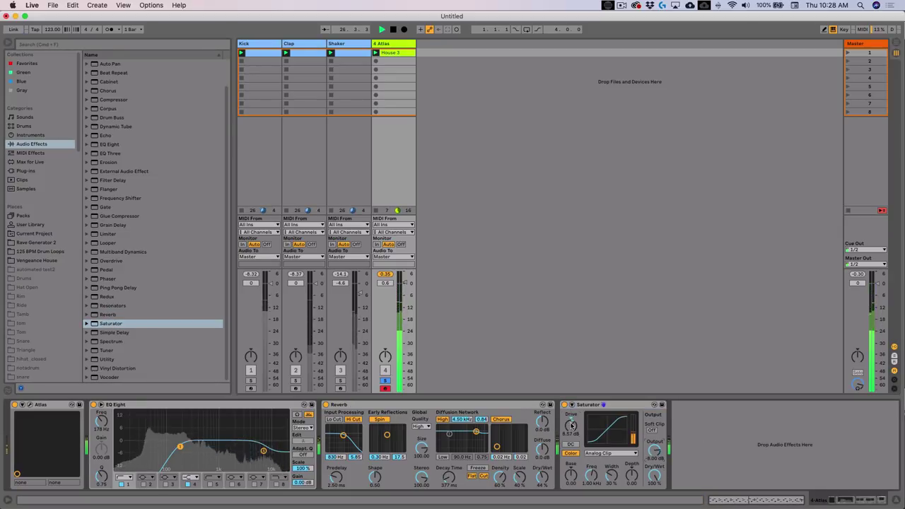
left_click_drag(572, 425, 572, 404)
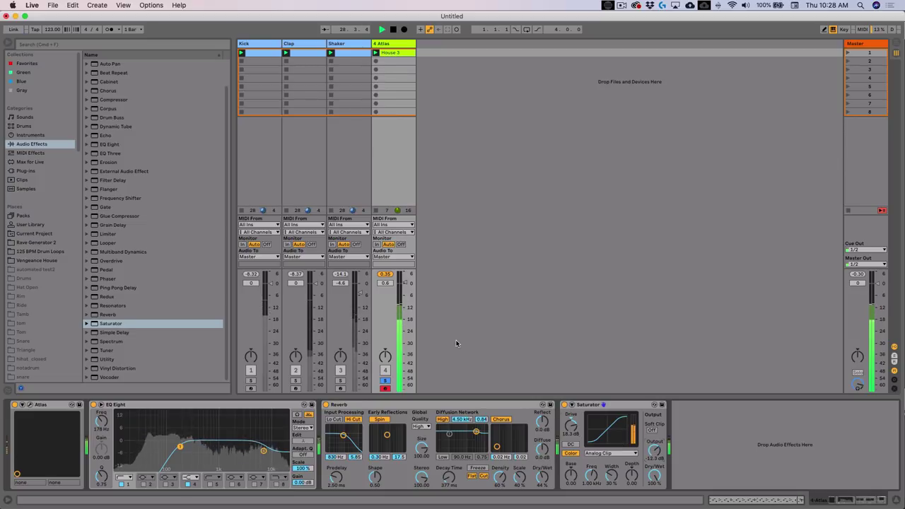
left_click_drag(406, 283, 405, 286)
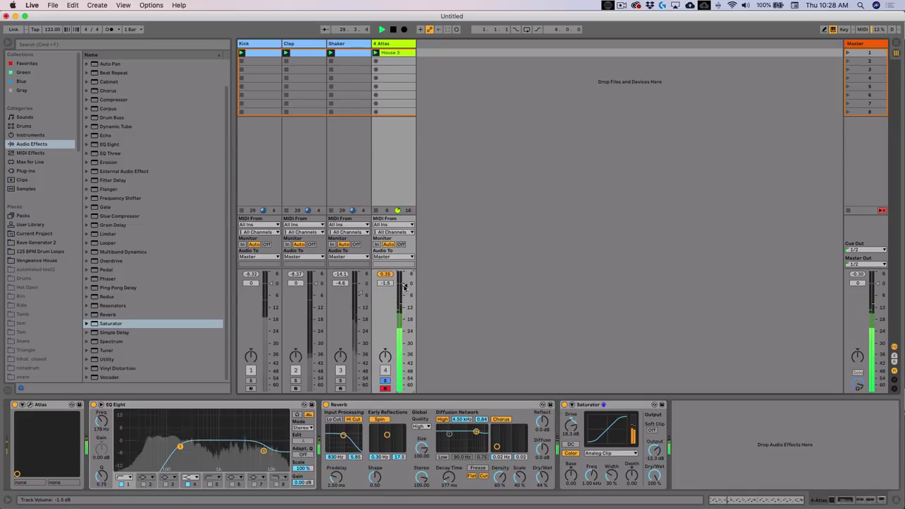
Unsolo the Atlas track, raise the Shaker to -1.3 dB and lower Atlas to -9.3 dB
left_click(385, 381)
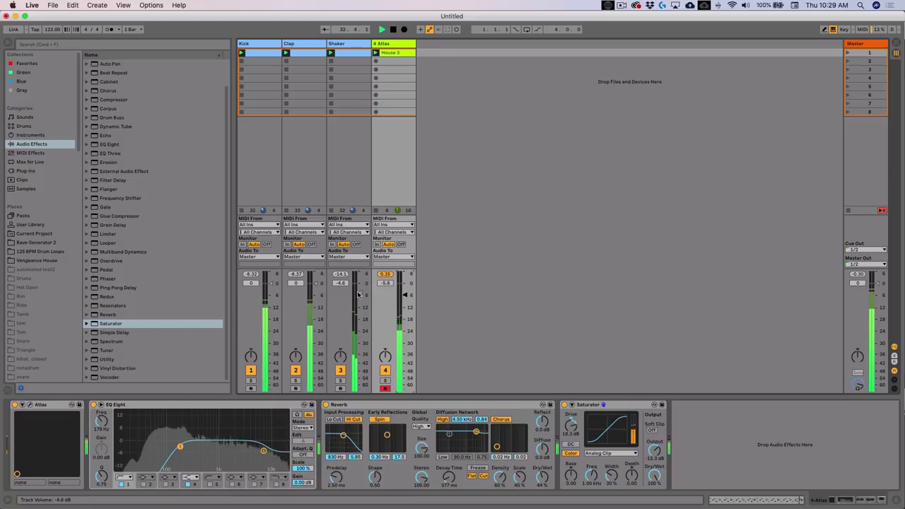
left_click_drag(360, 290, 404, 302)
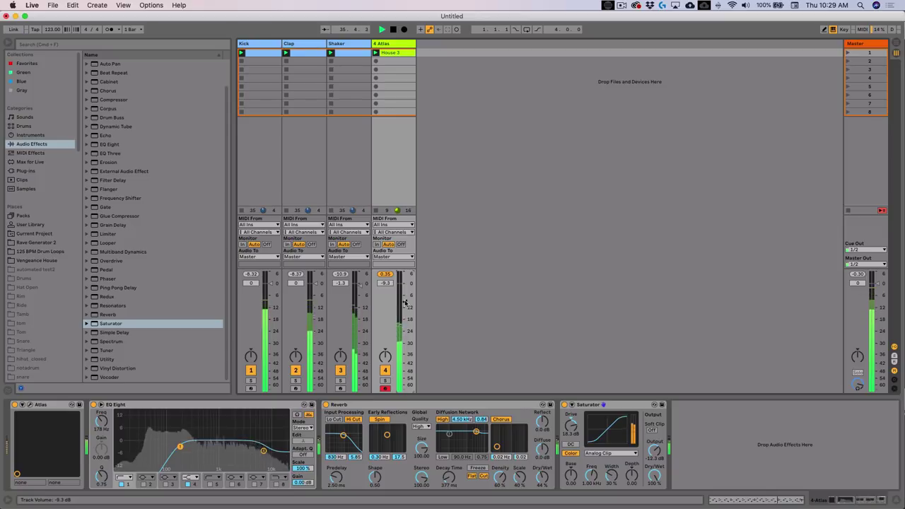